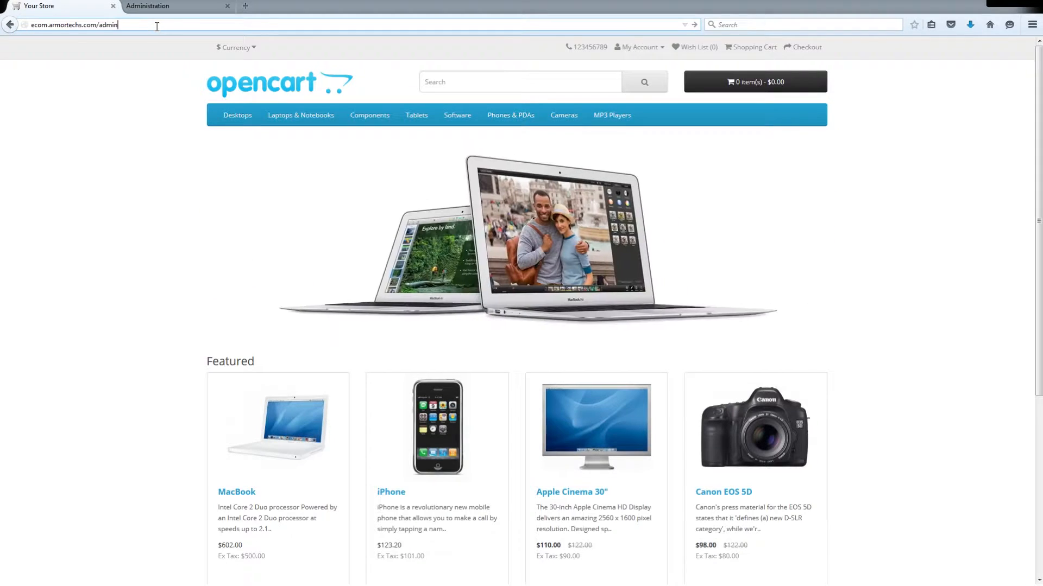
- View the order list from the administration dashboard's total orders, and return to the dashboard
left_click(177, 9)
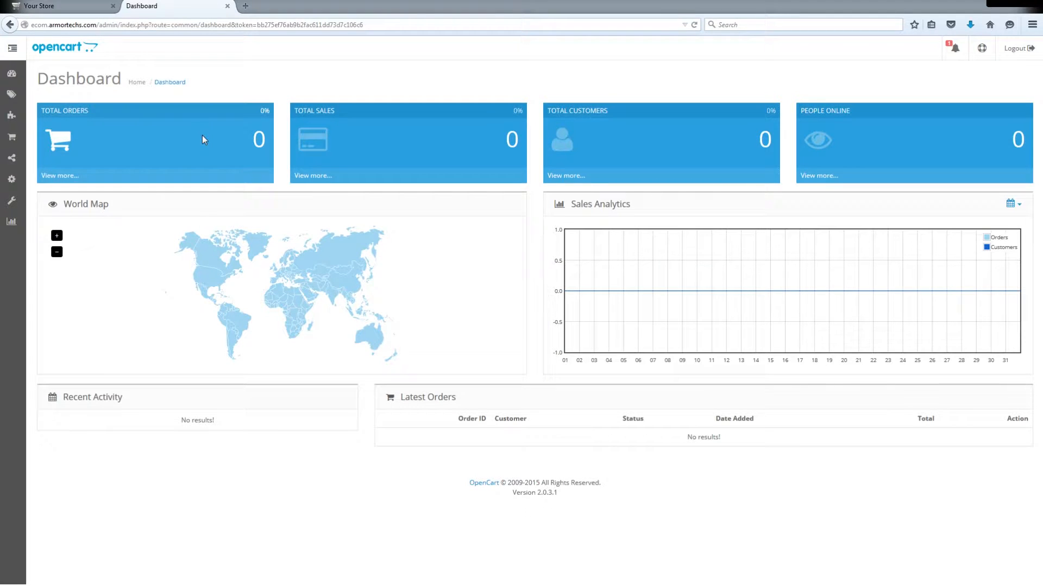
left_click(54, 176)
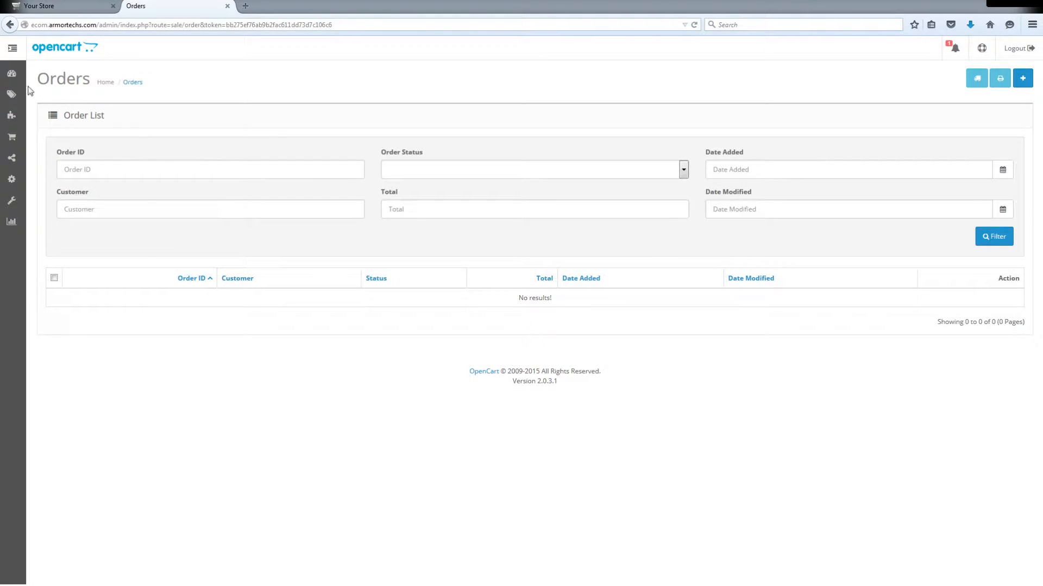
left_click(12, 73)
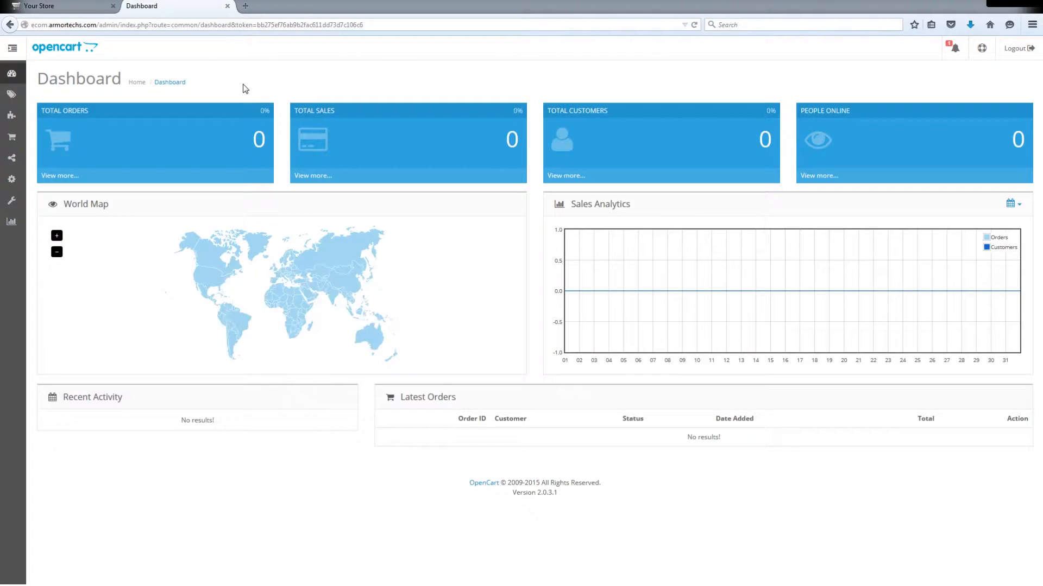
- Expand the admin navigation to the catalog's category list and compare it with the storefront's category submenus
left_click(13, 49)
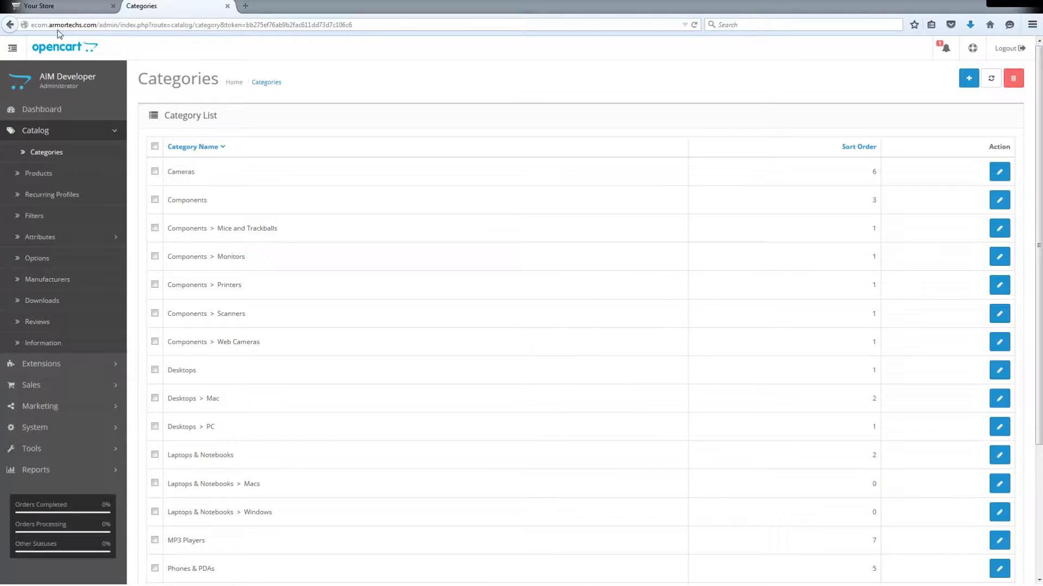
left_click(53, 7)
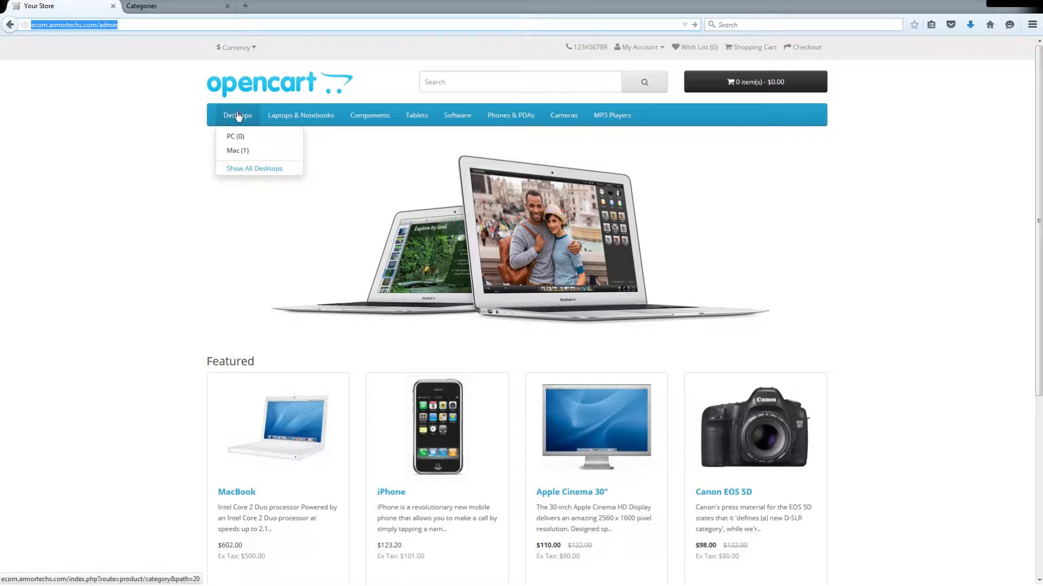
mouse_move(288, 117)
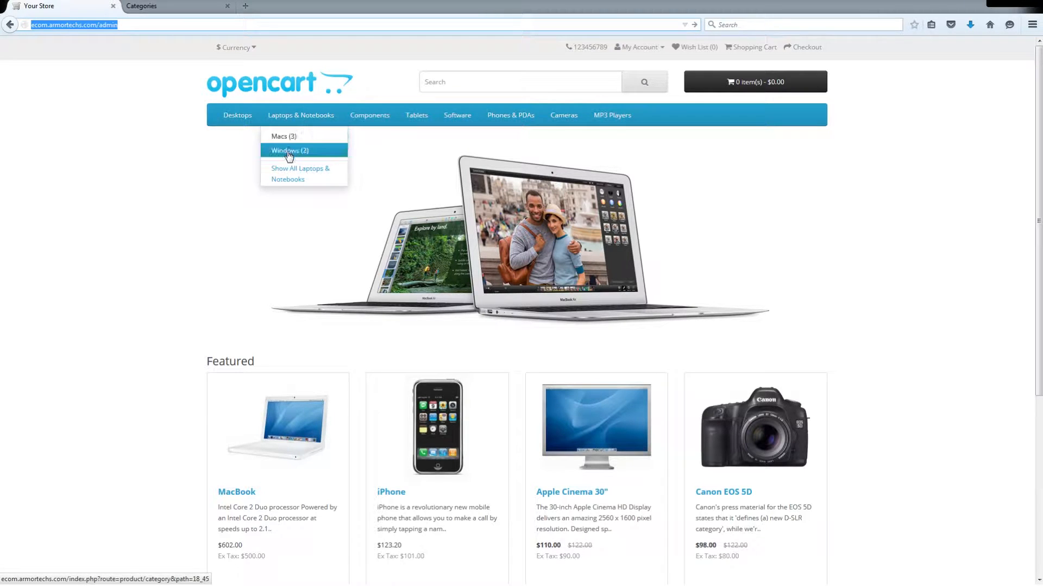
left_click(151, 7)
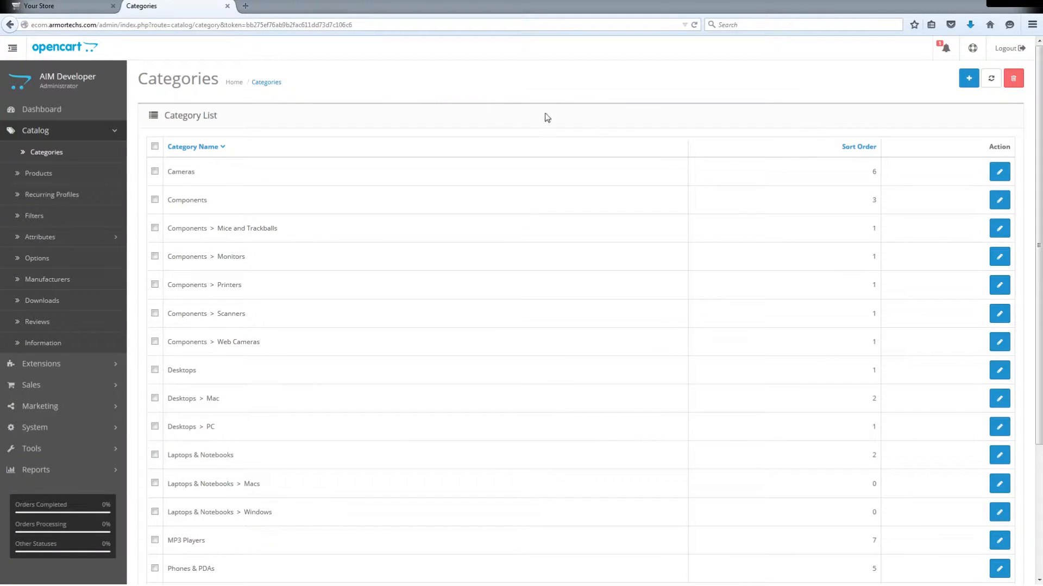
- Start a new category with the name and meta tag title "Video Games"
left_click(971, 82)
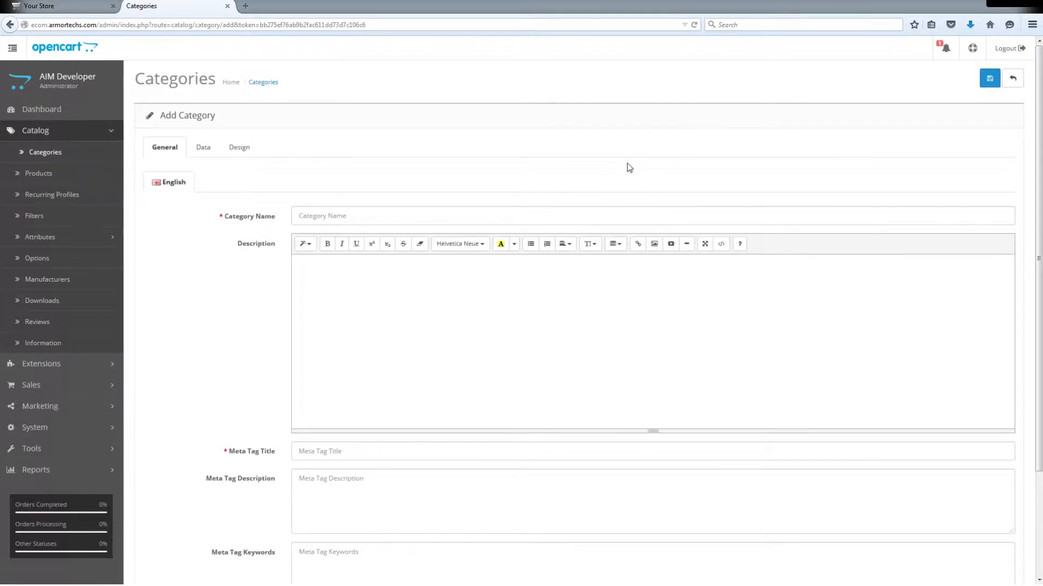
left_click(511, 218)
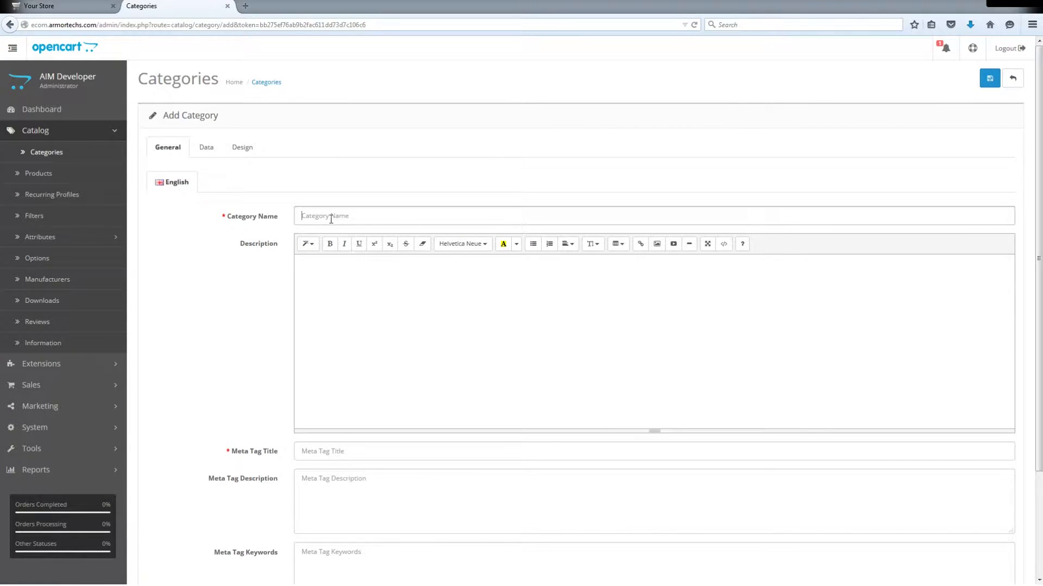
type("Video Games")
scroll(223, 304, "down", 2)
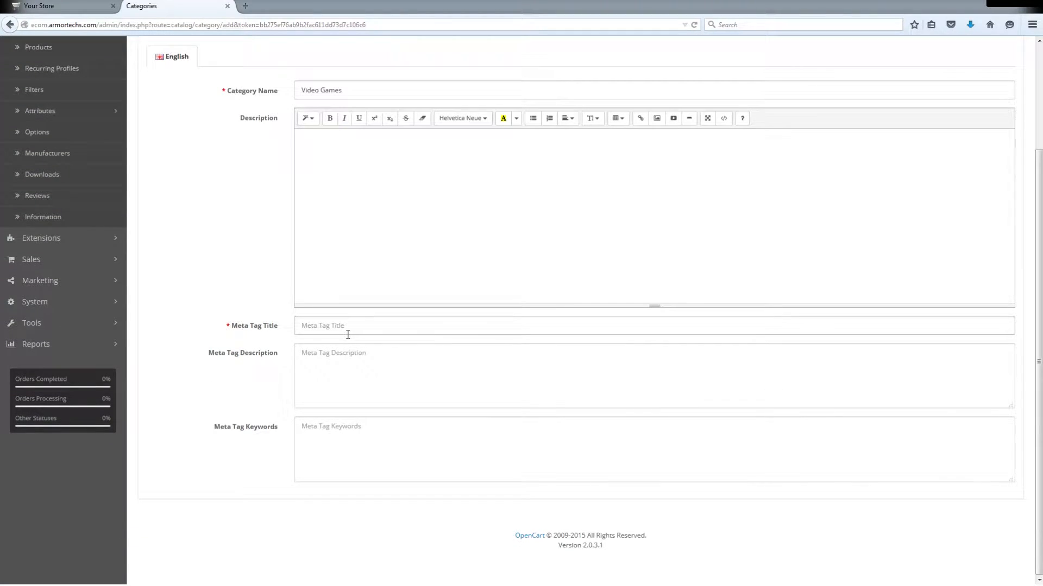
type("Video Games")
left_click(234, 223)
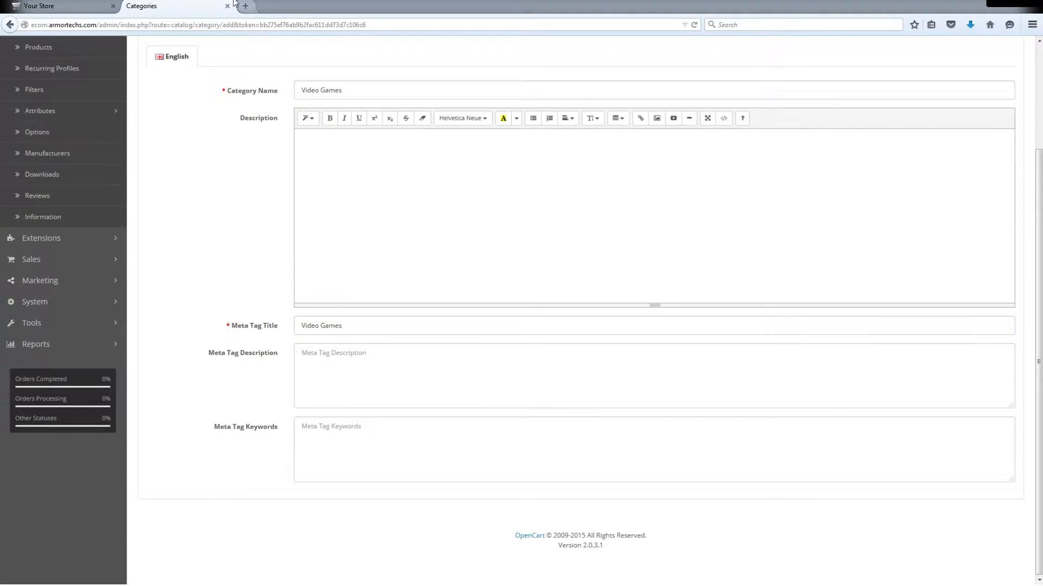
- Give the Video Games category sort order 10, enable its Top option, and save it
scroll(214, 90, "up", 2)
left_click(206, 148)
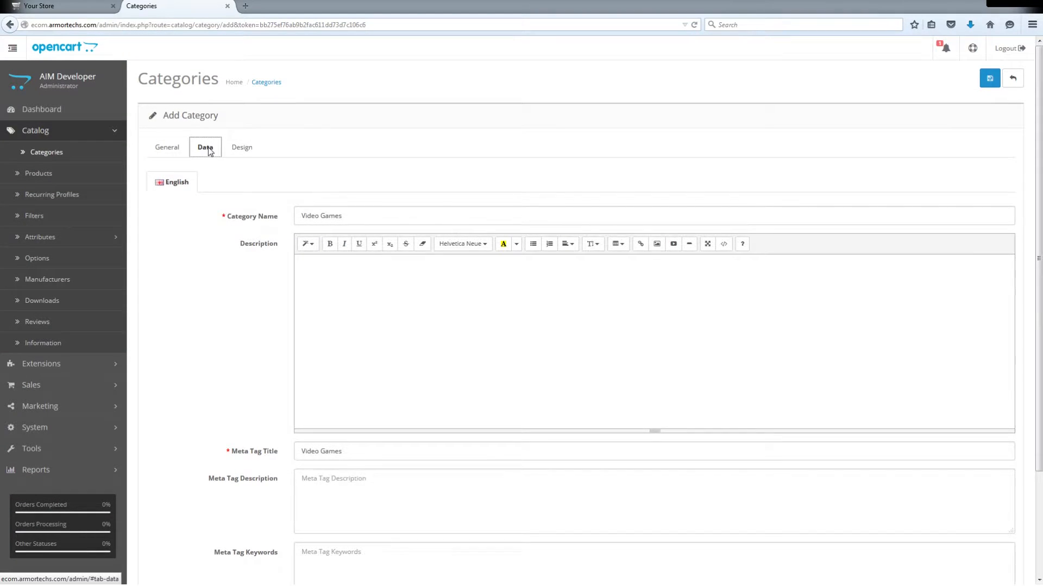
scroll(235, 233, "down", 2)
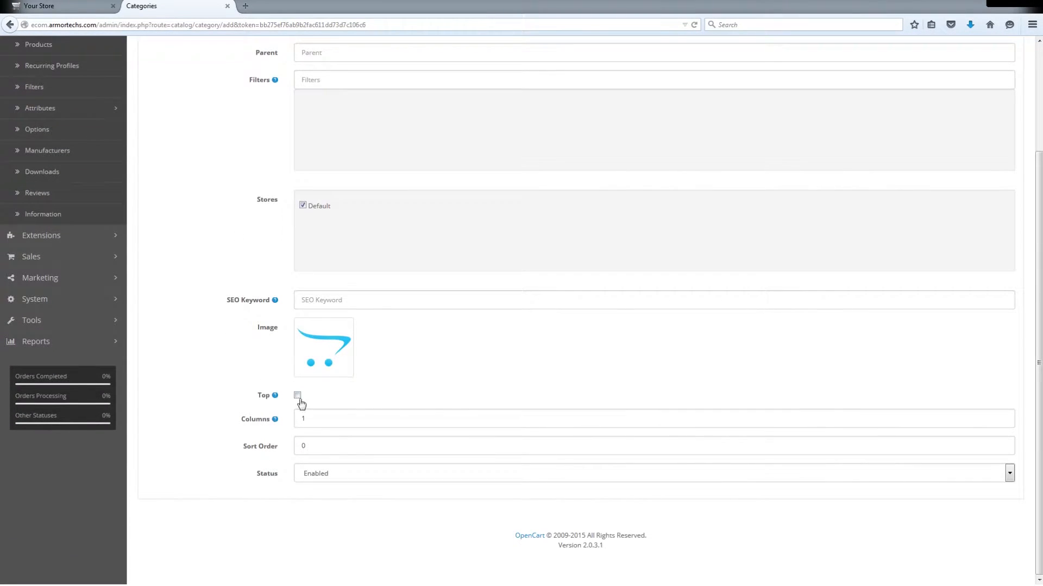
double_click(315, 449)
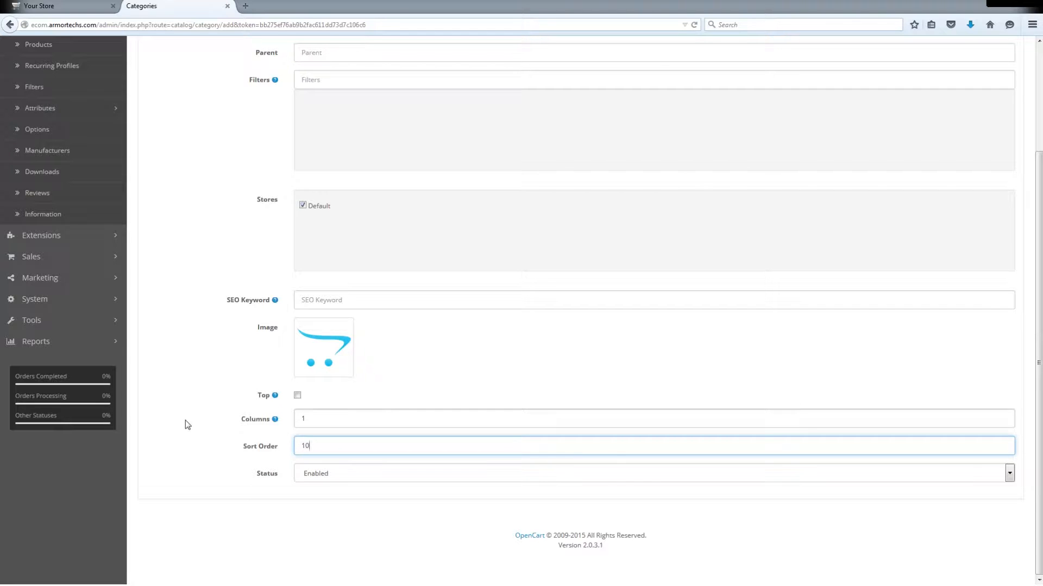
key("shift+Tab")
left_click(297, 397)
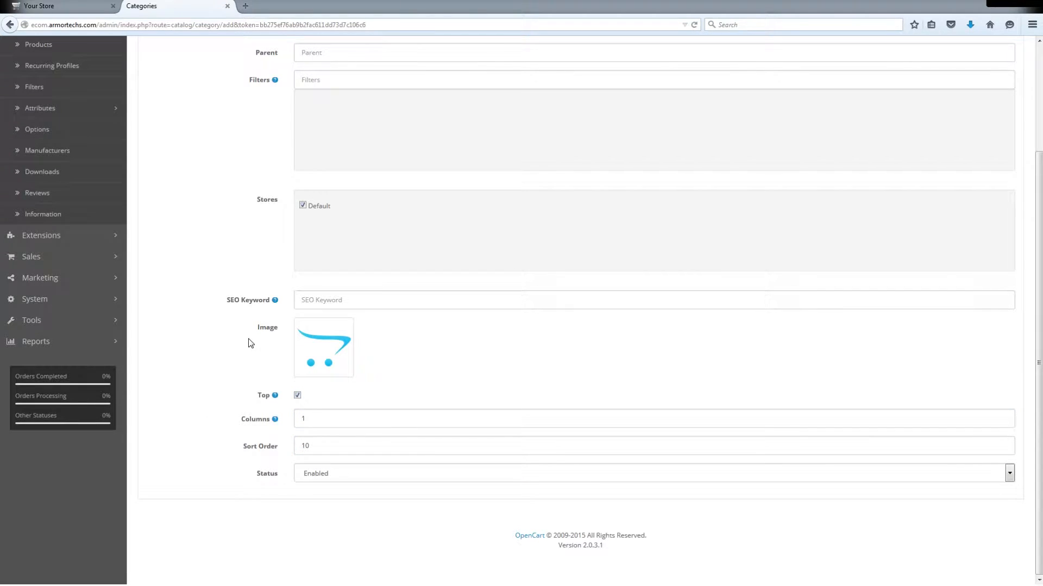
scroll(249, 343, "up", 2)
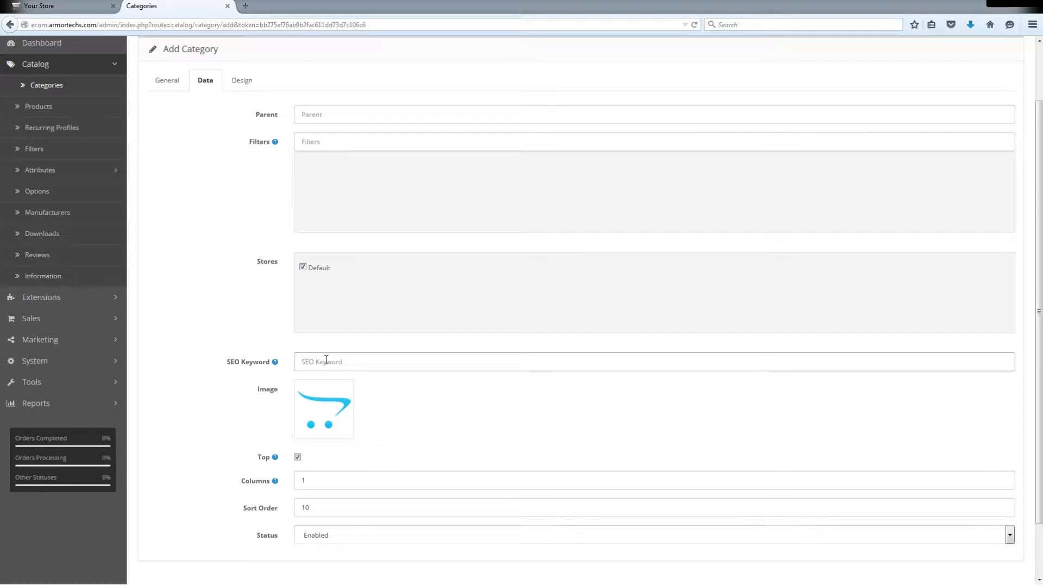
scroll(323, 425, "up", 2)
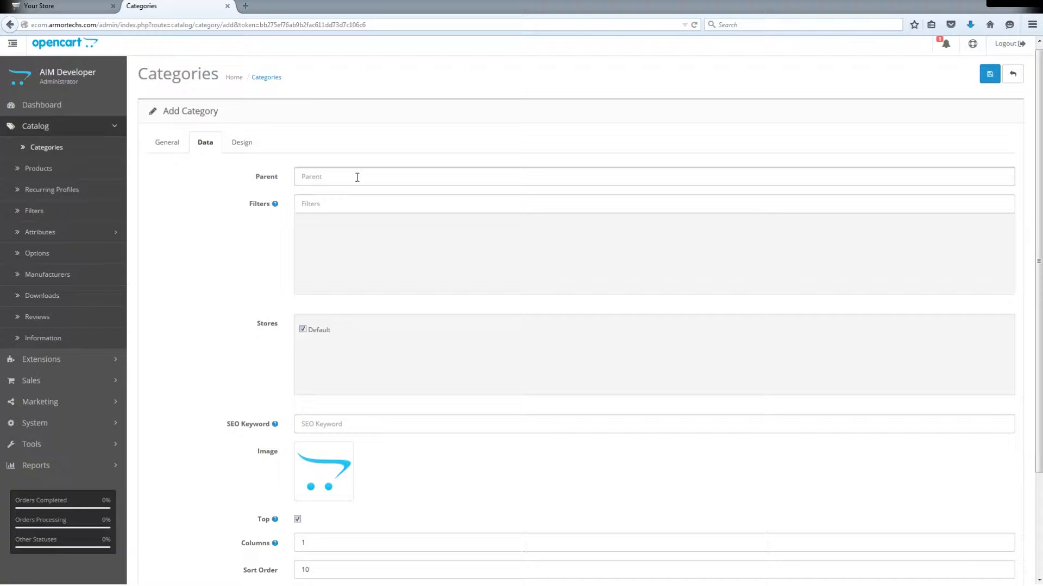
left_click(991, 79)
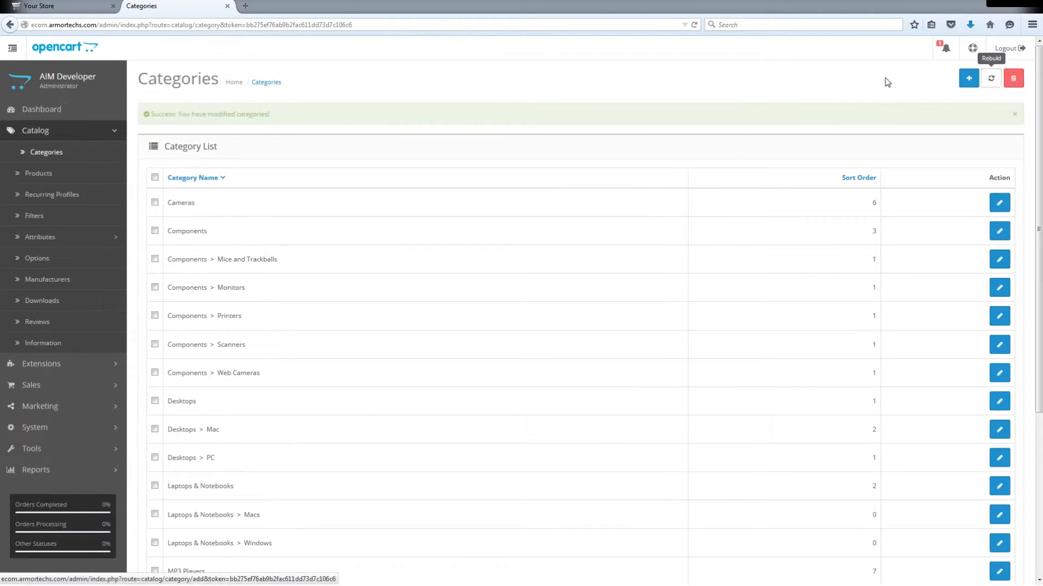
- Start another new category with the name and meta tag title "Hardware"
scroll(343, 334, "down", 5)
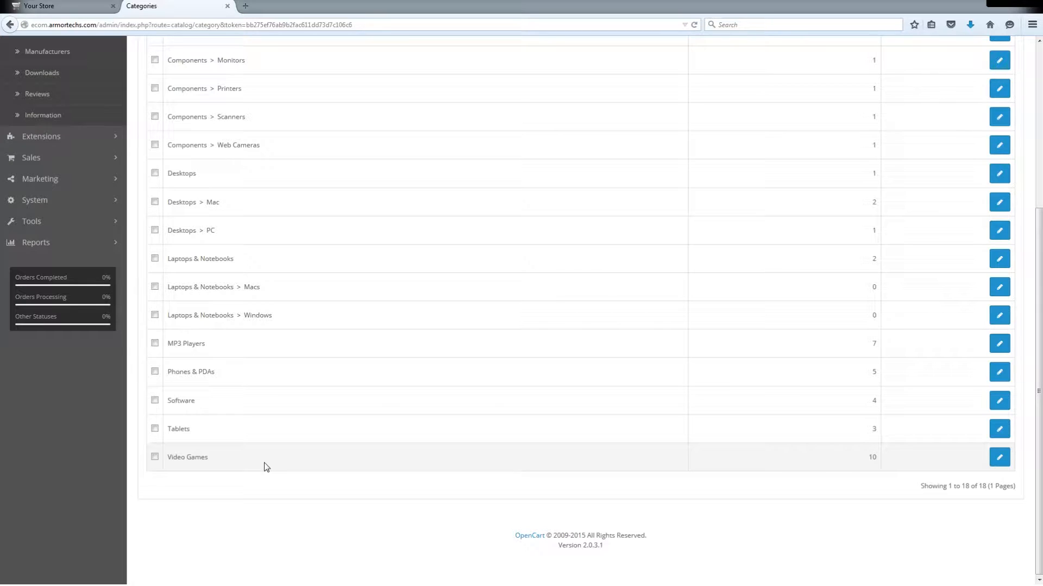
scroll(730, 478, "up", 5)
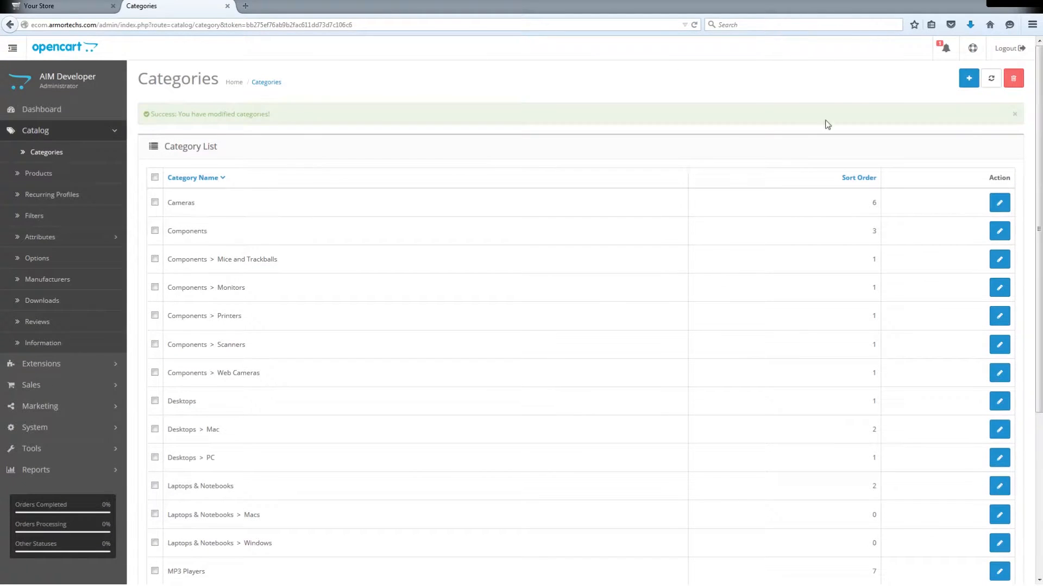
left_click(968, 79)
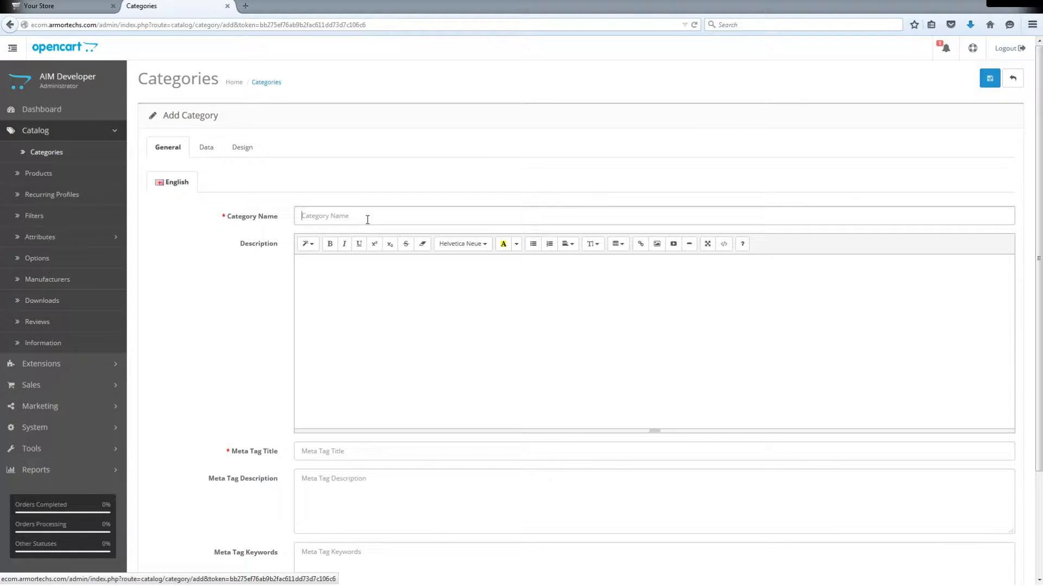
type("Hardware")
left_click(394, 448)
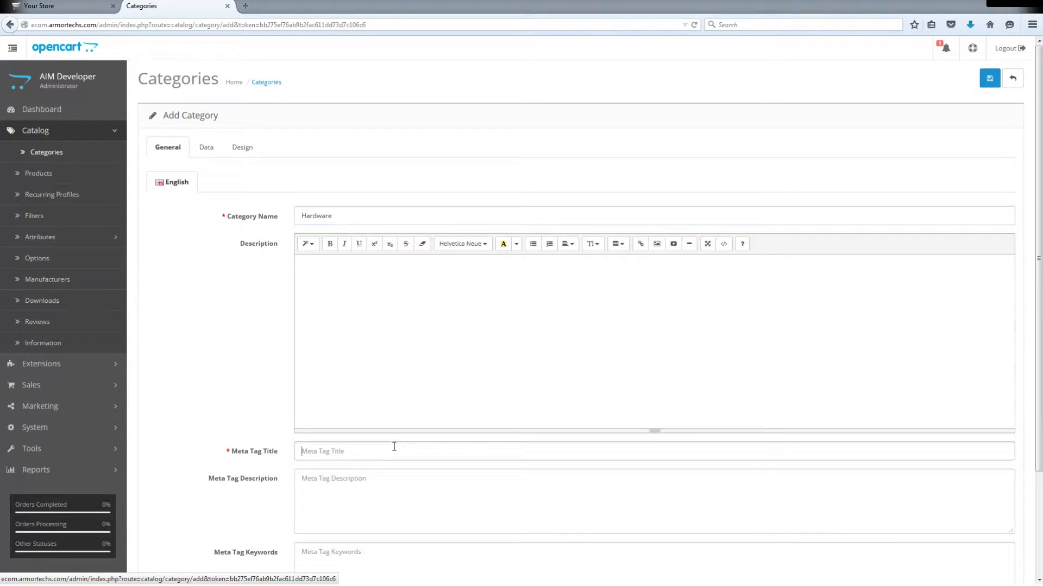
type("Hardware")
left_click(272, 410)
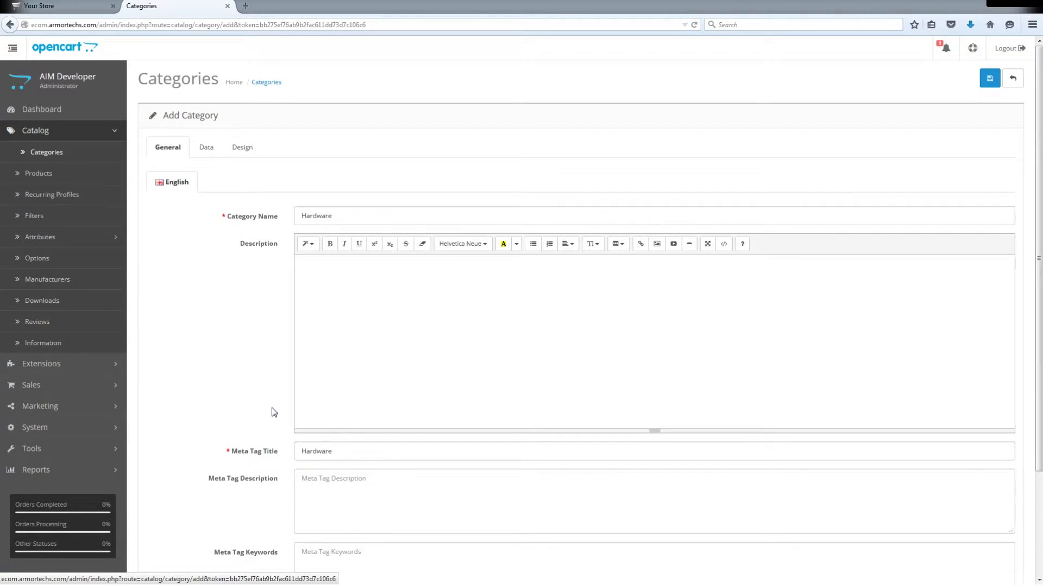
- Assign Video Games as the parent of the Hardware category and save it
scroll(272, 409, "down", 3)
scroll(272, 410, "up", 3)
left_click(206, 147)
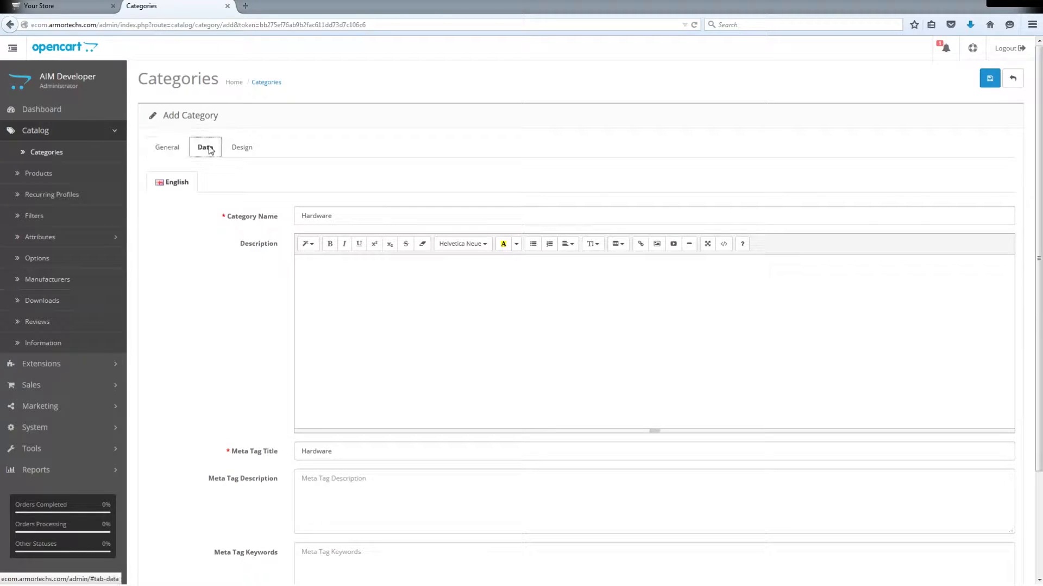
left_click(341, 181)
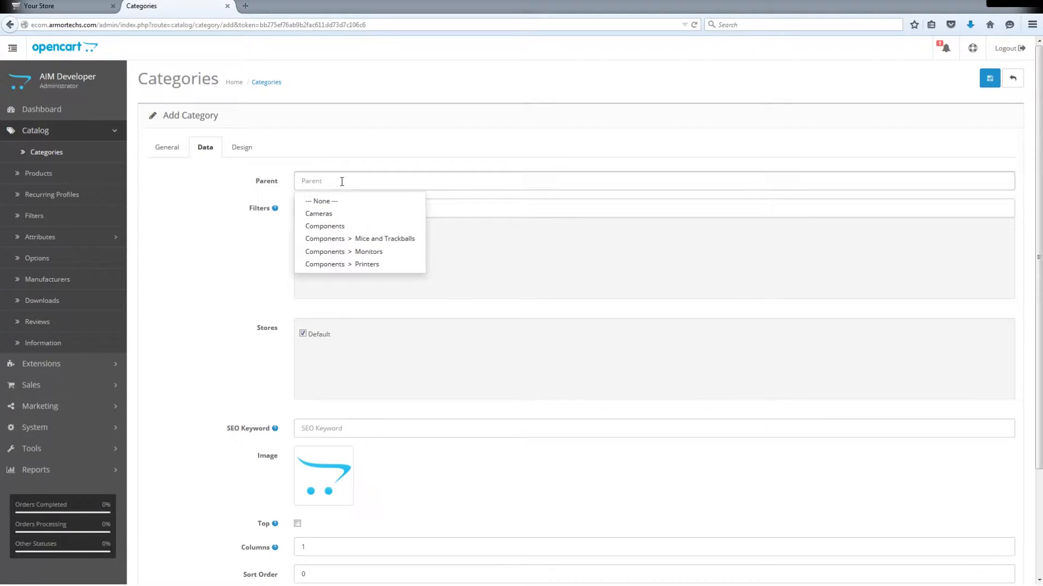
type("vid")
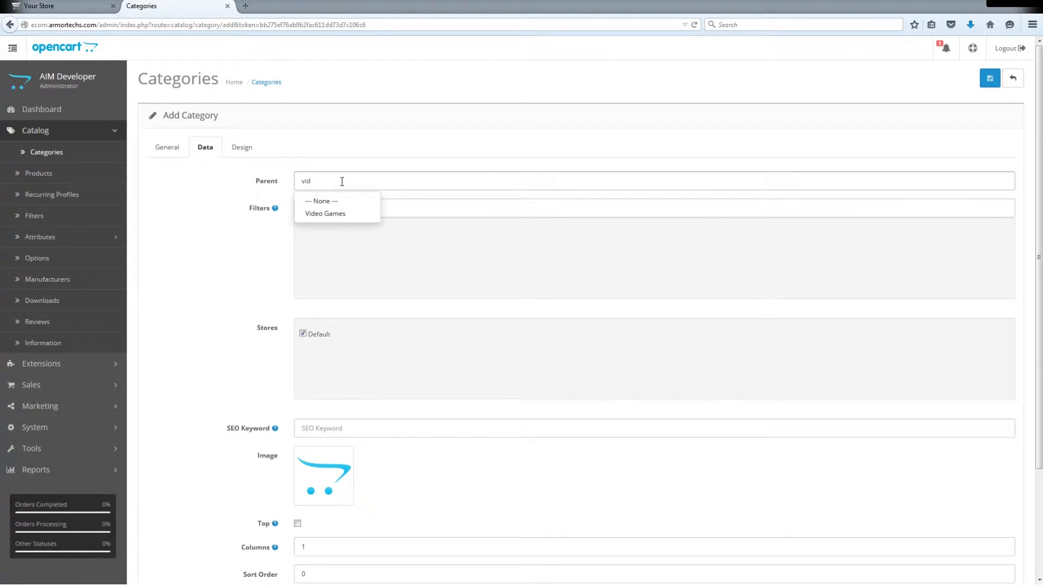
left_click(332, 214)
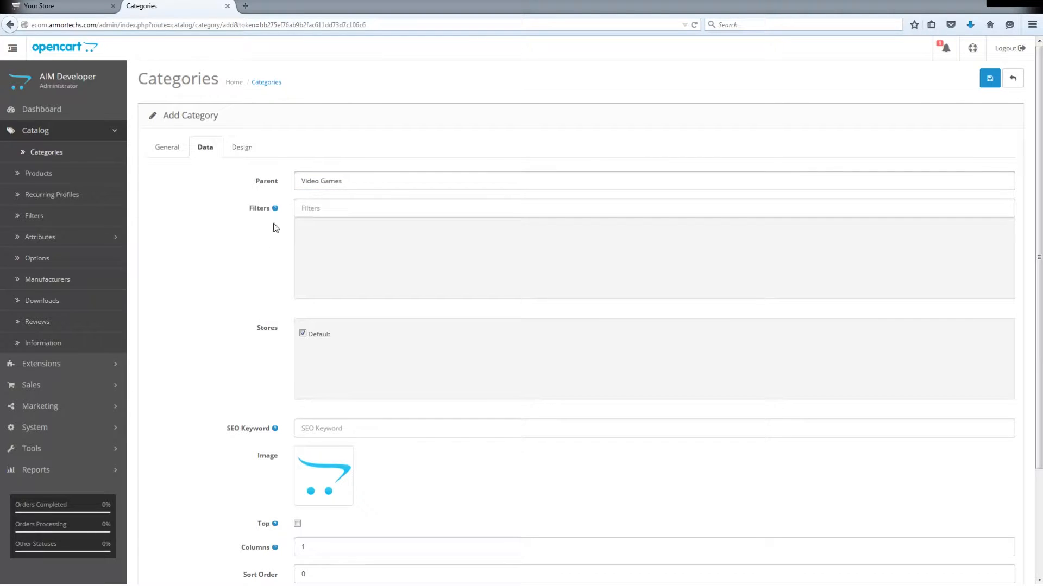
scroll(256, 302, "down", 4)
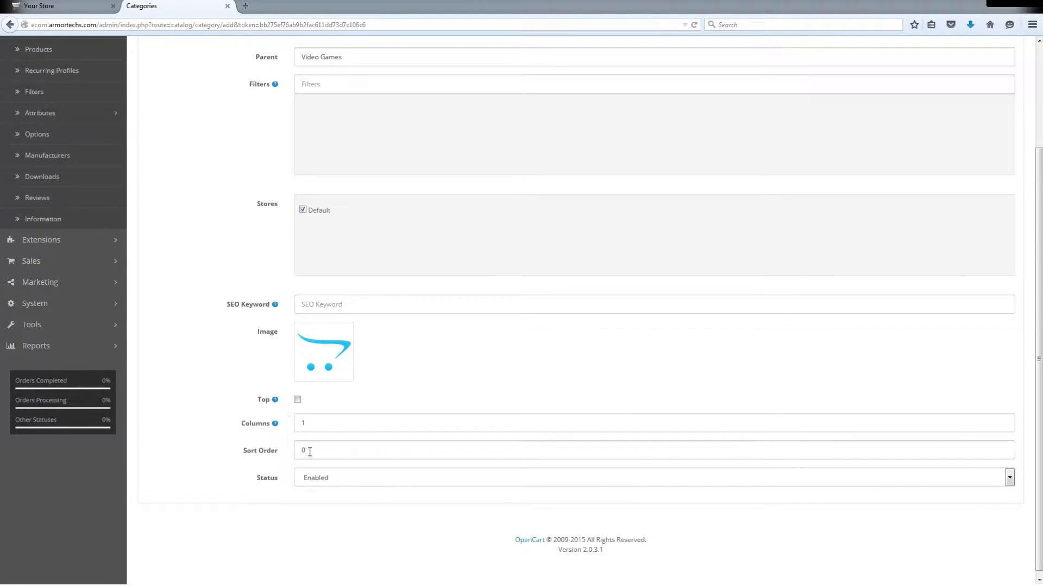
scroll(706, 401, "up", 4)
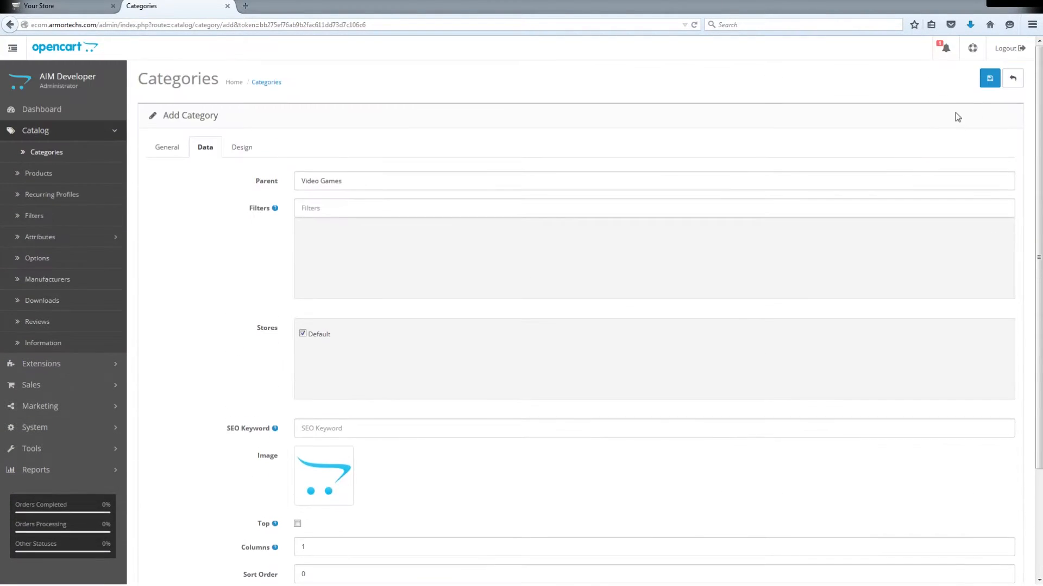
left_click(985, 79)
- Reload the storefront and check the Video Games entry in its category menu
left_click(45, 8)
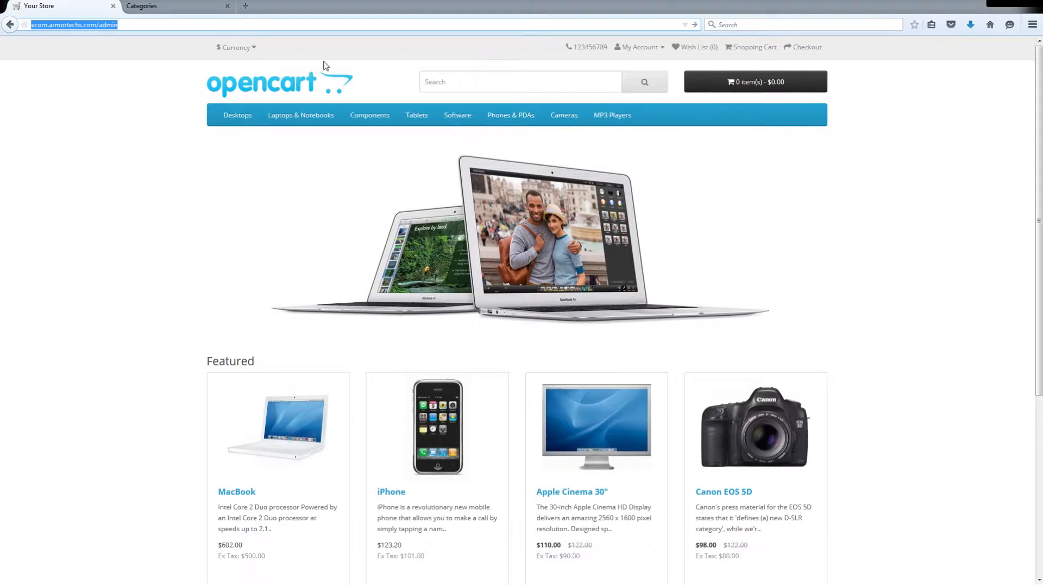
left_click(112, 132)
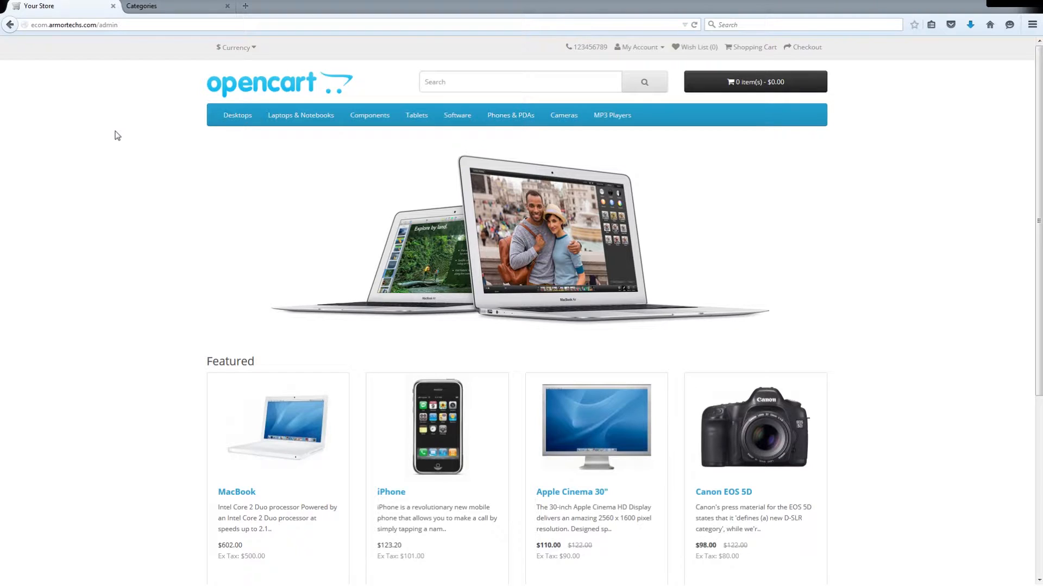
key("F5")
mouse_move(659, 118)
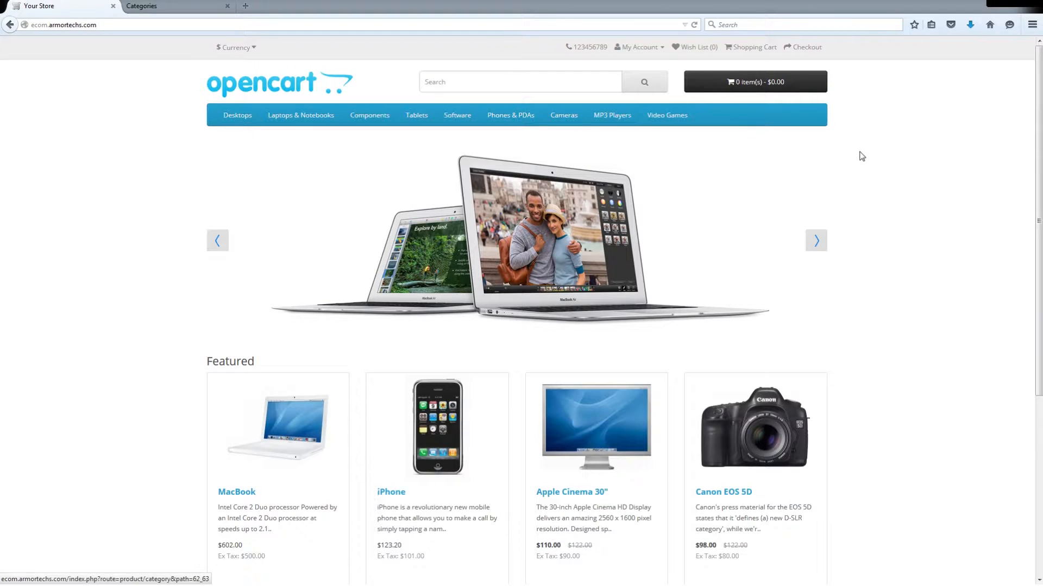
- Open the product list in the store administration and look through the existing products
left_click(155, 6)
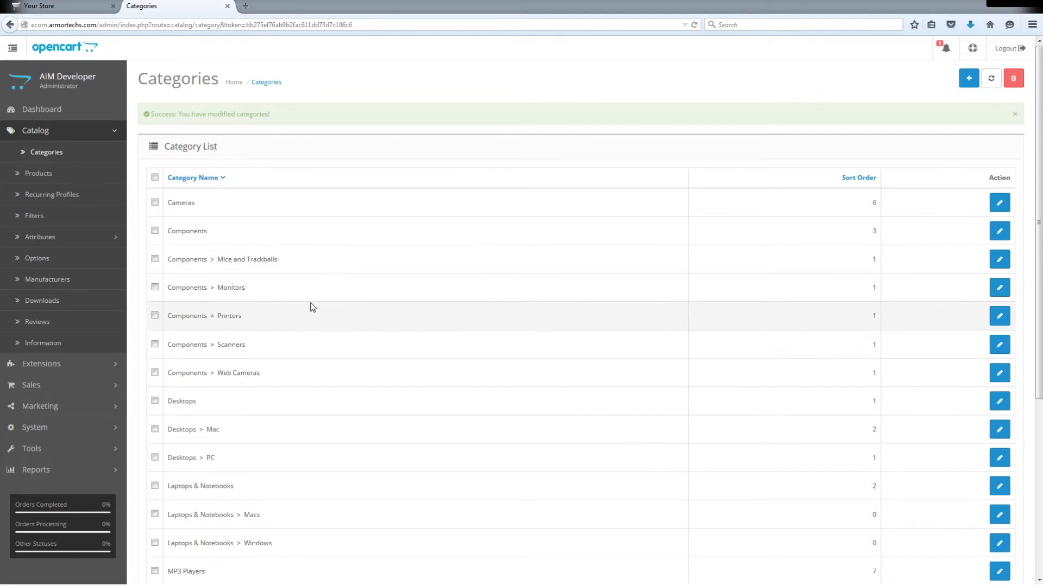
left_click(42, 176)
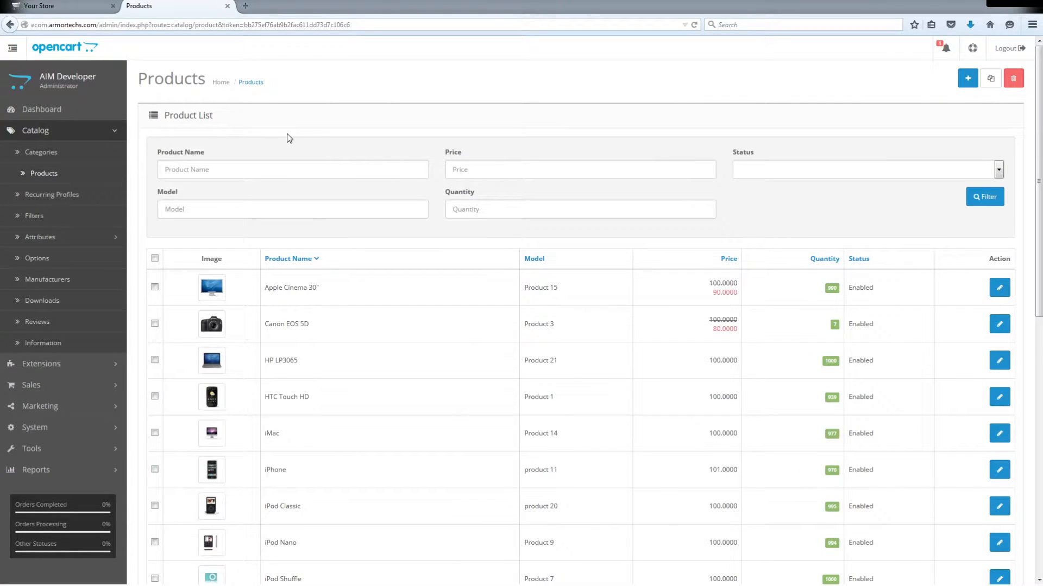
scroll(405, 287, "down", 6)
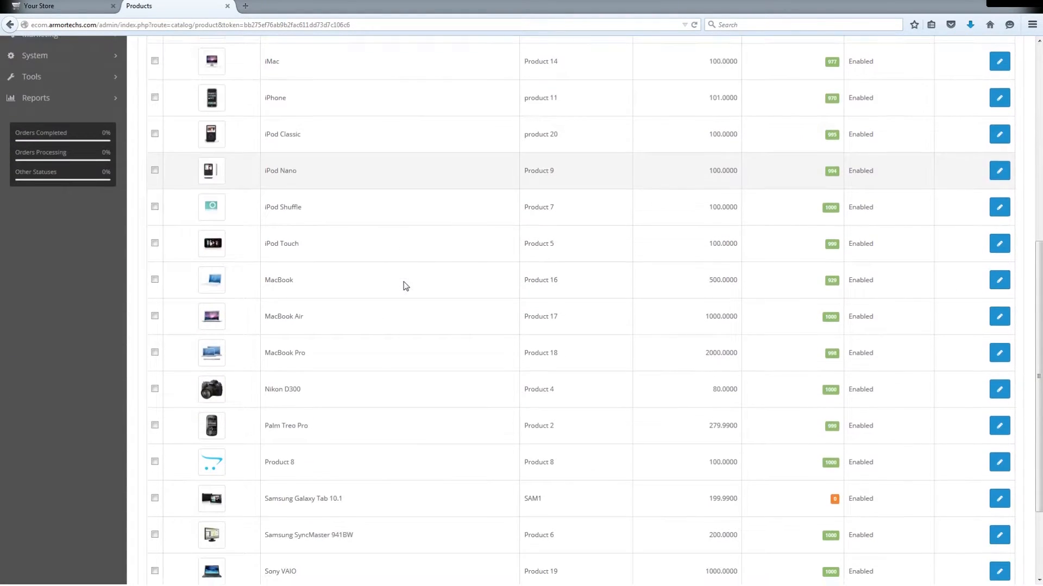
- Start a new product and name it "Xbox One"
scroll(403, 286, "down", 2)
scroll(387, 429, "up", 5)
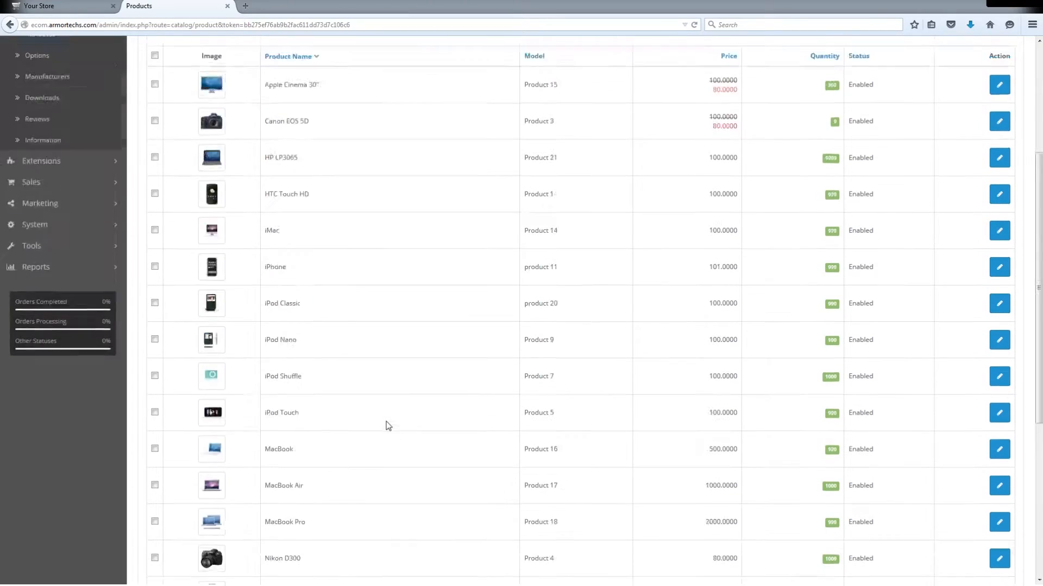
scroll(388, 426, "up", 2)
scroll(396, 408, "up", 3)
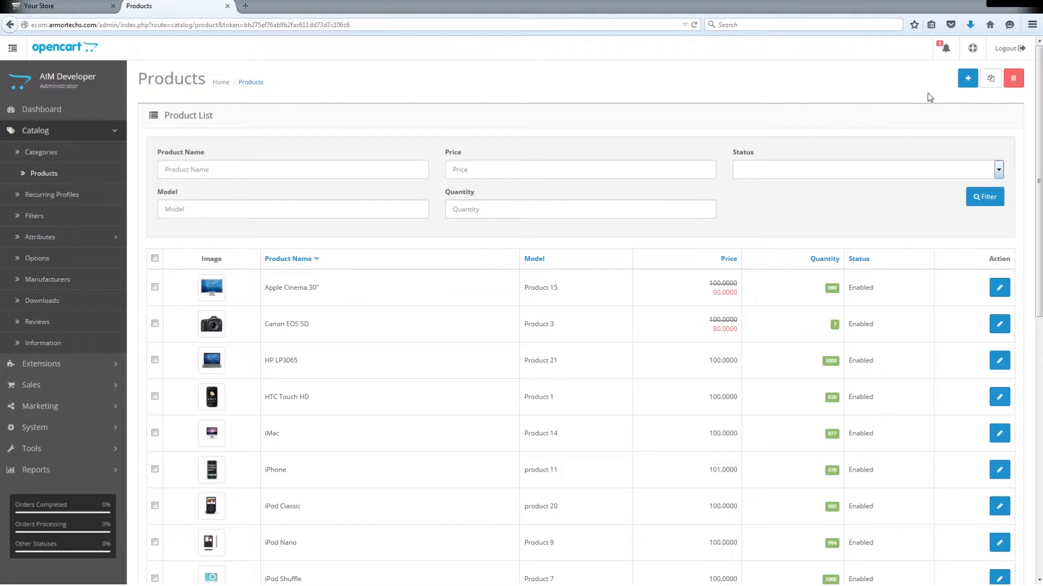
left_click(968, 80)
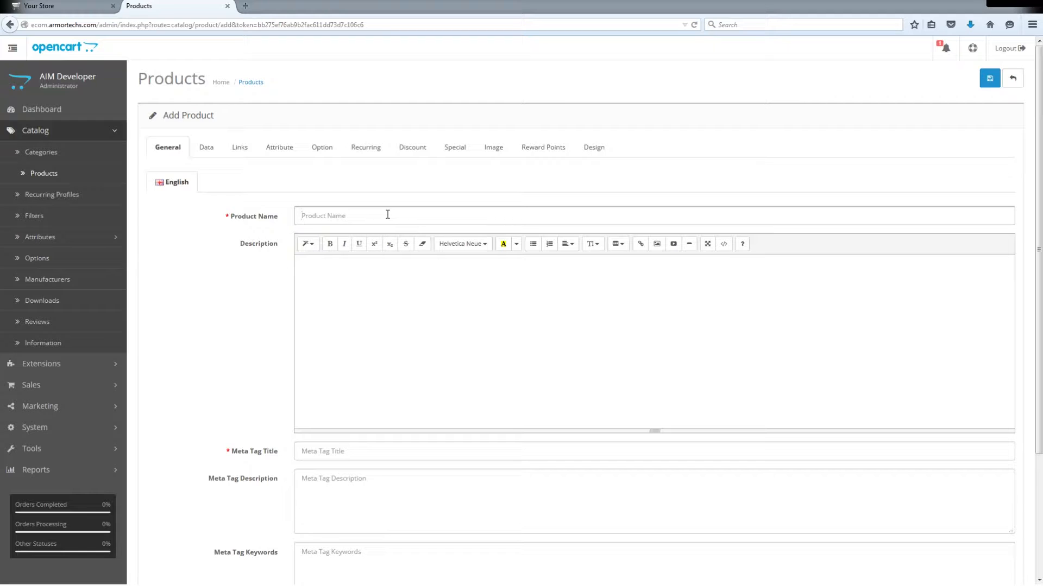
type("xbox One")
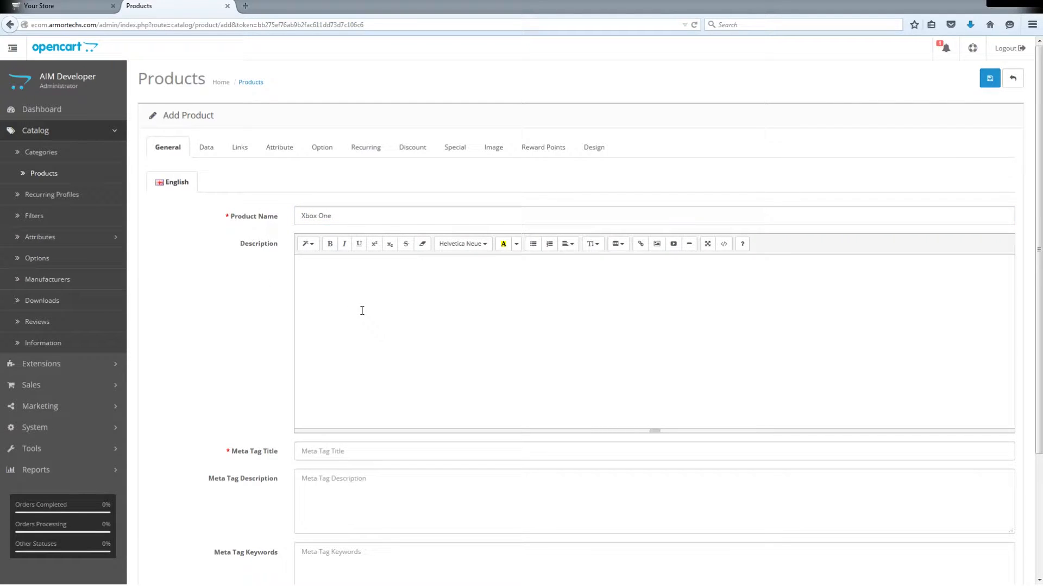
- Paste the copied Xbox One text as the product description and set the meta tag title to "Xbox One"
left_click(631, 319)
type("There’s only one place to play the best exclusives and biggest blockbusters this year, like Halo 5: Guardians, Rise of the Tomb Raider, and Forza Motorsport 6. Experience the most advanced multiplayer on Xbox Live, powered by hundreds of thousands of servers that maximize performance. Quickly switch between games, live TV, and apps. And instantly resume your game where you left off.")
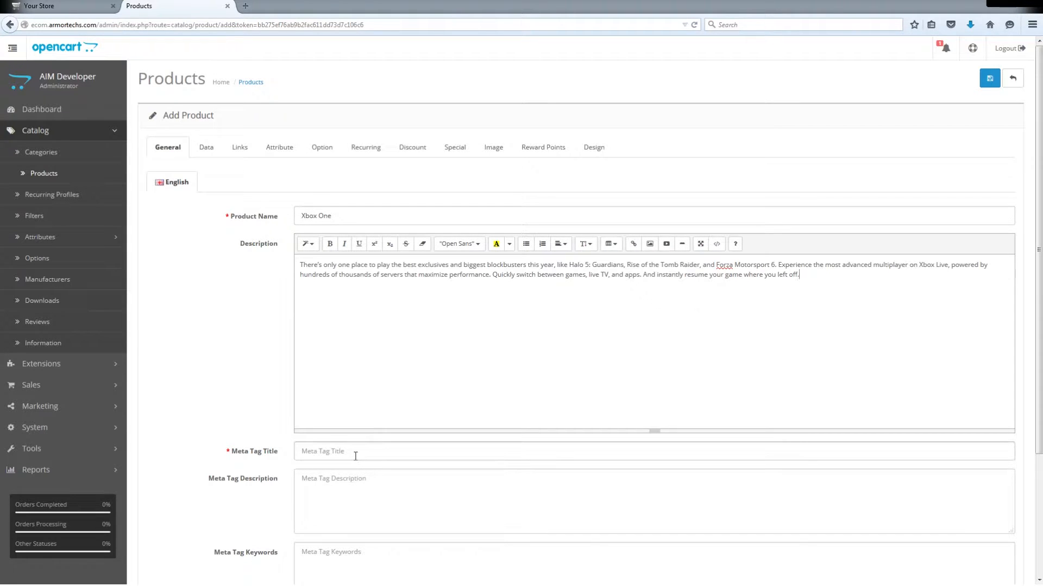
type("Xbox One")
scroll(261, 456, "down", 3)
scroll(261, 456, "up", 3)
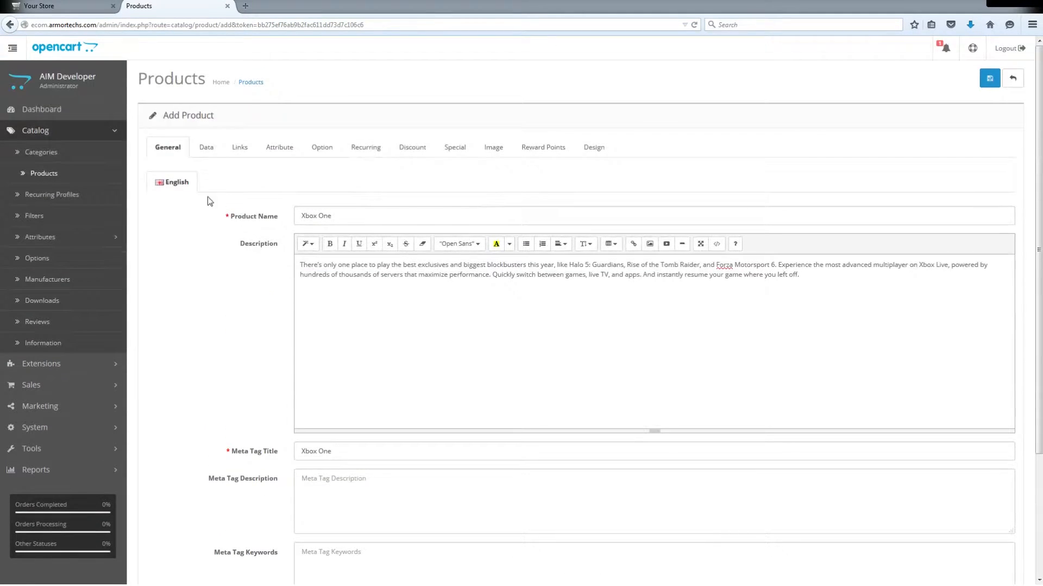
- In the product data, choose xbox one.png as the product image and set the model to "xb1"
left_click(206, 147)
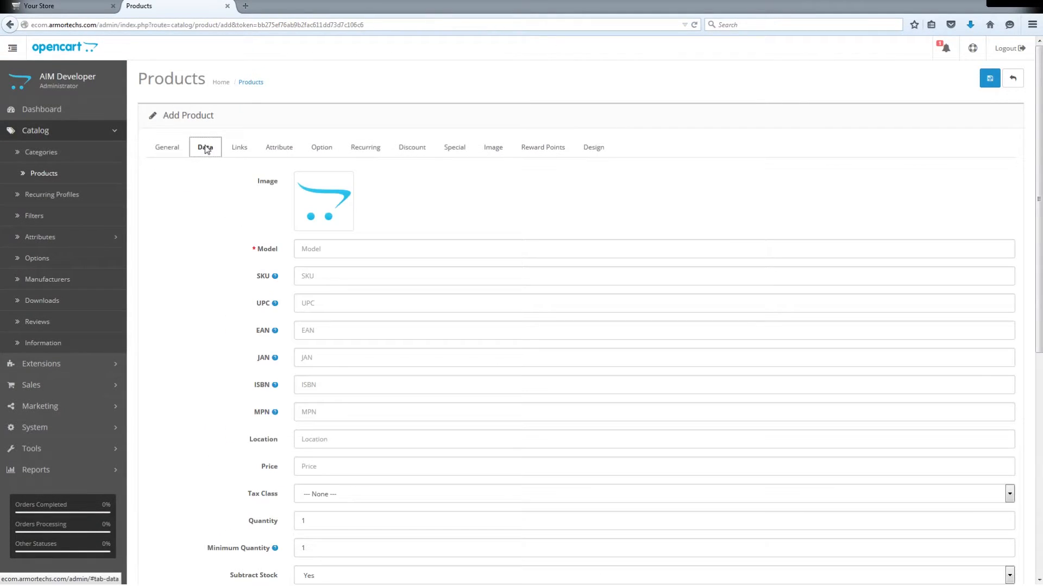
left_click(326, 199)
left_click(378, 203)
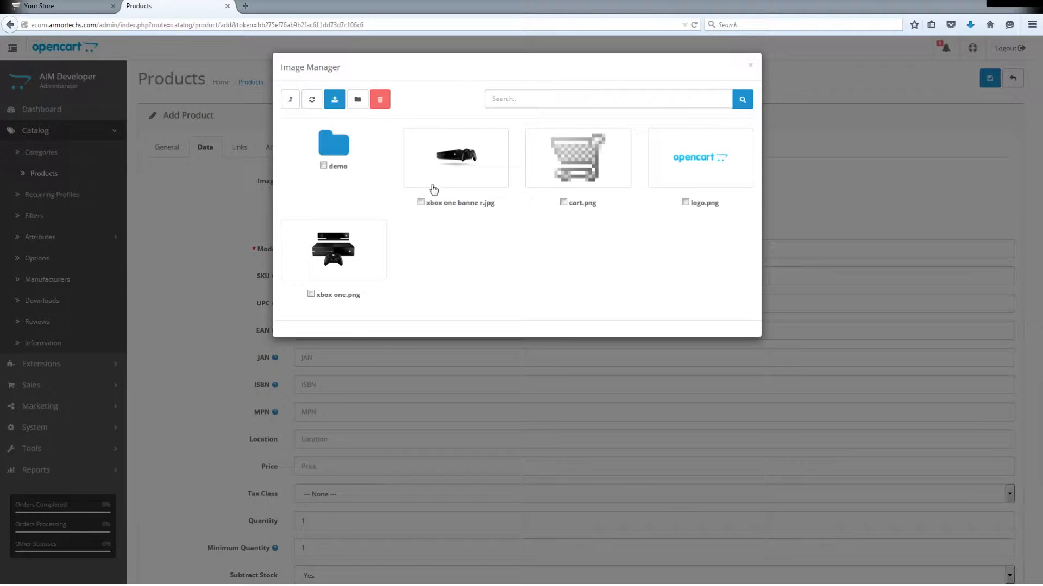
left_click(354, 247)
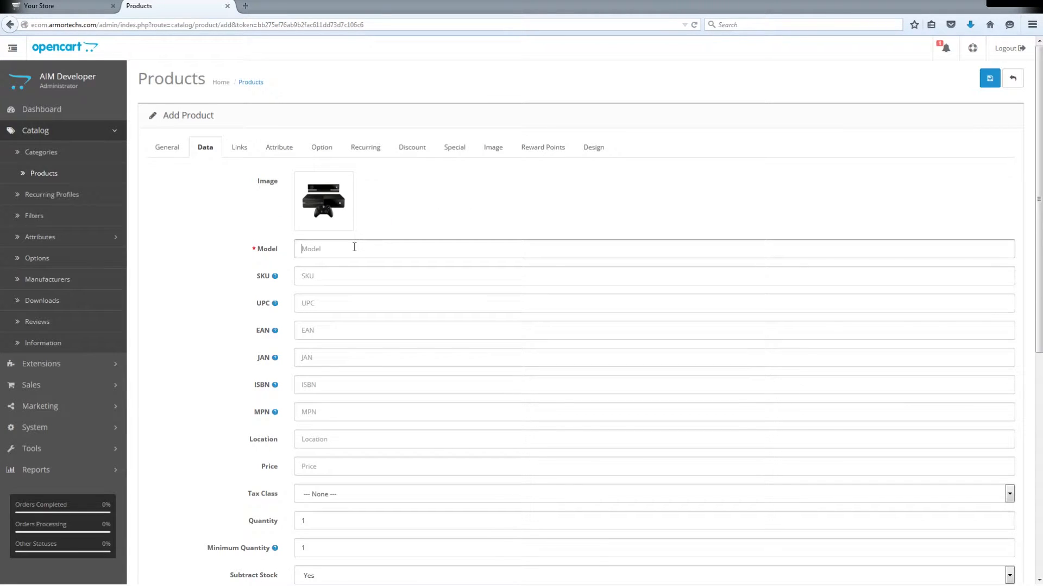
type("xb1")
left_click(168, 275)
- Set the product's price to 349.99, its tax class to Taxable Goods and its quantity to 100
scroll(179, 284, "down", 3)
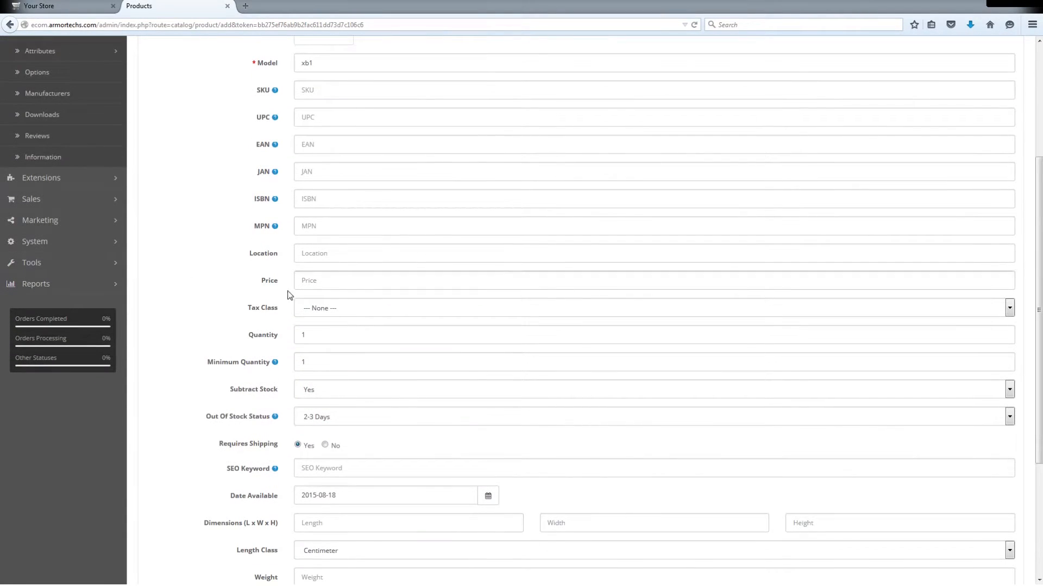
left_click(352, 281)
key("Tab")
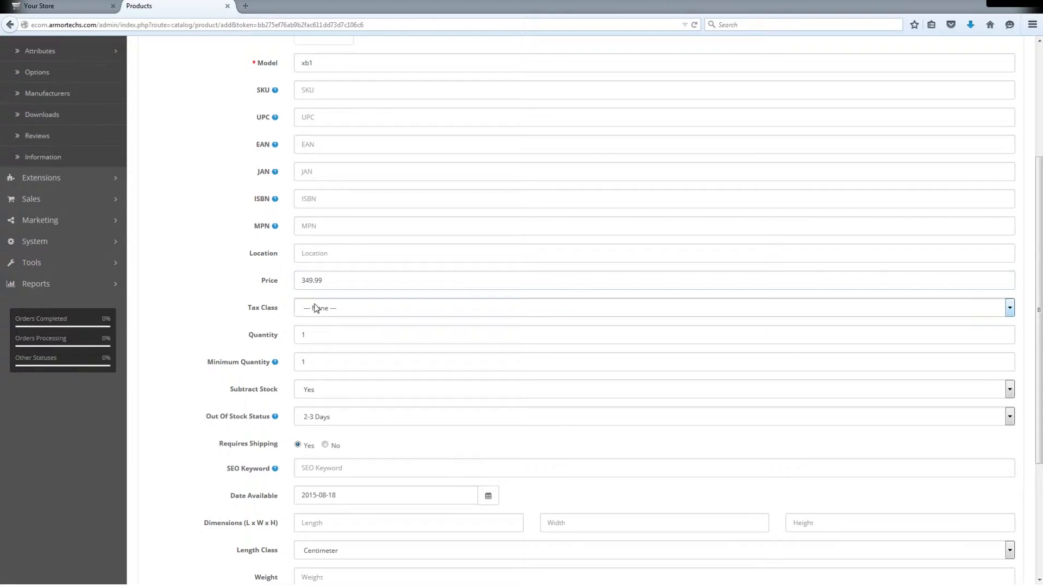
key("Down")
left_click(334, 341)
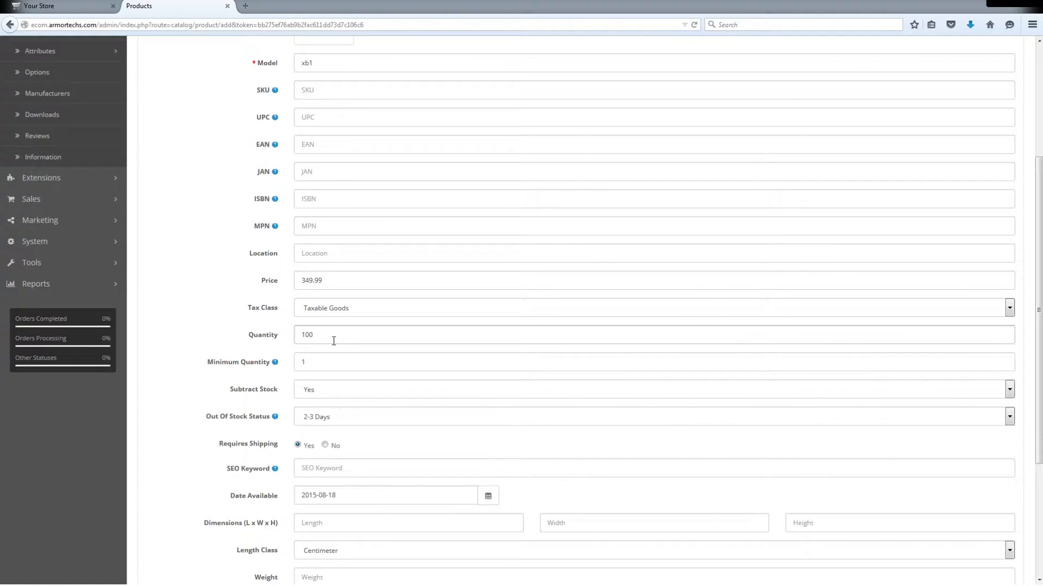
left_click(229, 339)
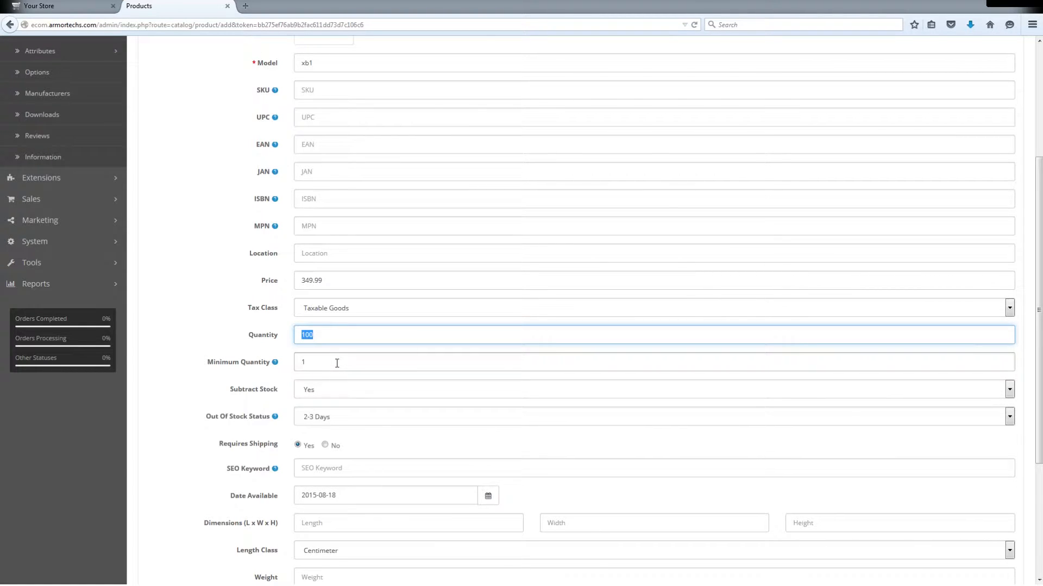
- Check the Subtract Stock choices for the product and keep Yes selected
scroll(337, 364, "down", 2)
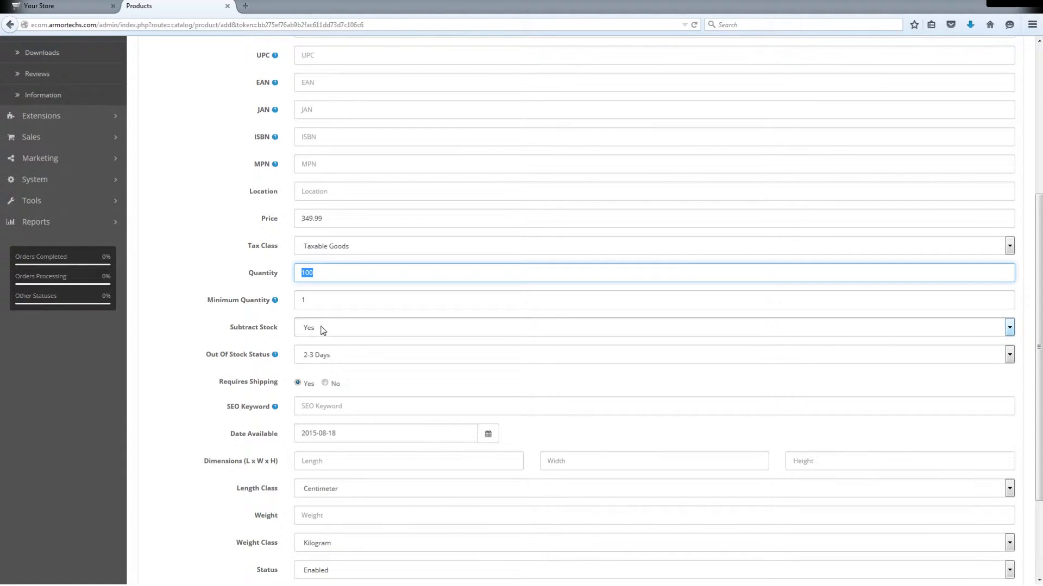
left_click(328, 330)
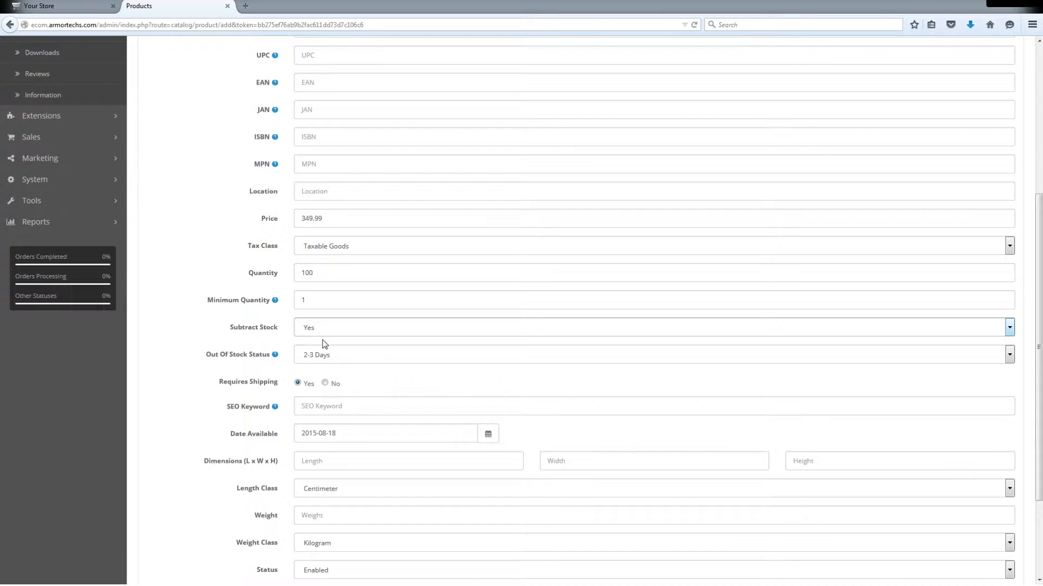
left_click(321, 320)
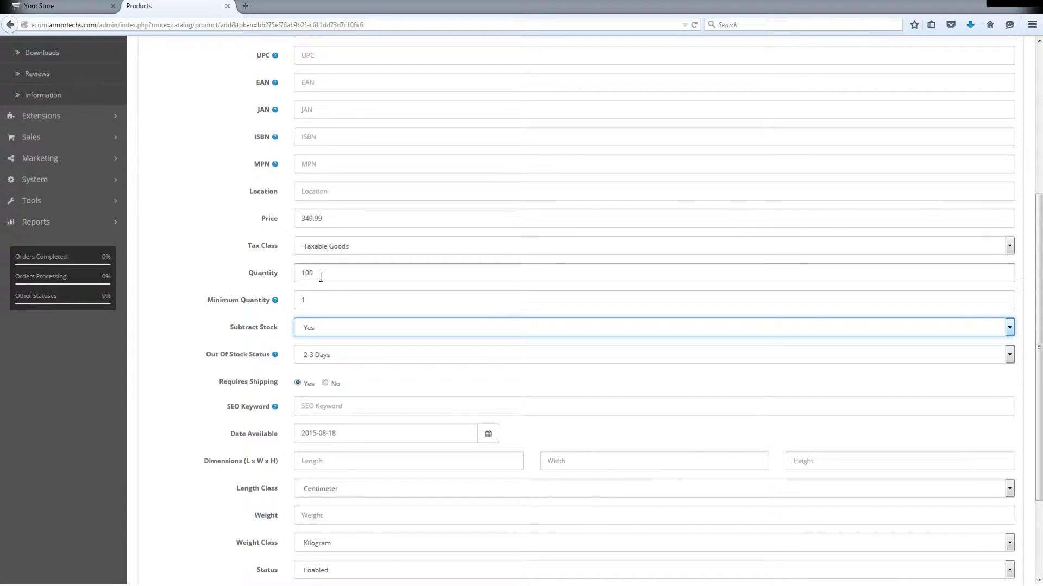
- Link the product to the Video Games > Hardware and Video Games categories and save it
scroll(203, 331, "up", 5)
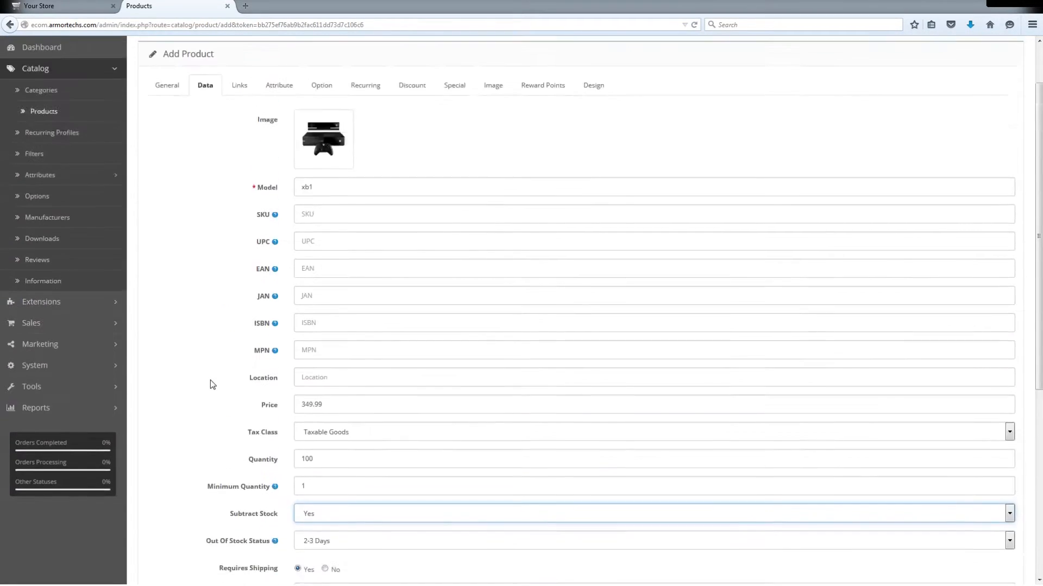
left_click(241, 150)
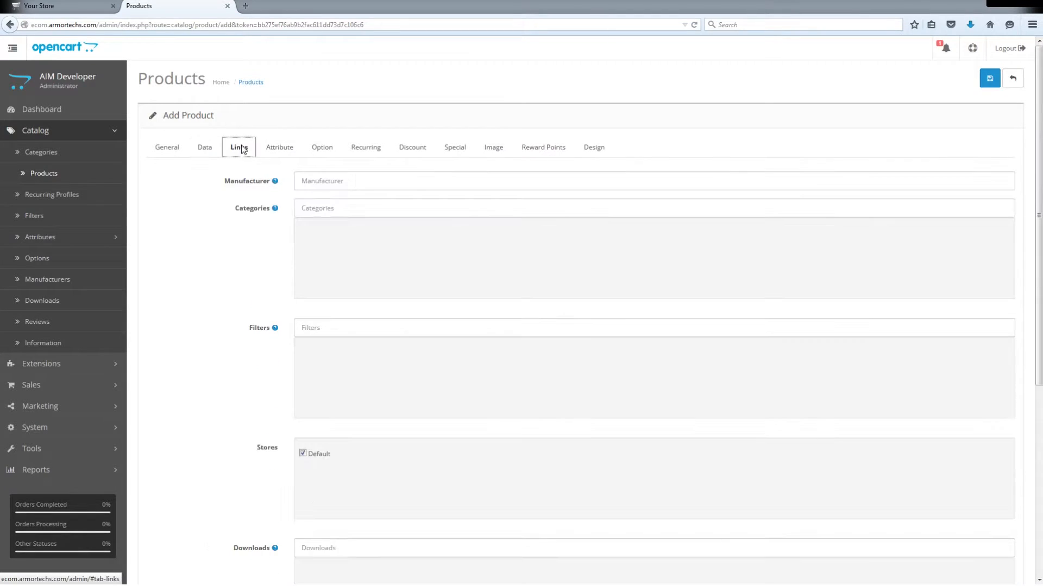
left_click(327, 209)
type("hard")
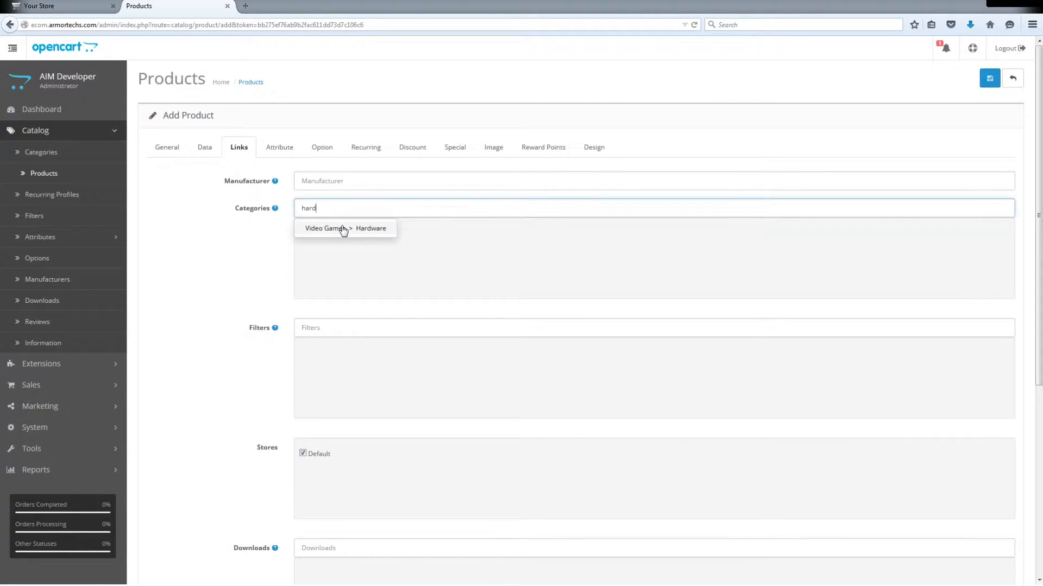
left_click(343, 228)
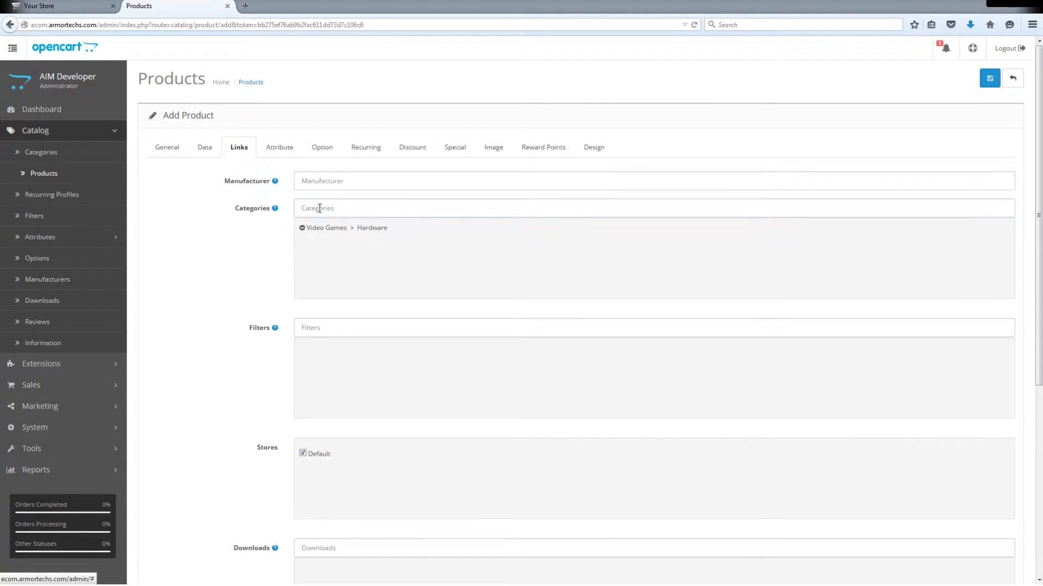
left_click(319, 208)
type("video")
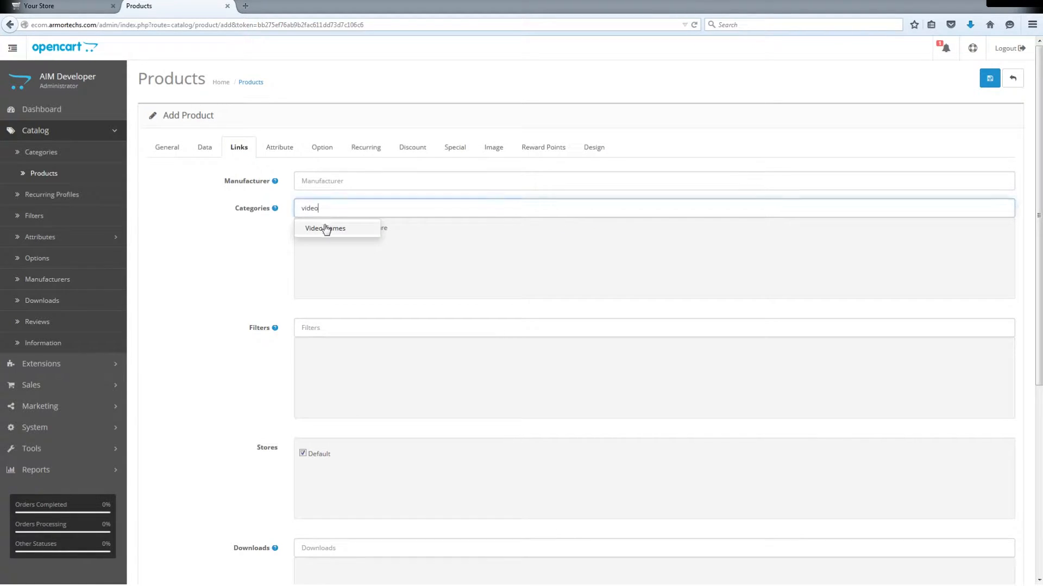
left_click(323, 228)
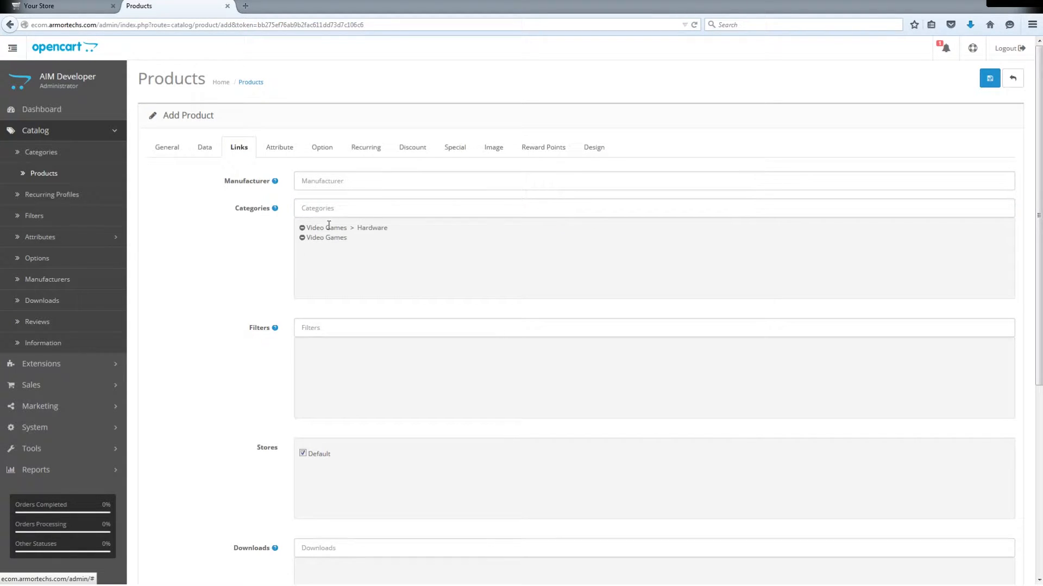
left_click(990, 79)
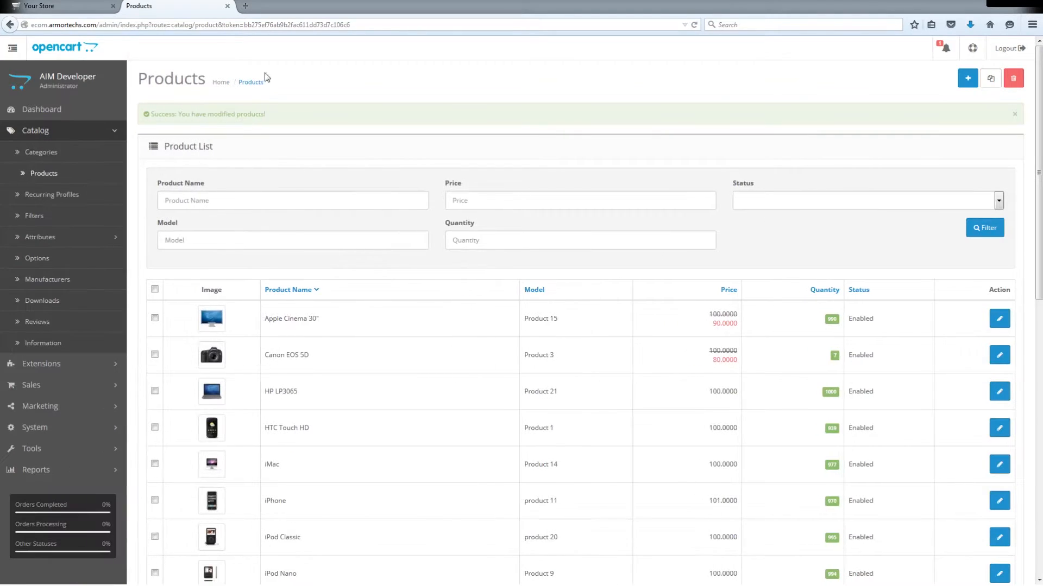
- Reload the storefront and open the Xbox One product page from the Hardware subcategory of Video Games
left_click(50, 7)
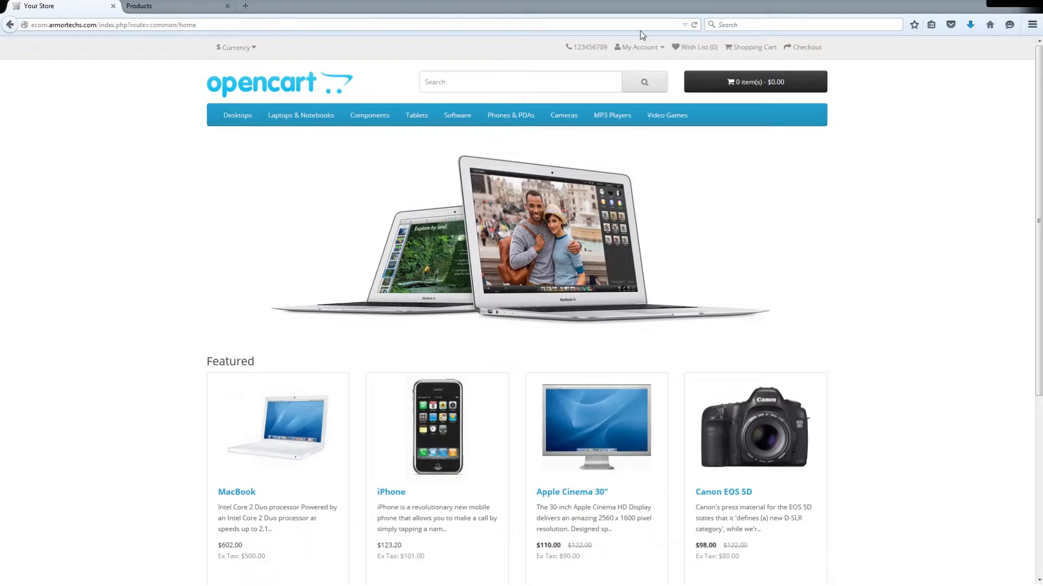
left_click(694, 24)
mouse_move(667, 122)
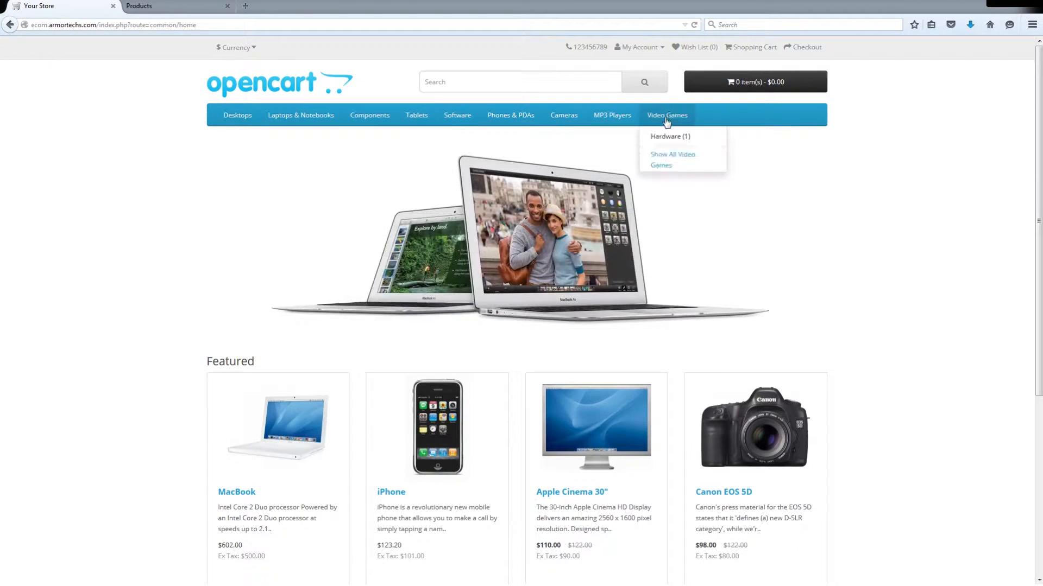
left_click(672, 137)
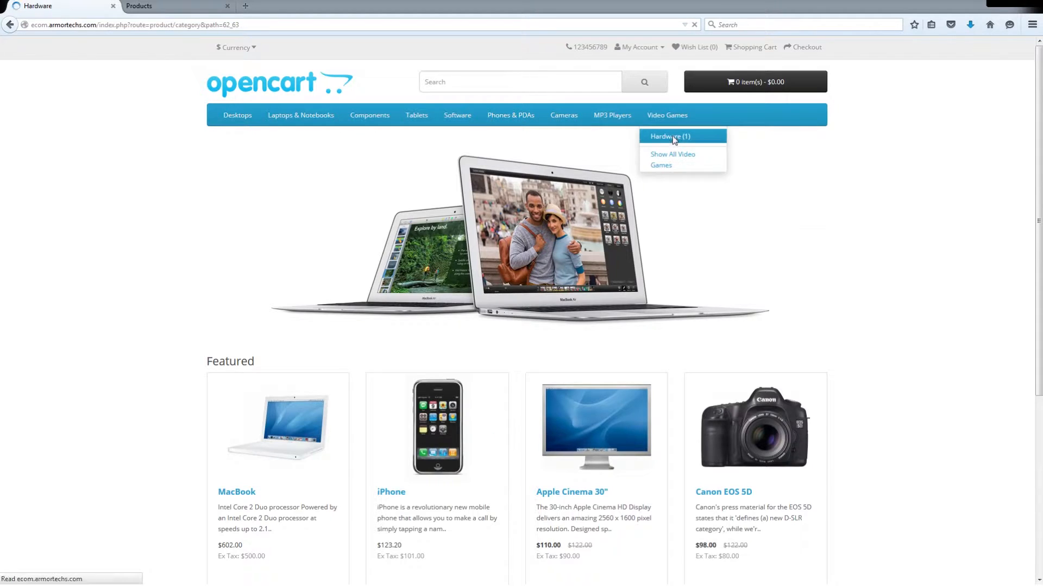
left_click(454, 342)
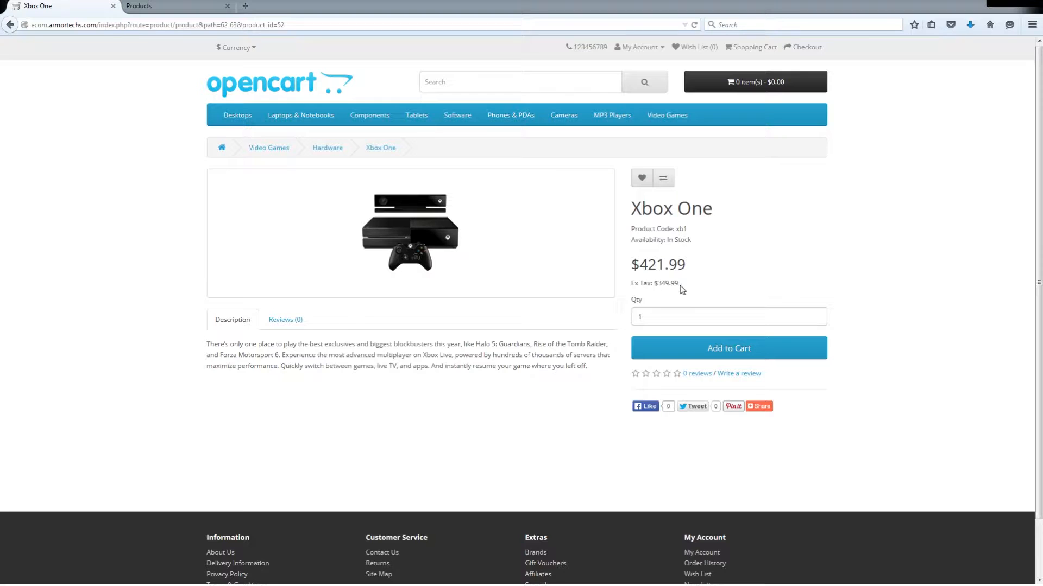
- Return to the store administration and start a new product option named "Bundled Games" with the type Select
left_click(163, 6)
left_click(16, 259)
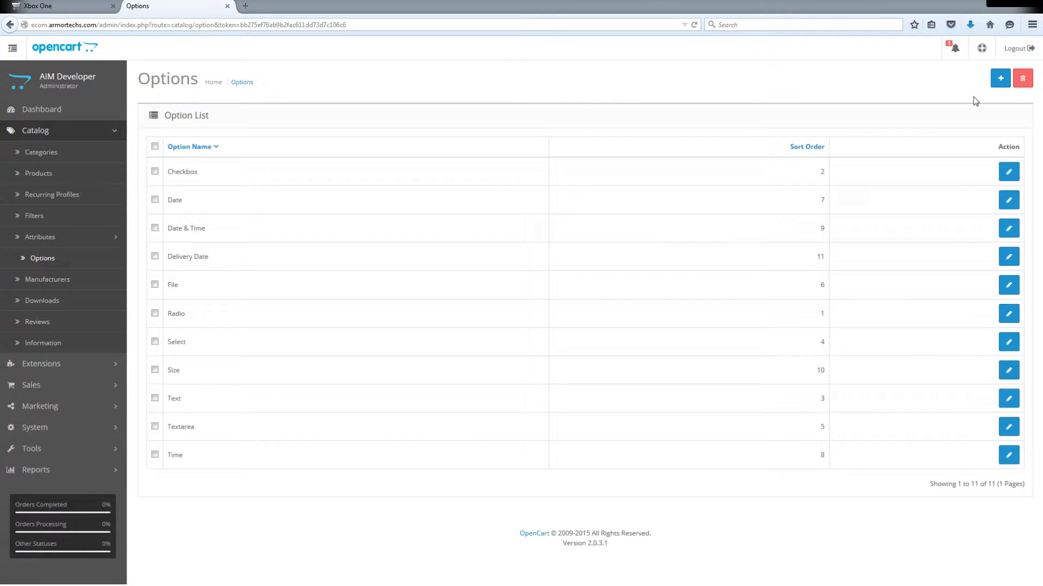
left_click(998, 80)
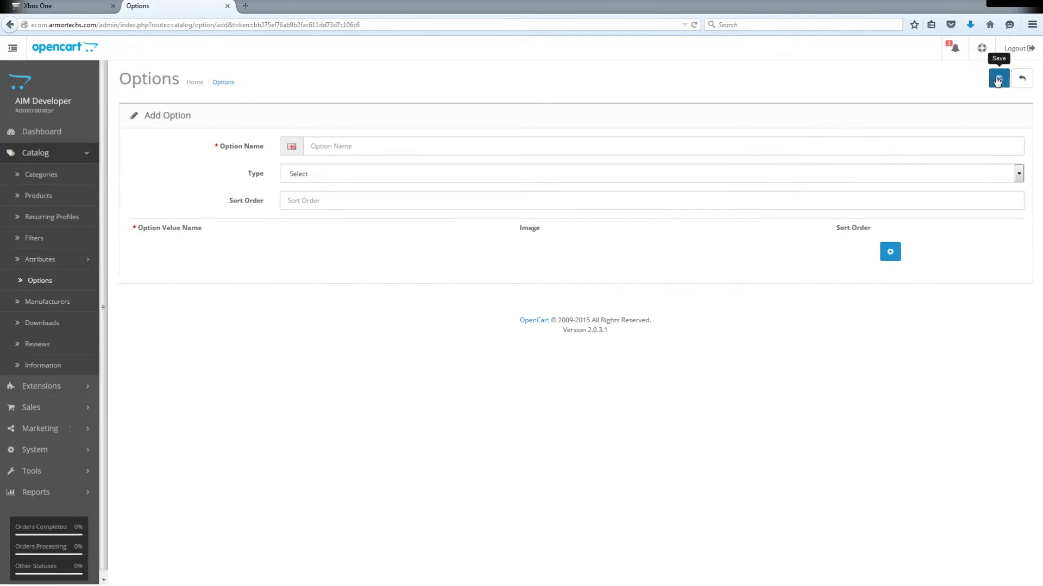
left_click(353, 145)
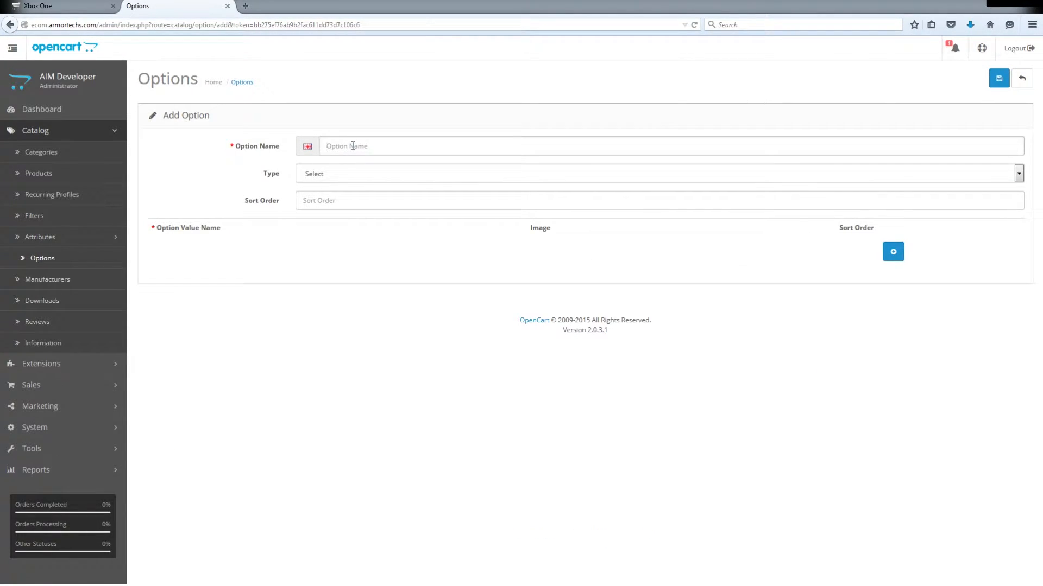
type("Bundled Games")
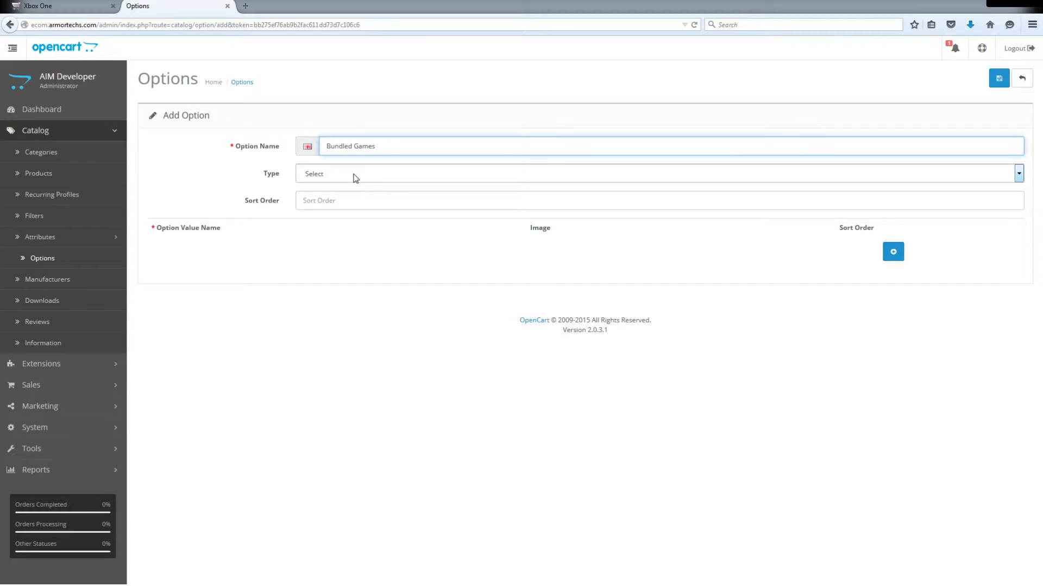
left_click(342, 203)
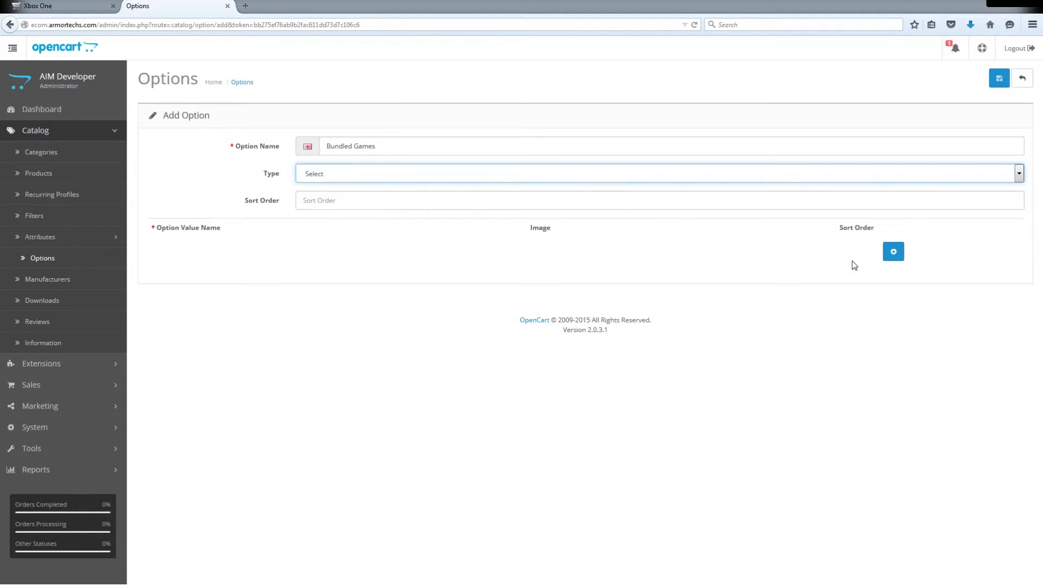
- Add the option values "No Games Included" and "1 Games Included" to Bundled Games
left_click(893, 253)
left_click(306, 271)
type("No Games Included")
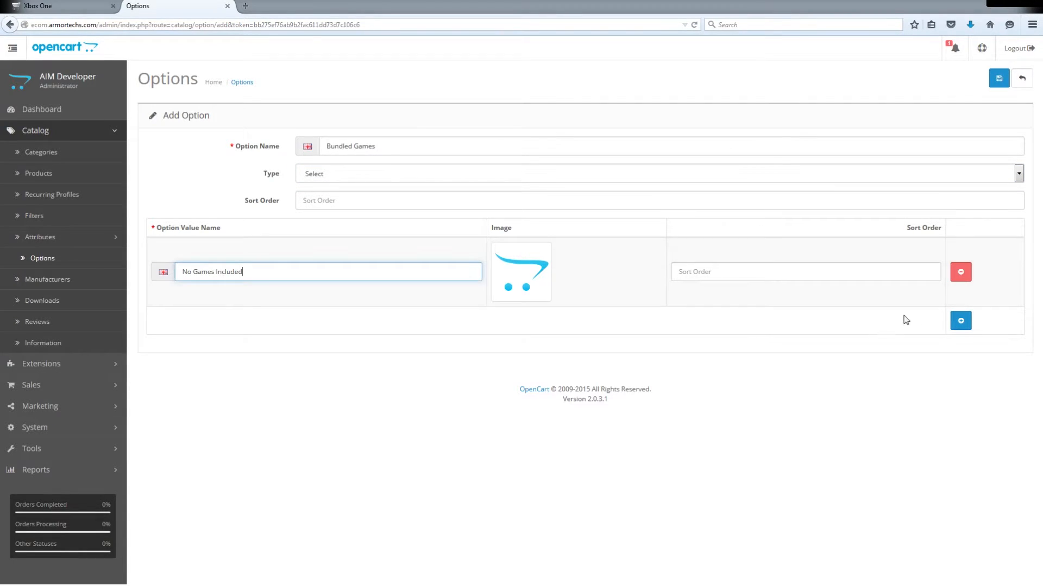
left_click(961, 320)
left_click(305, 341)
type("1 Games Inc")
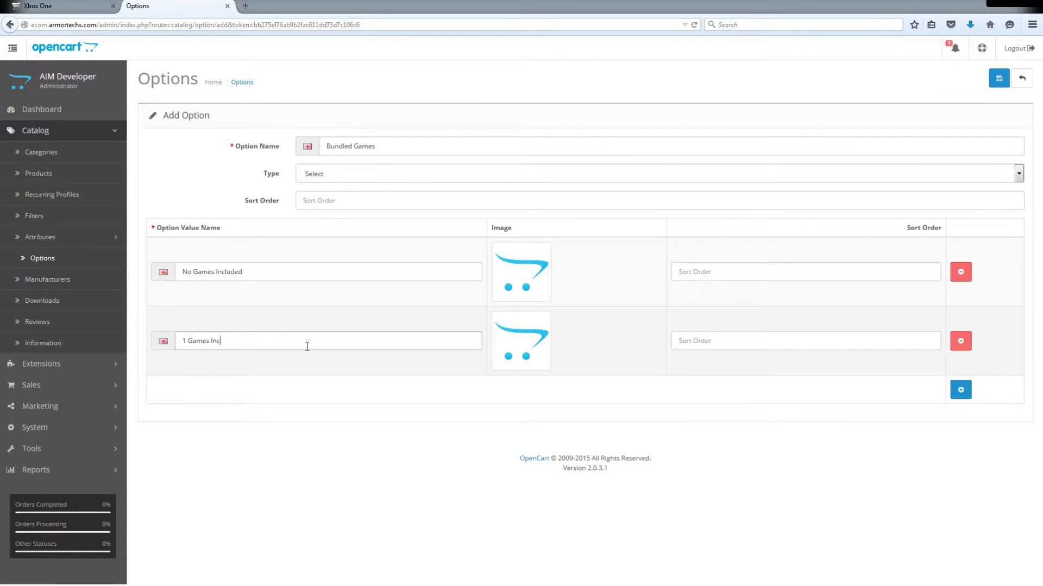
type("luded")
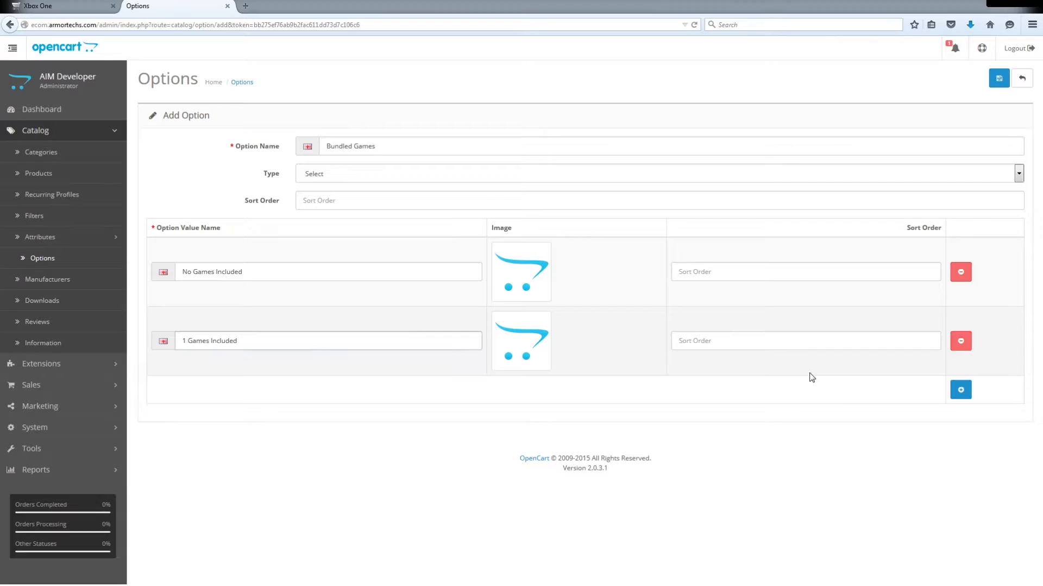
- Add a third option value, "2 Games Included", to Bundled Games and save the option
left_click(961, 389)
left_click(249, 410)
type("2 Games Included")
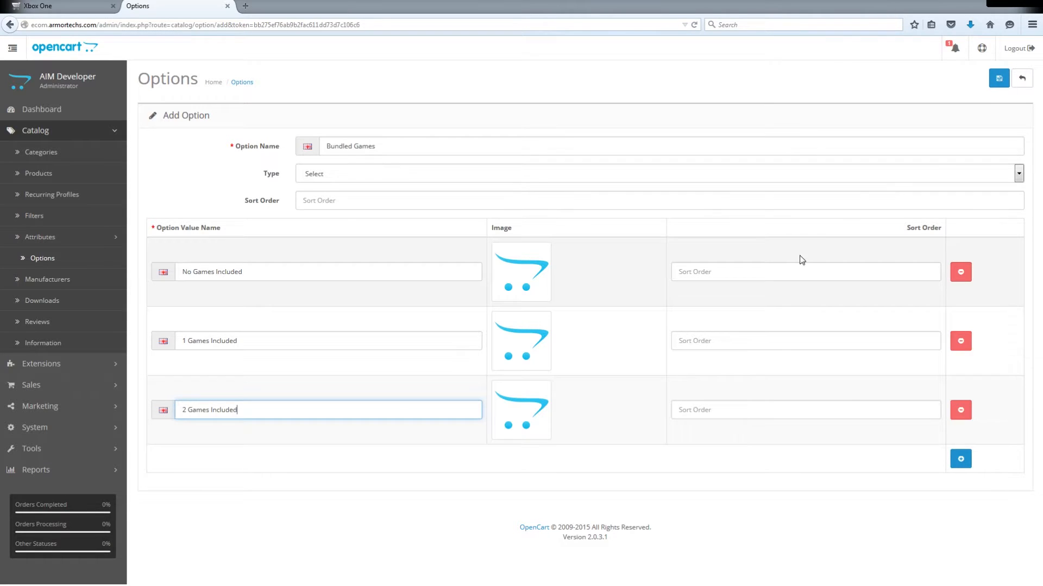
left_click(998, 78)
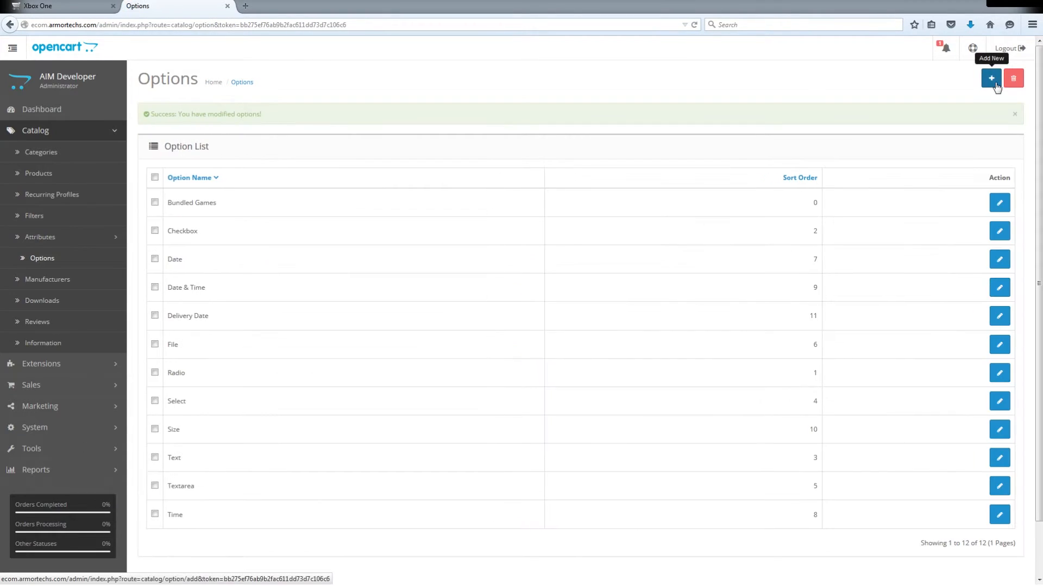
- Open the Xbox One product for editing and add the Bundled Games option to it
left_click(64, 174)
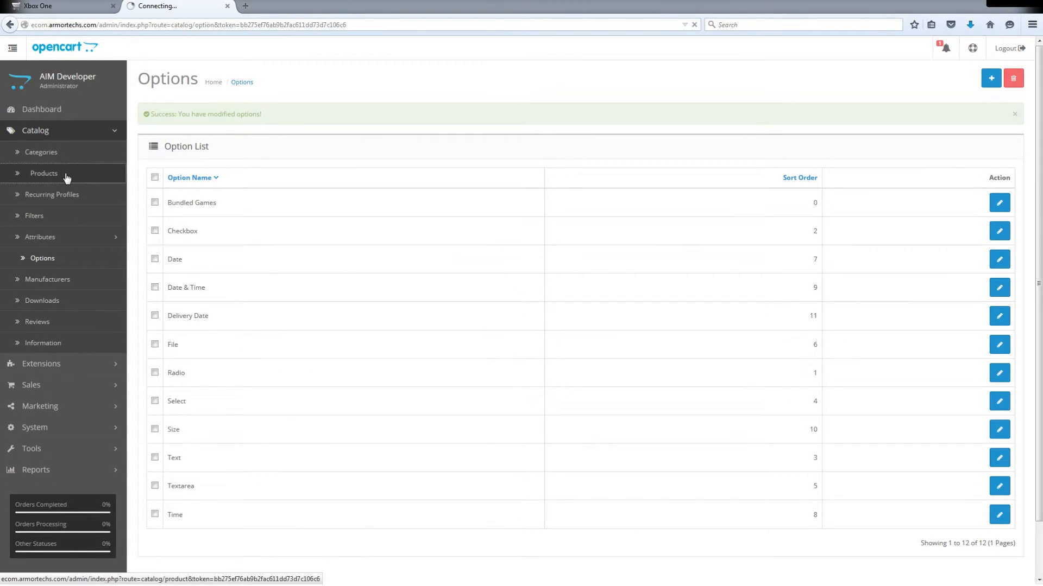
scroll(375, 259, "down", 10)
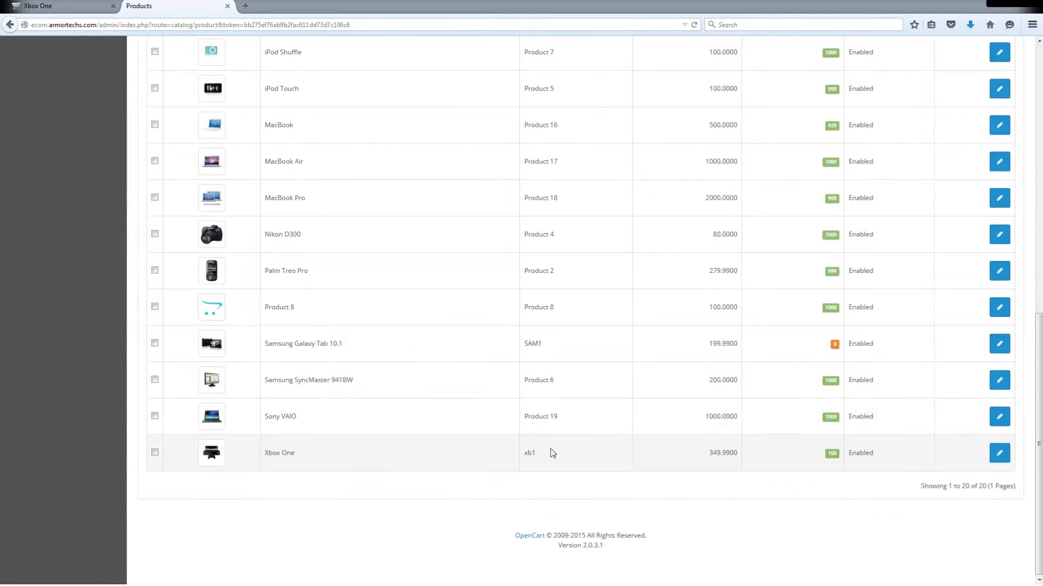
left_click(999, 453)
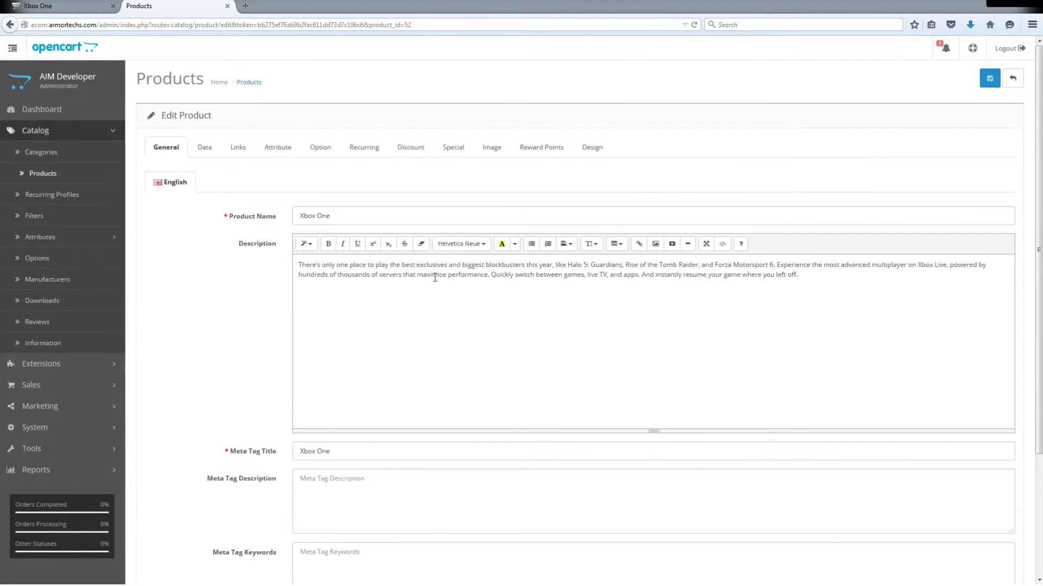
left_click(331, 158)
left_click(231, 177)
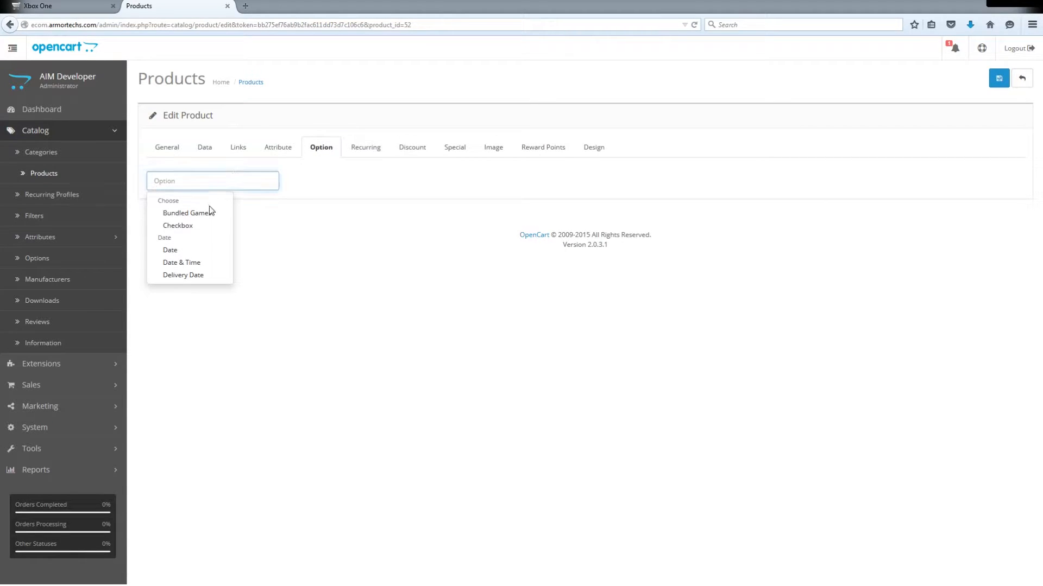
left_click(209, 216)
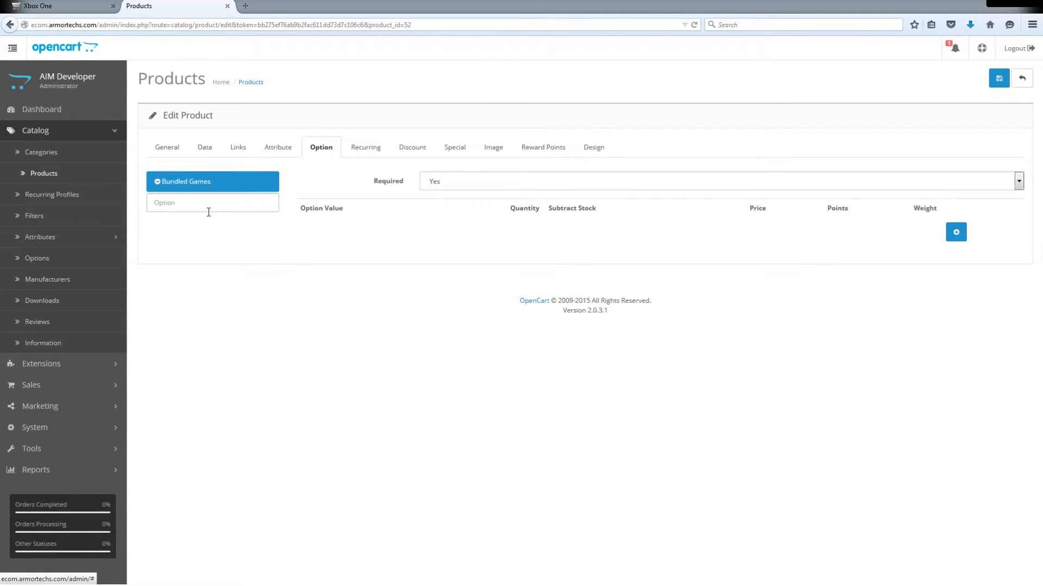
- Add three Bundled Games values to the product: No Games Included, 1 Games Included and 2 Games Included
left_click(956, 232)
left_click(367, 241)
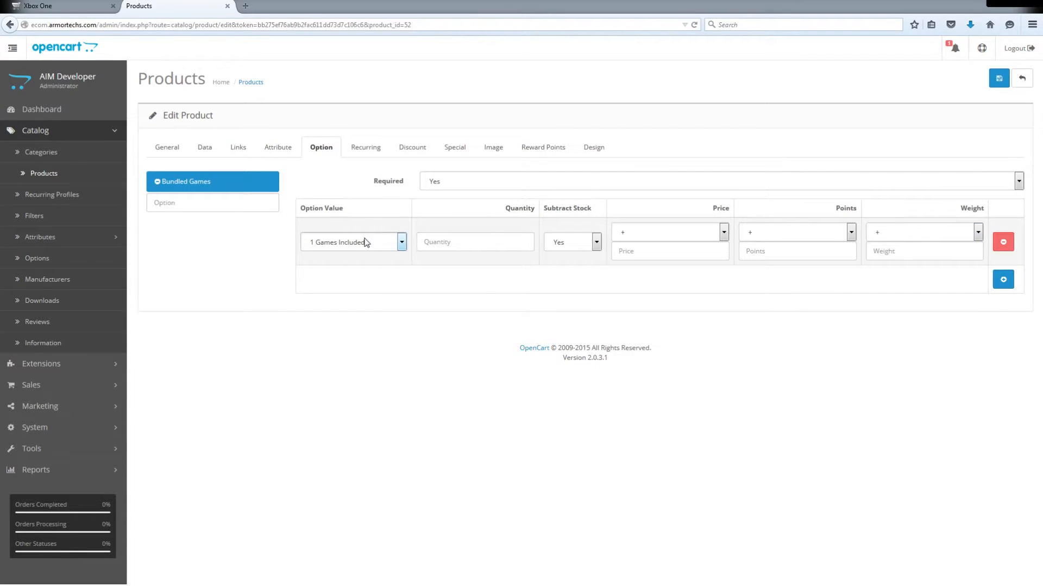
left_click(358, 279)
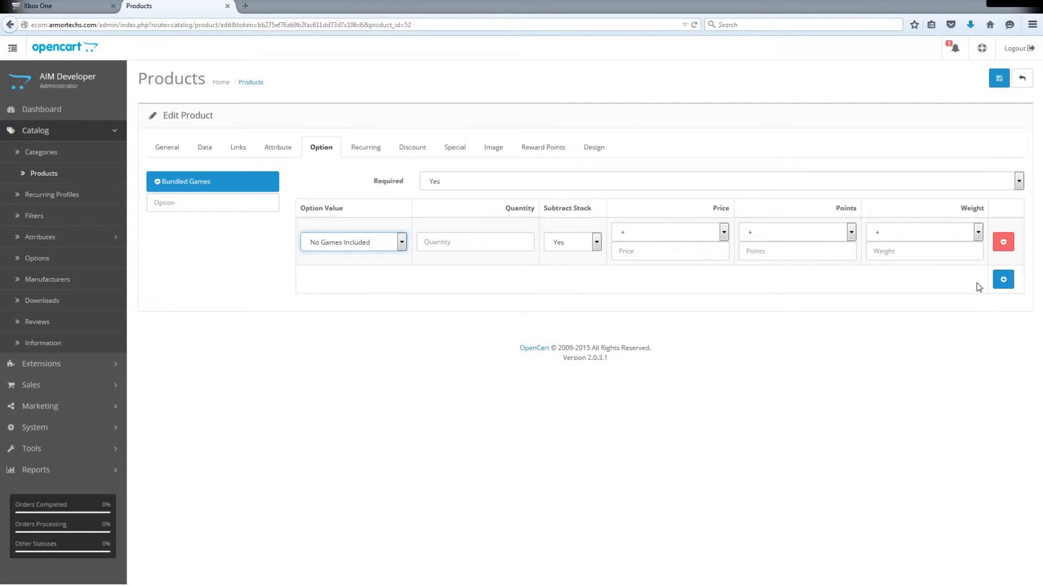
left_click(1000, 282)
left_click(1003, 327)
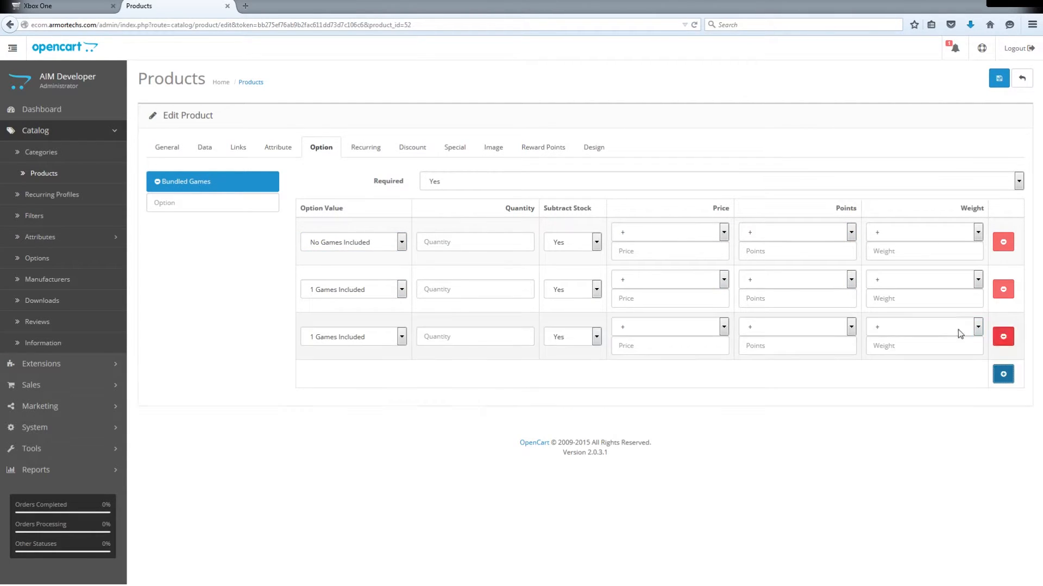
left_click(378, 342)
left_click(359, 368)
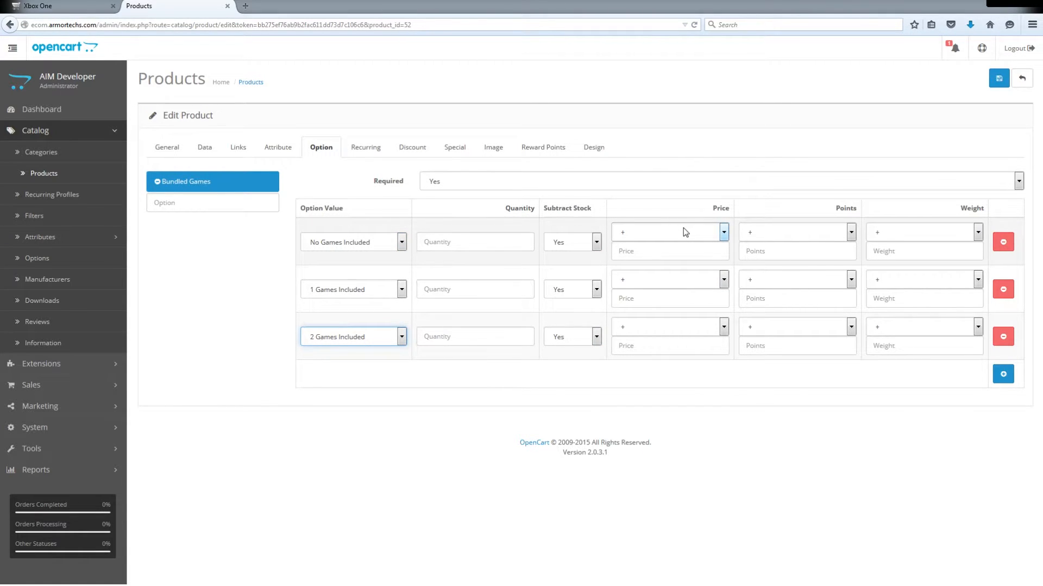
- Set the quantity to 200 for both the 1 Games Included and 2 Games Included values
left_click(475, 290)
type("200")
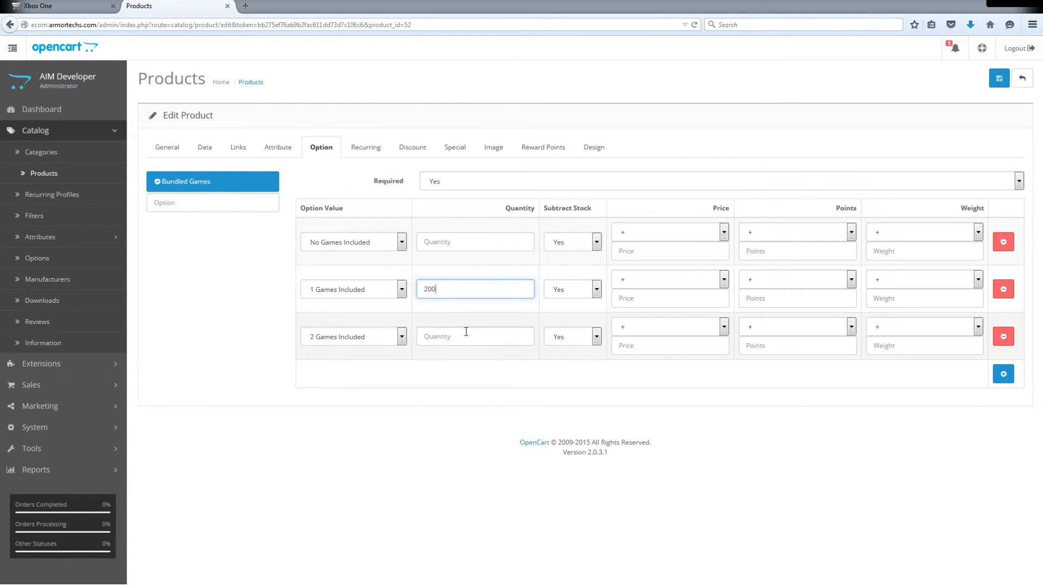
left_click(464, 334)
type("2")
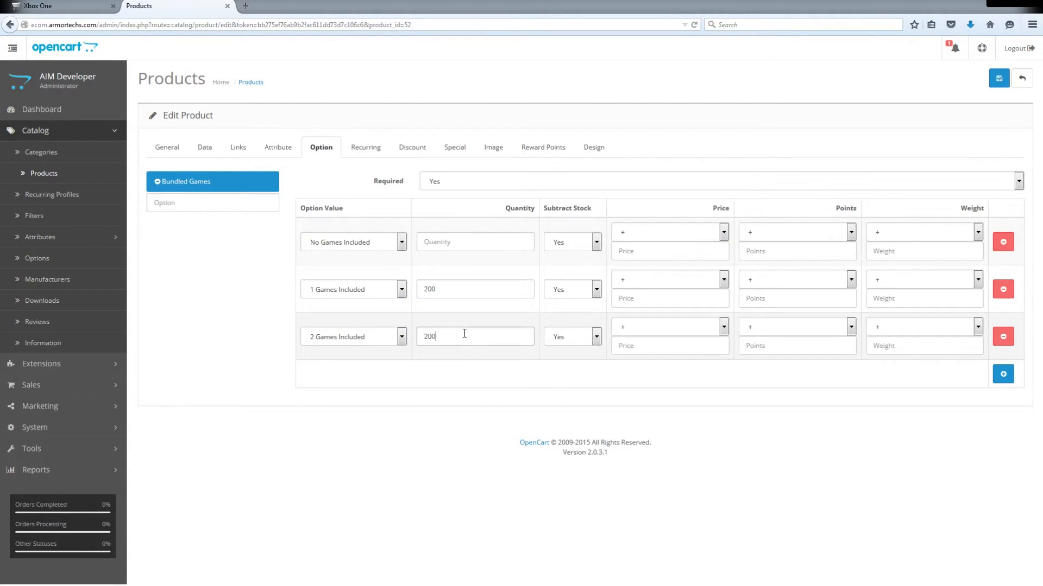
type("00")
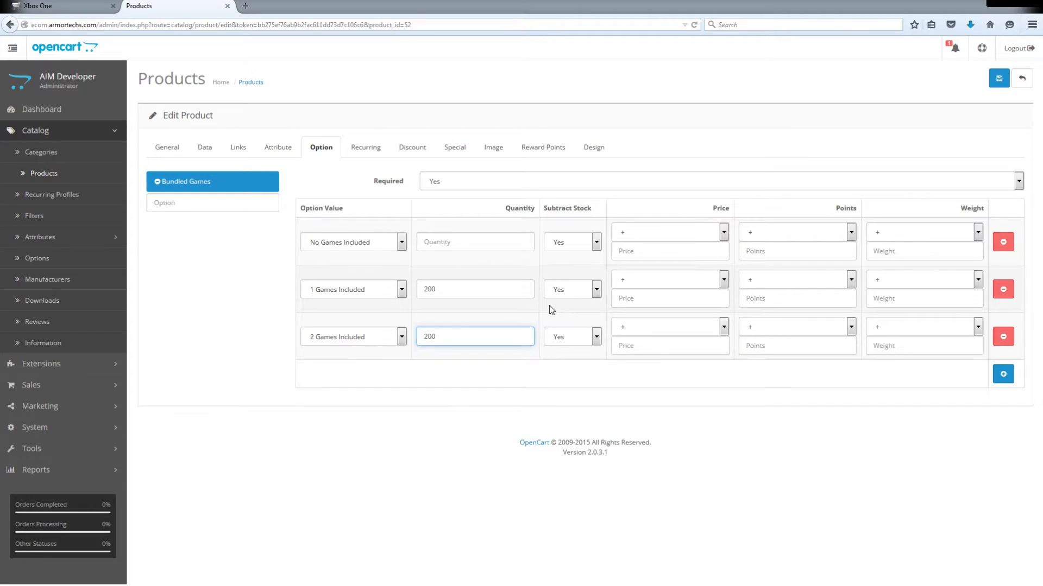
- Set the added price to 50.00 for 1 Games Included and 90.00 for 2 Games Included, and save the product
left_click(653, 278)
left_click(650, 298)
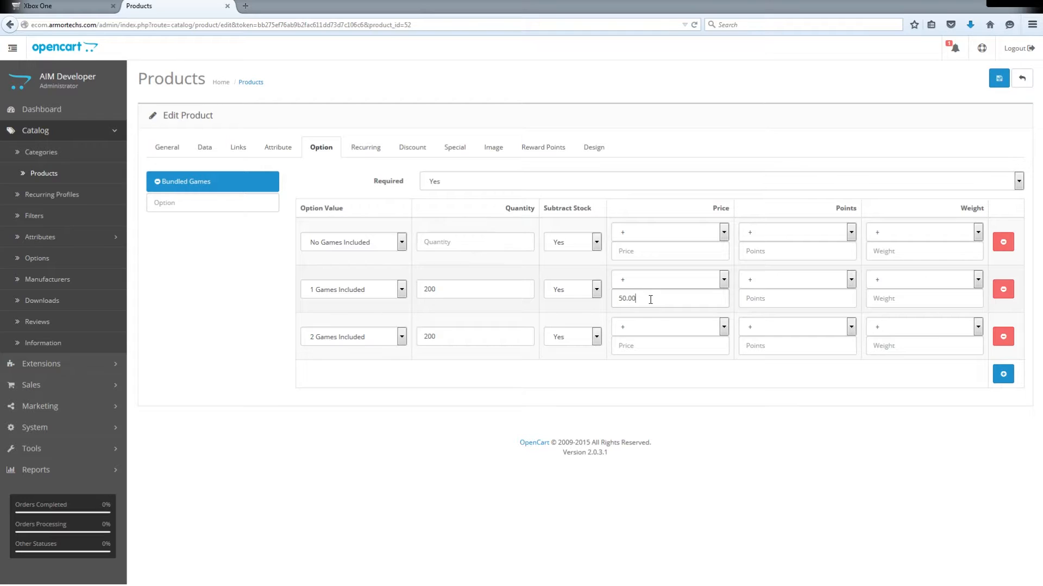
left_click(665, 348)
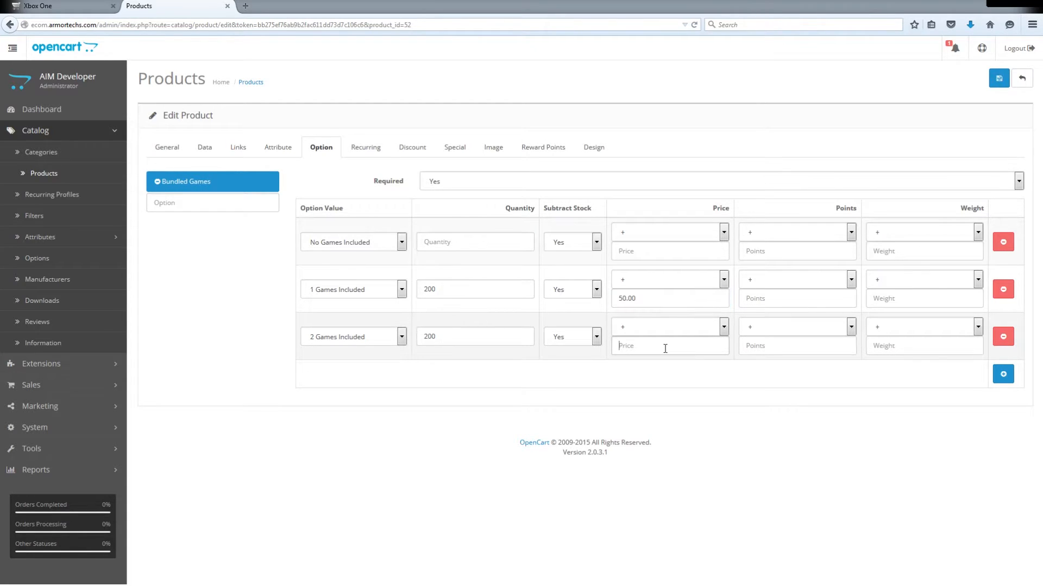
type("90")
left_click(999, 78)
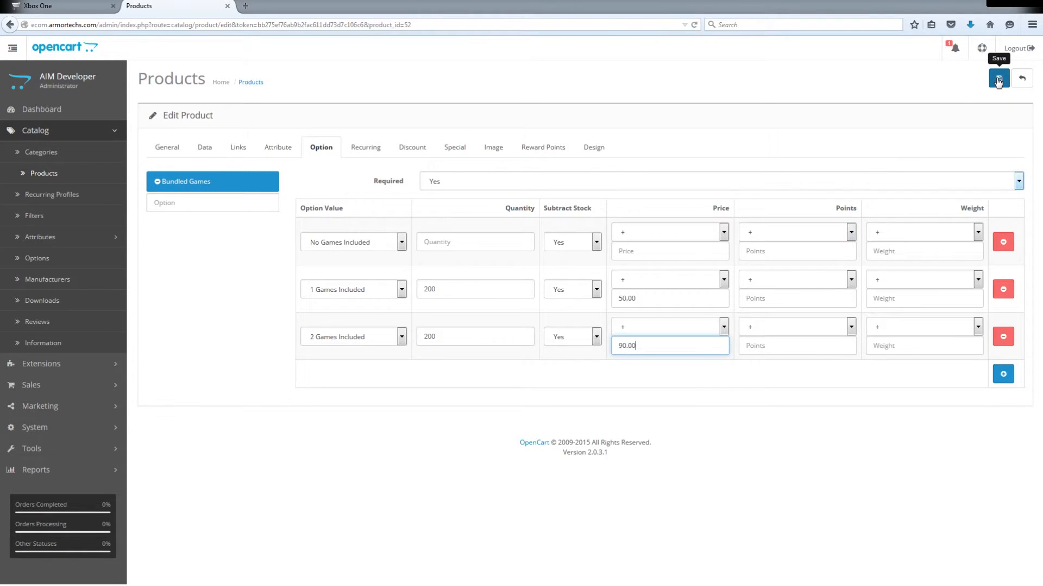
- Reload the storefront's Xbox One page and choose 1 Games Included as the Bundled Games option
left_click(38, 6)
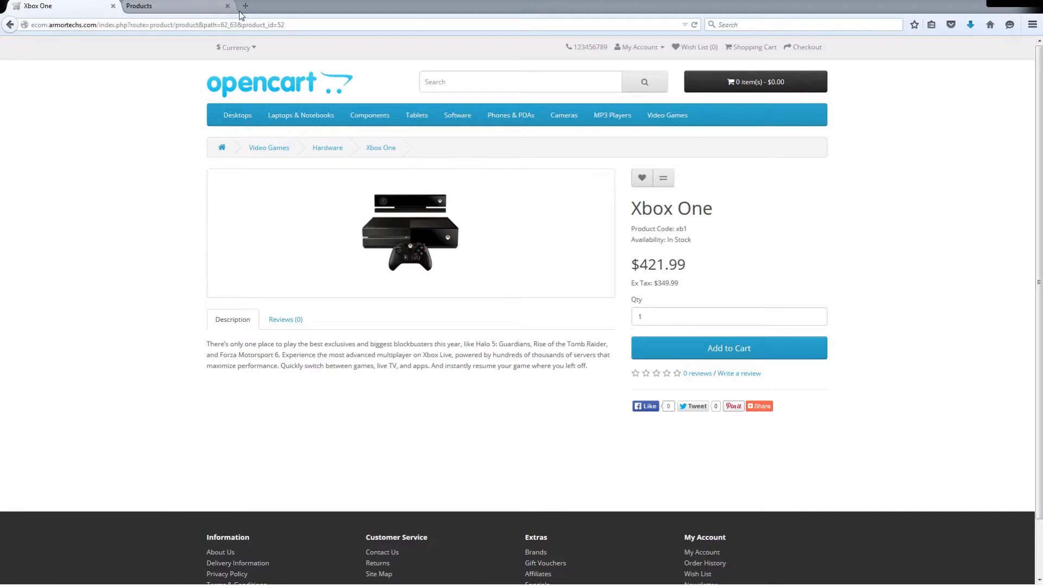
left_click(694, 24)
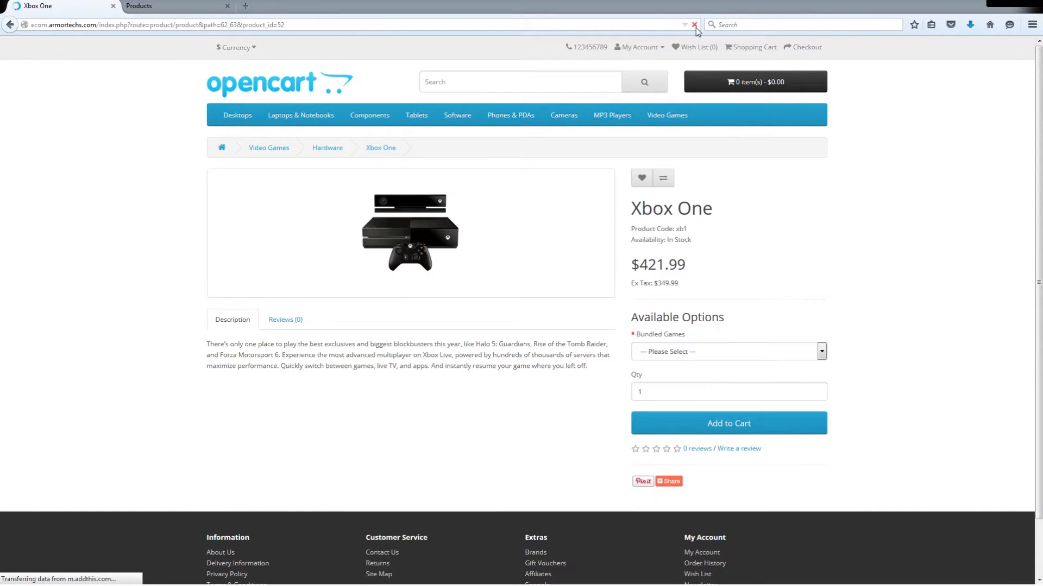
left_click(724, 349)
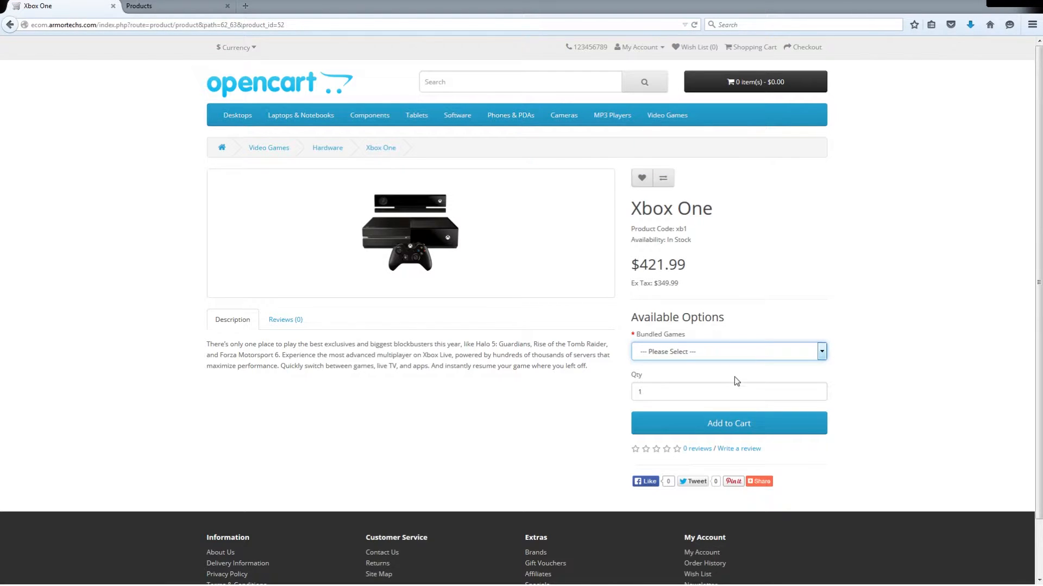
key("Down")
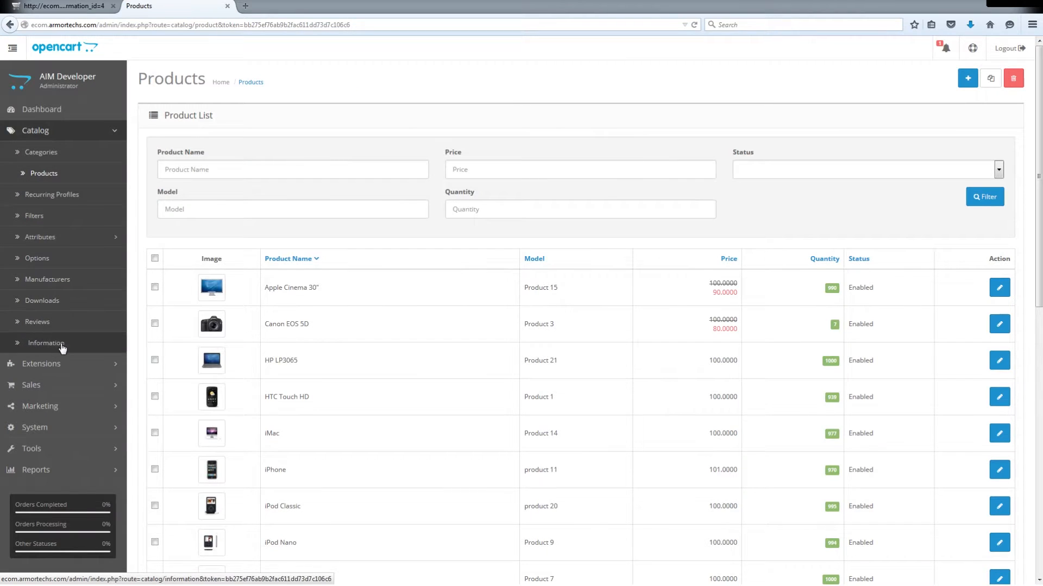
- Open the About Us information page for editing and replace its description with the copied text about the techs at Armor Technologies
left_click(63, 347)
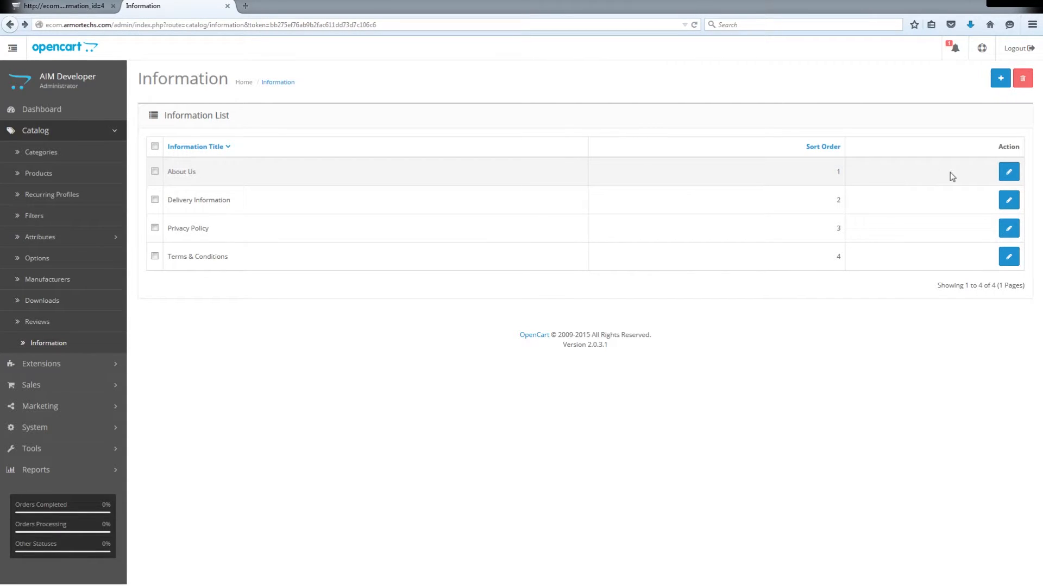
left_click(1009, 172)
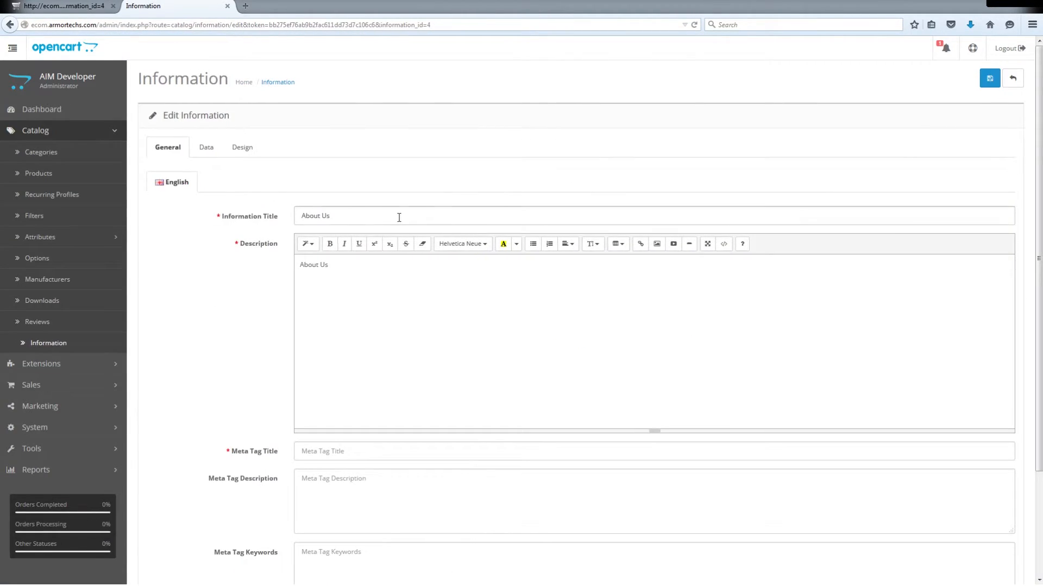
left_click(332, 270)
key("ctrl+a")
type("The techs at Armor Technologies come from a variety of industries and backgrounds to bring you the best service possible. A mix of electronic techicians, engineers, systems administrators, graphic designers, and programmers give Armor Technologies Tech and Repair Shop the skills and experience needed to get the job done.")
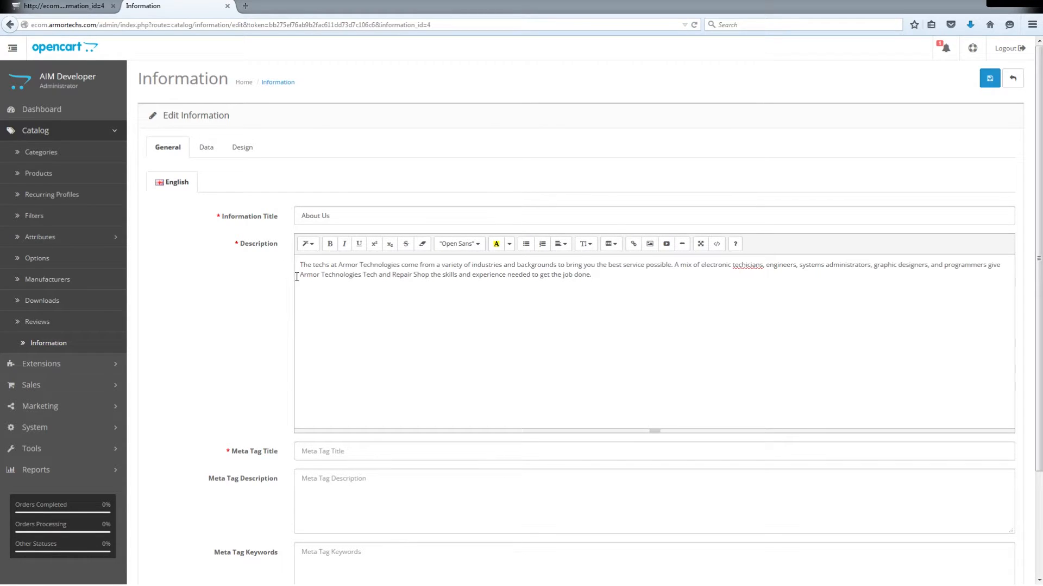
- Fill in the required meta tag title for the About Us page and save the page
scroll(293, 283, "down", 3)
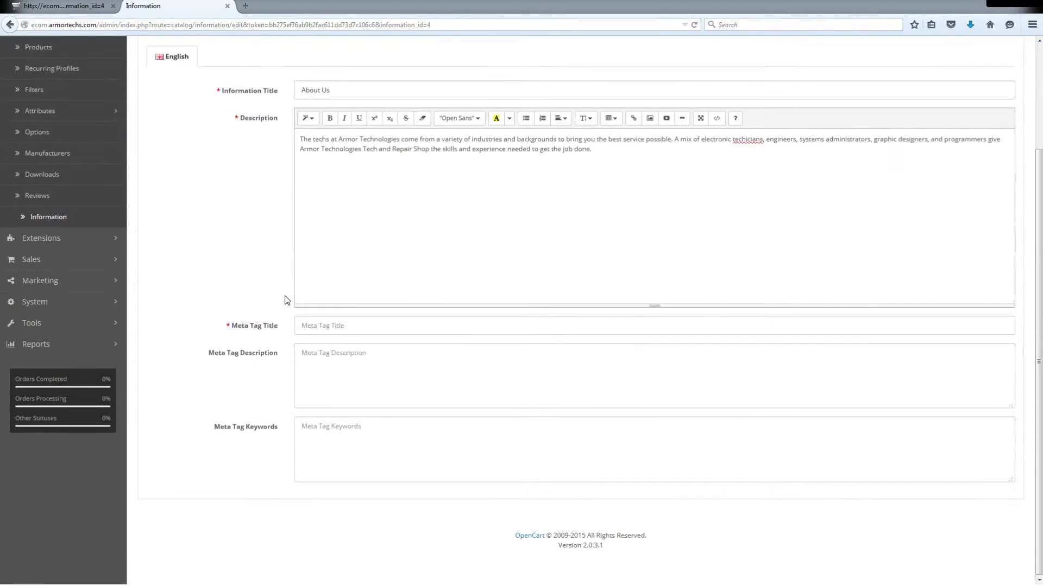
left_click(333, 90)
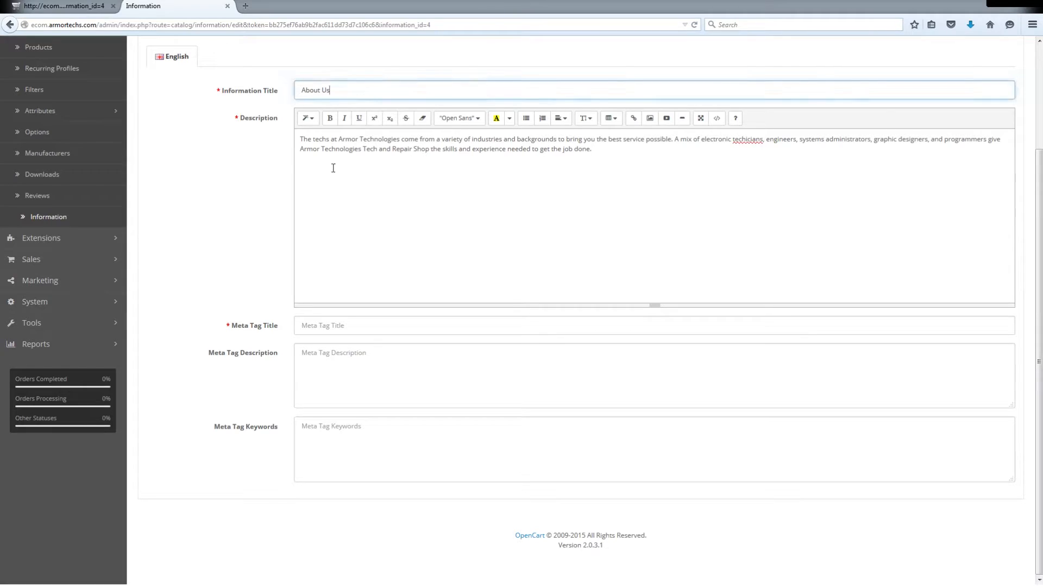
left_click(332, 168)
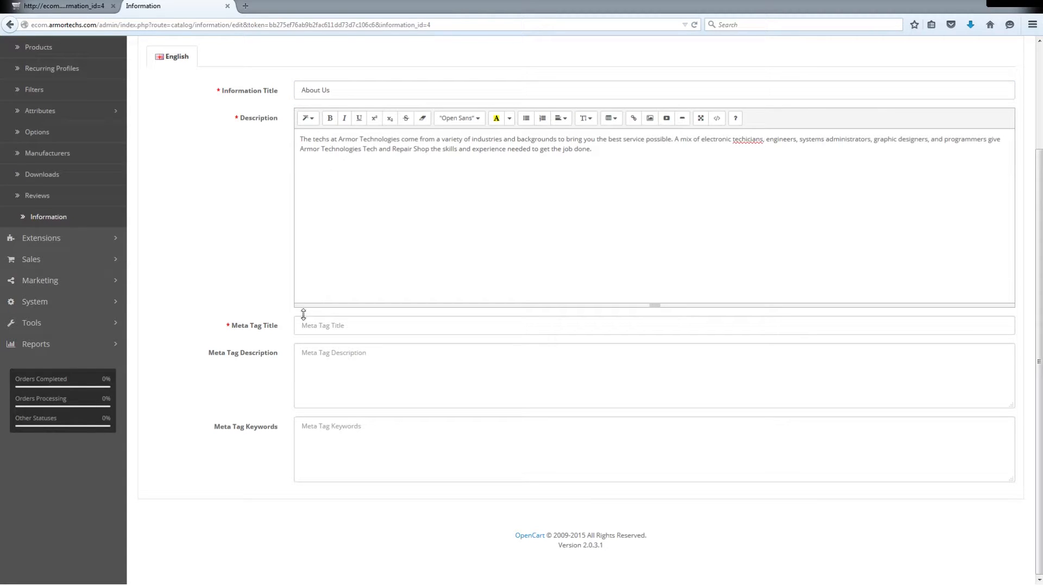
left_click(313, 329)
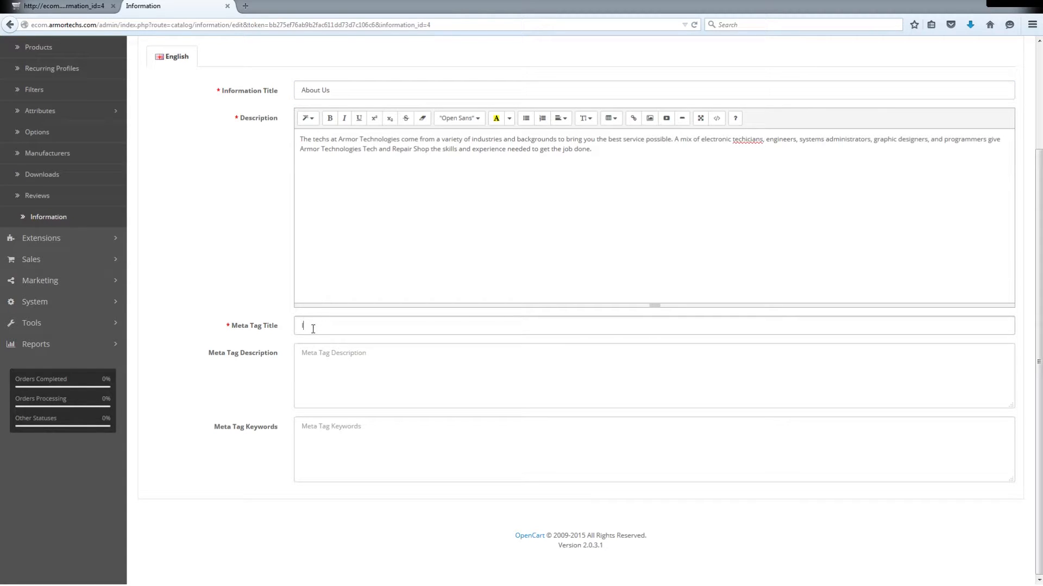
type("About Us")
scroll(313, 329, "up", 3)
left_click(989, 79)
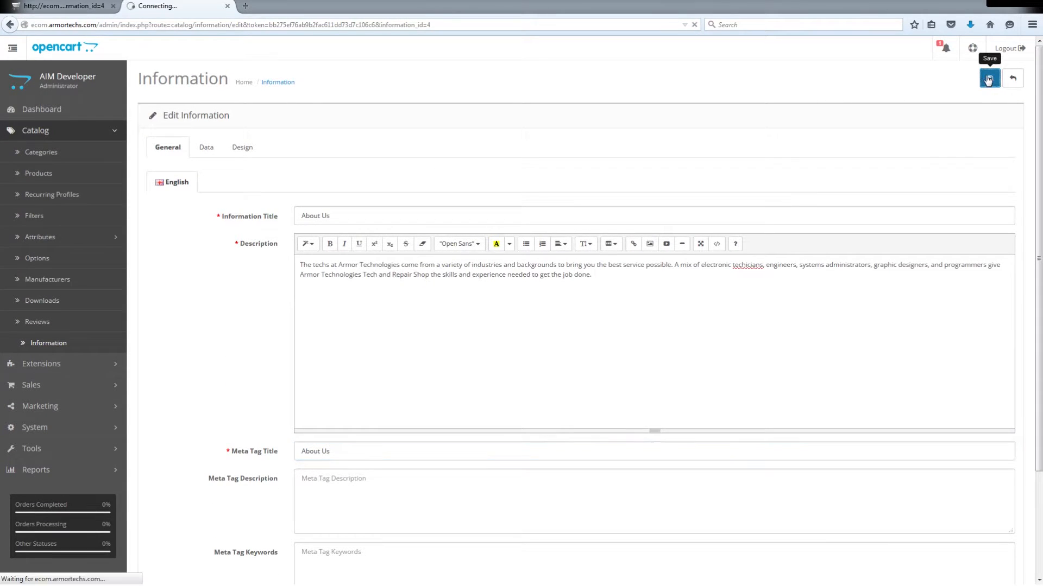
- Switch to the storefront home page and open About Us from the footer's Information links
left_click(78, 3)
scroll(116, 270, "down", 5)
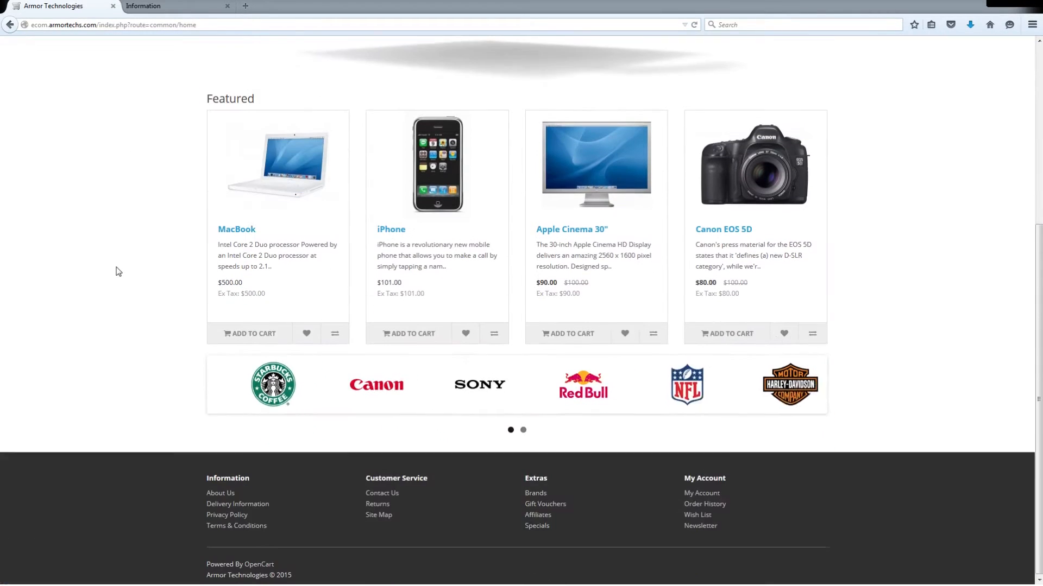
left_click(230, 494)
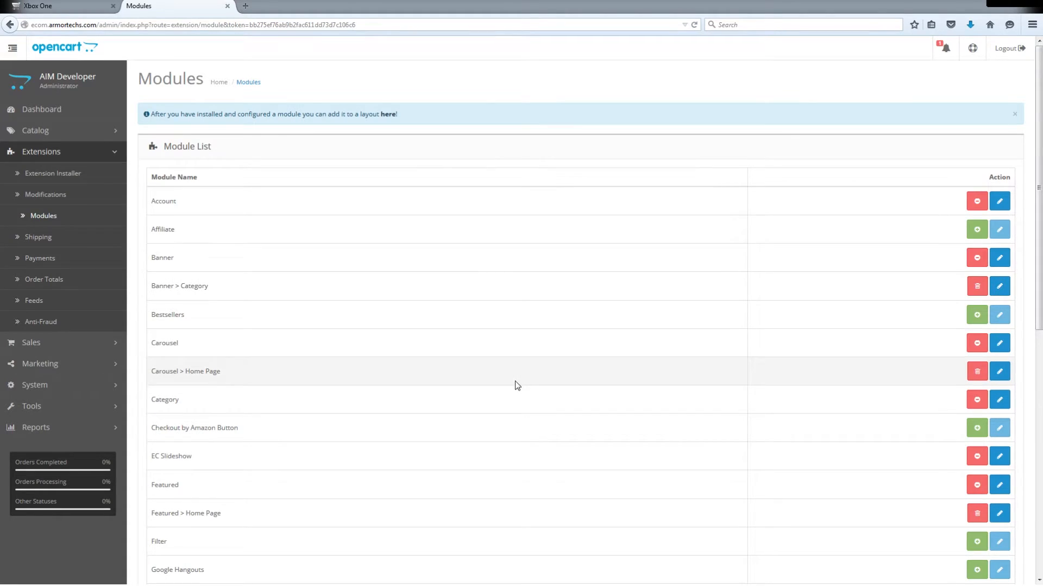
- View the slideshow on the storefront's home page, then return to the administration and look through the module list
left_click(64, 5)
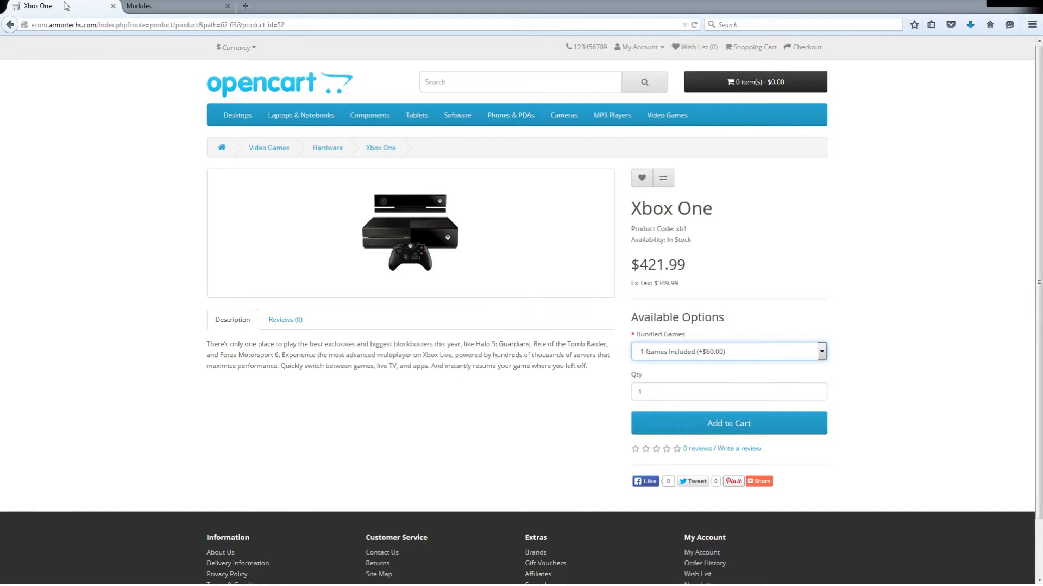
left_click(242, 80)
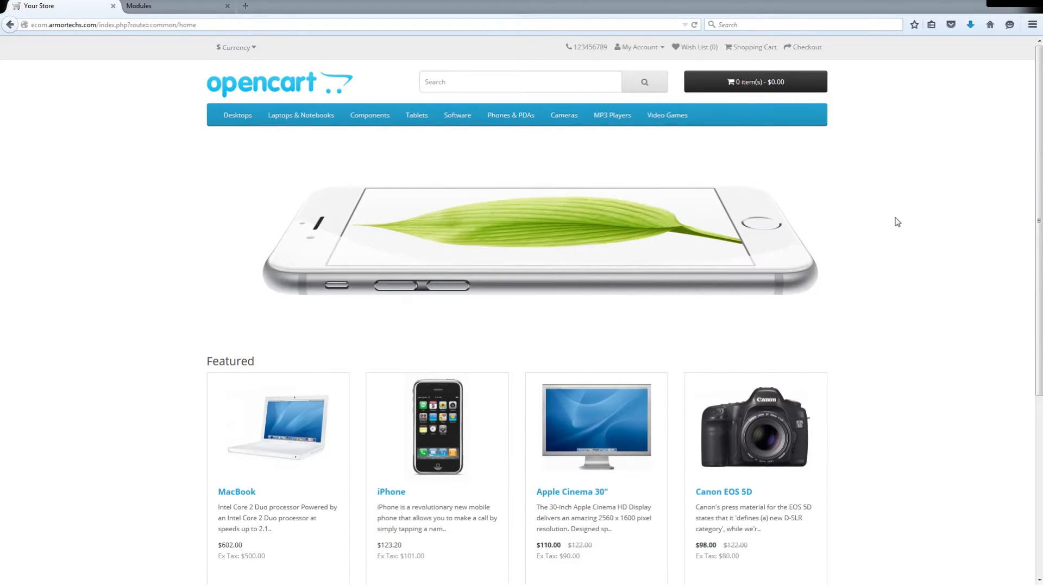
left_click(167, 4)
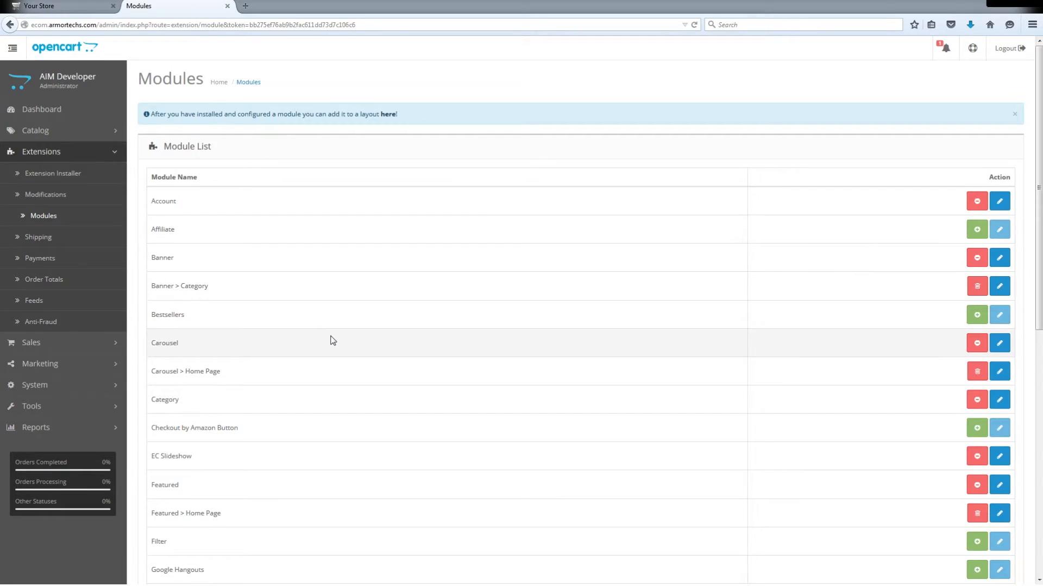
scroll(331, 341, "down", 5)
scroll(333, 341, "up", 3)
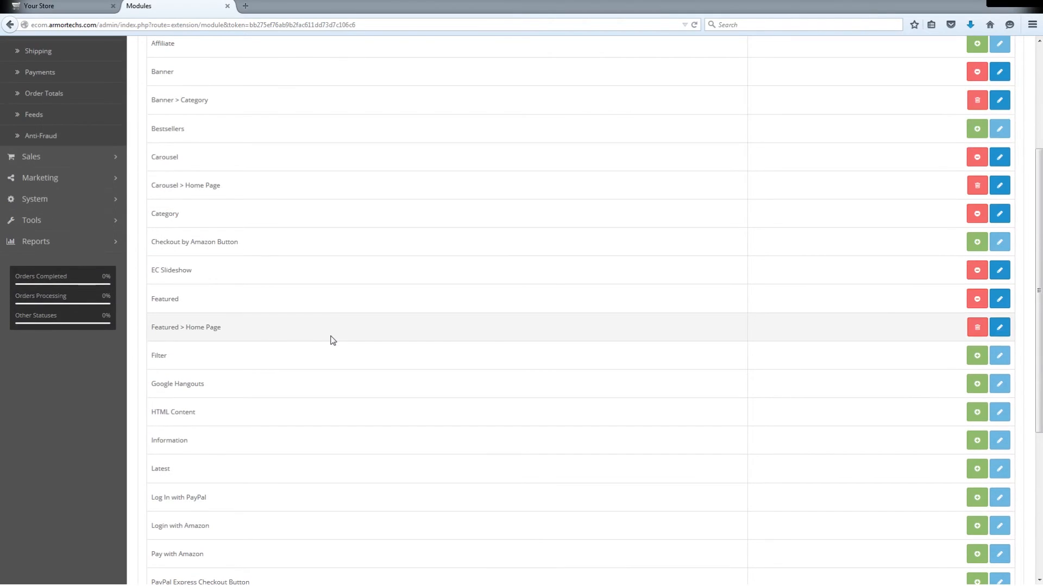
- Open the EC Slideshow module's banner management and edit the Home Page banner
scroll(333, 303, "up", 1)
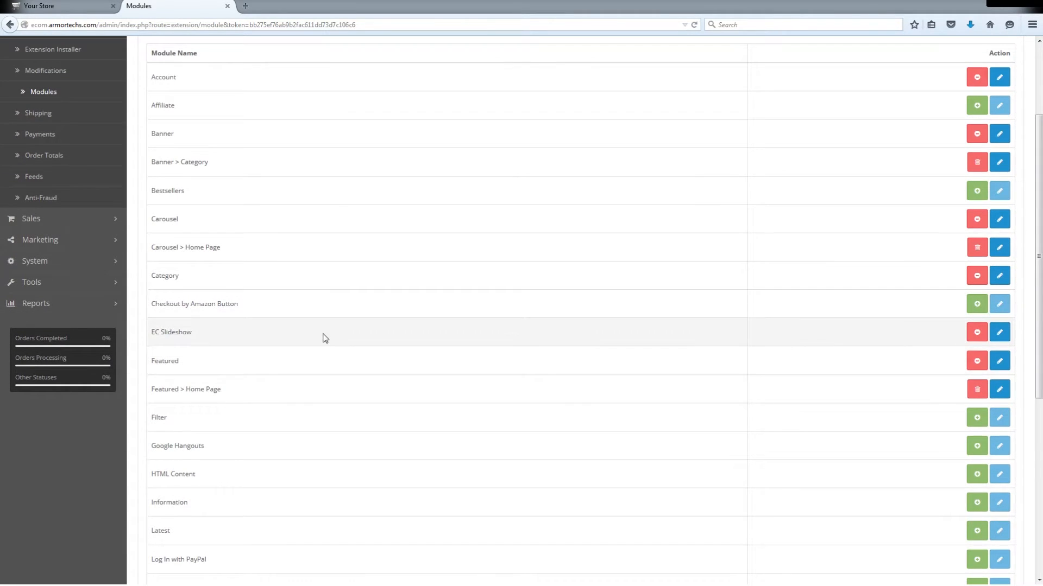
left_click(1000, 333)
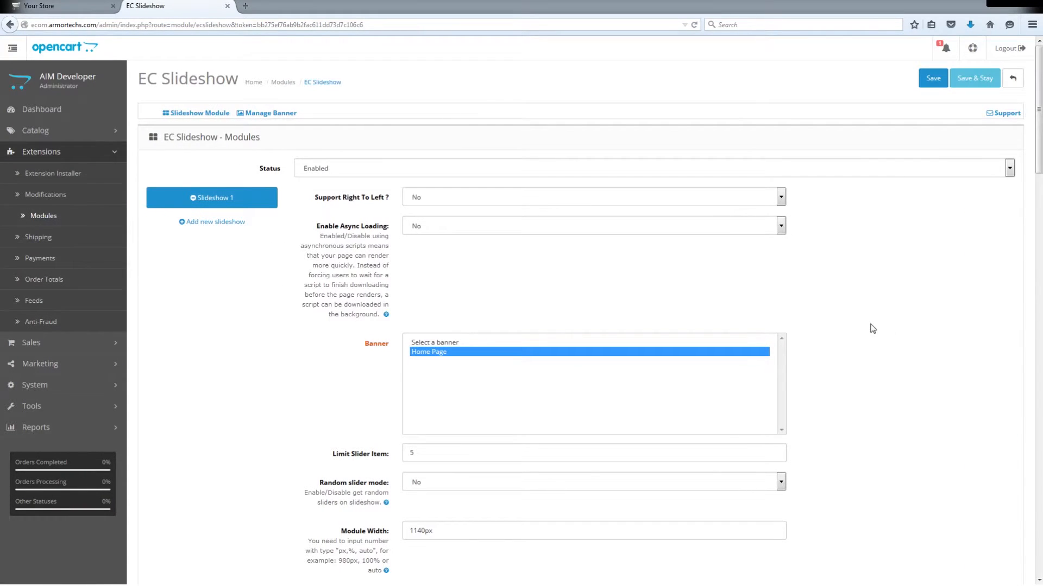
left_click(285, 116)
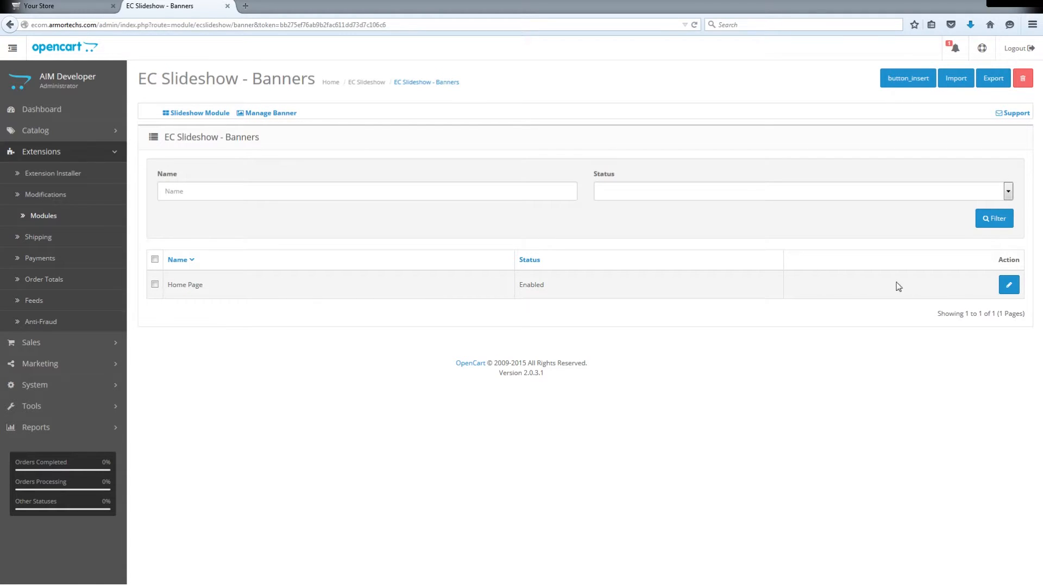
left_click(1008, 285)
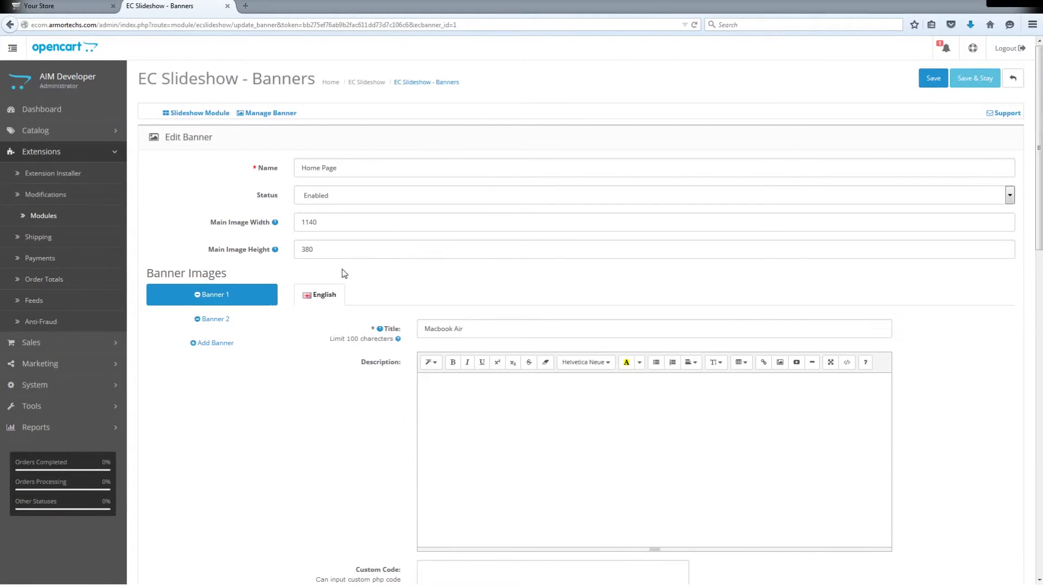
- Add a third banner image entry to the Home Page banner and title it Xbox One
left_click(222, 349)
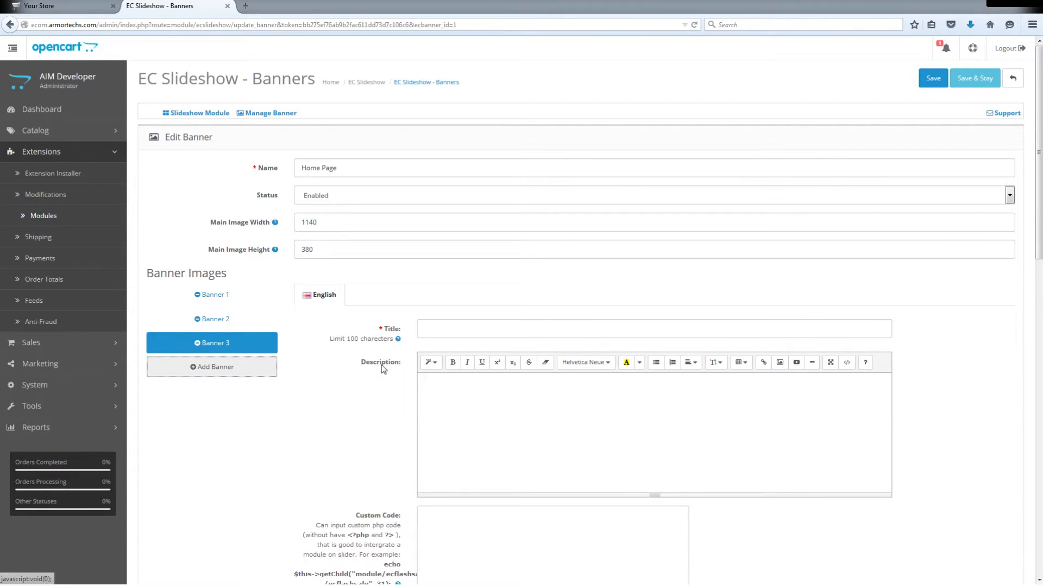
left_click(473, 327)
type("Xbox One")
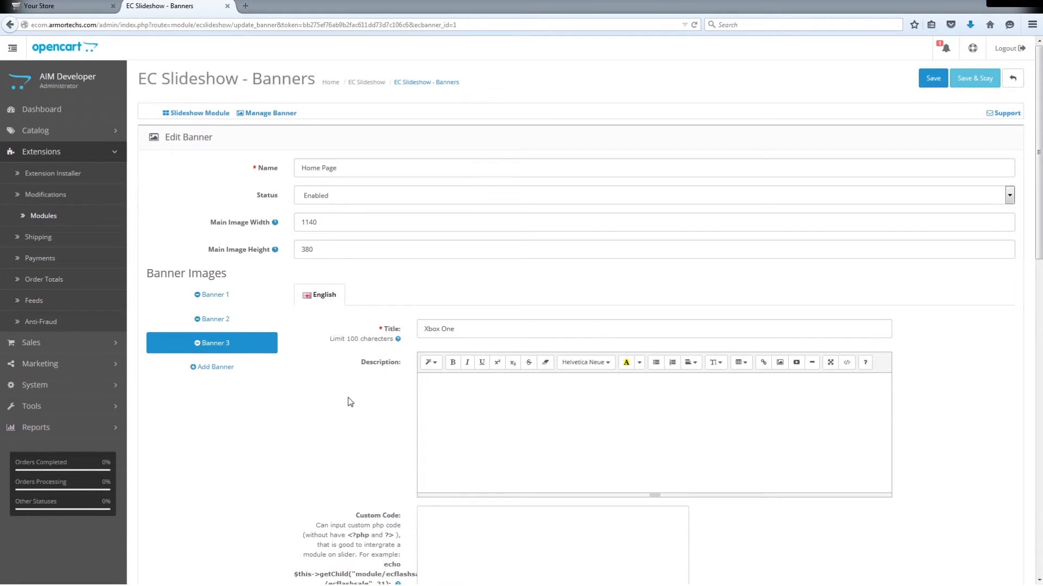
- Upload the xbox one banner PNG to the image manager and set it as the new banner's image
scroll(350, 404, "down", 7)
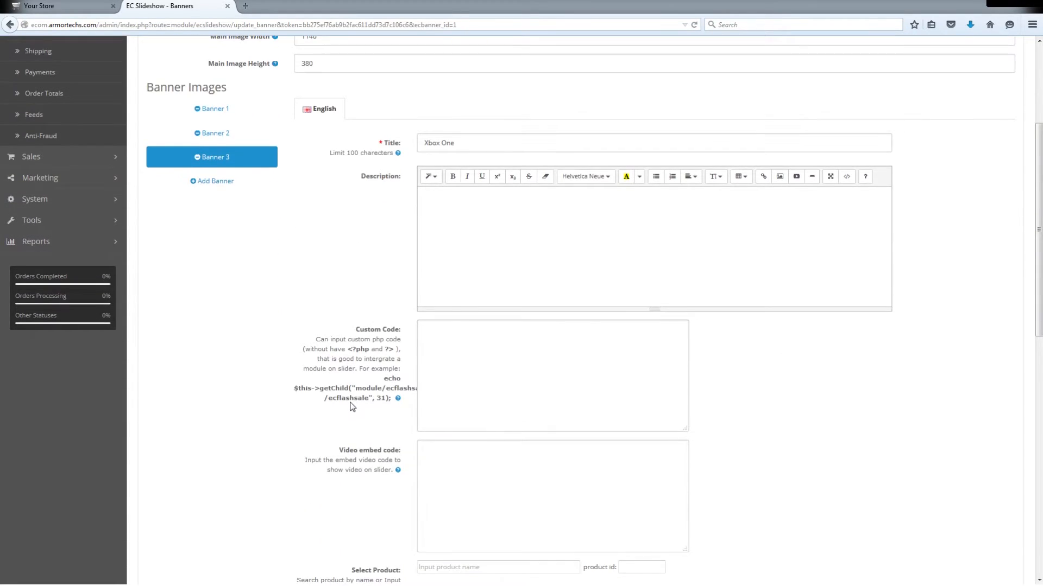
scroll(350, 405, "down", 3)
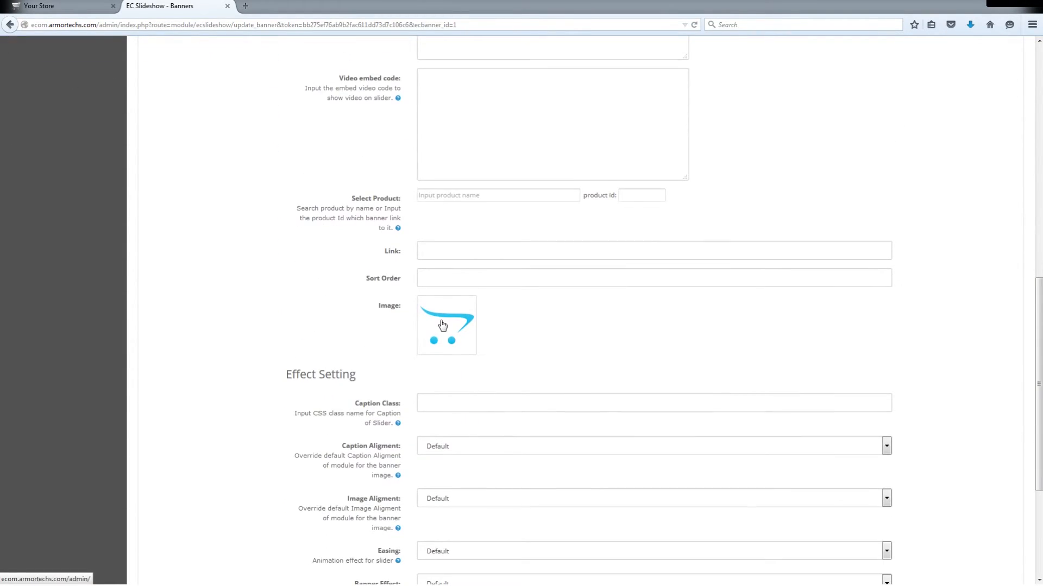
left_click(443, 324)
left_click(500, 324)
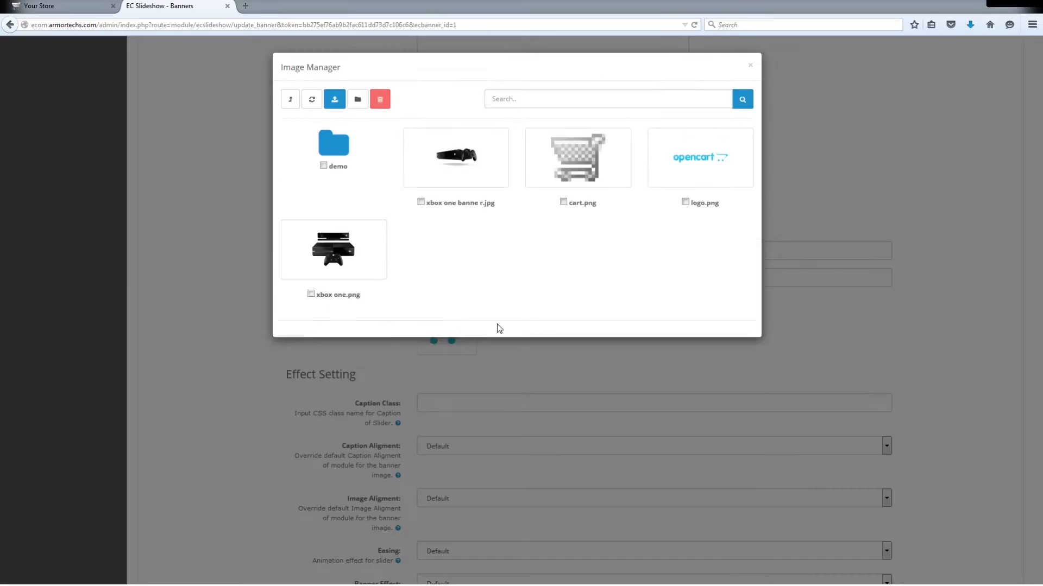
left_click(335, 98)
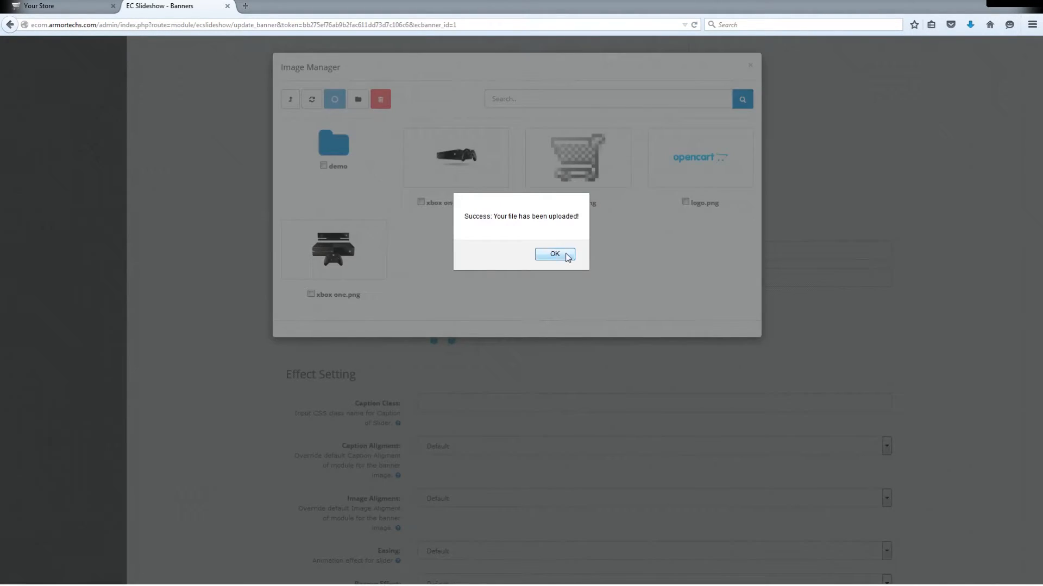
left_click(567, 256)
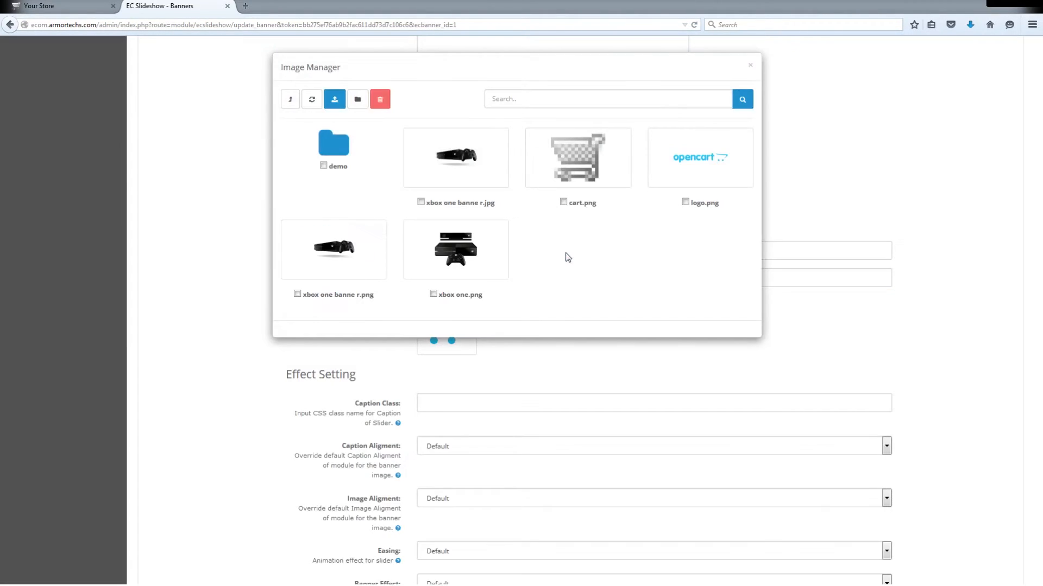
left_click(340, 261)
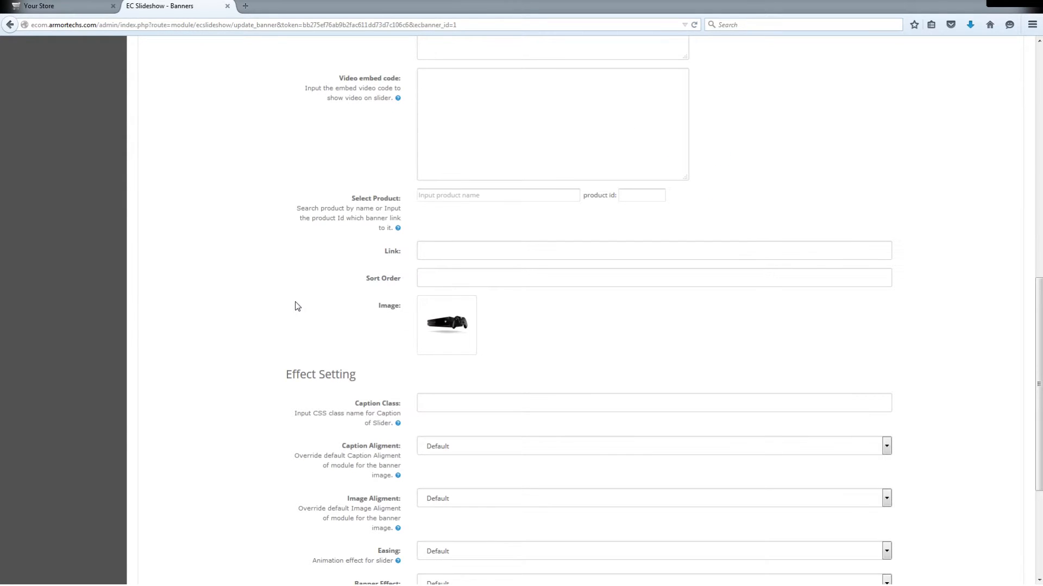
- Link the new banner to the Xbox One product and save the Home Page banner
left_click(450, 255)
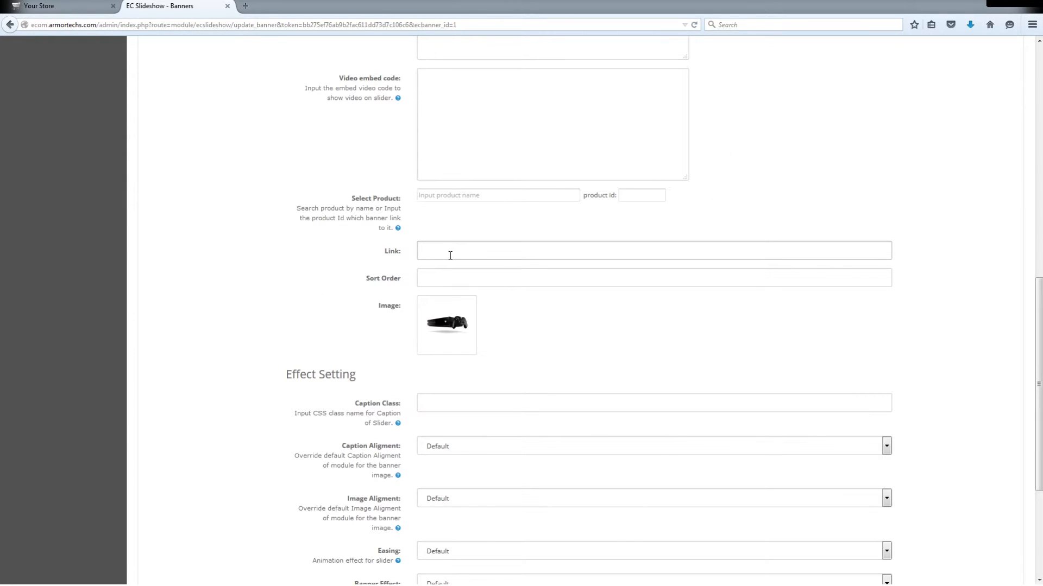
left_click(450, 197)
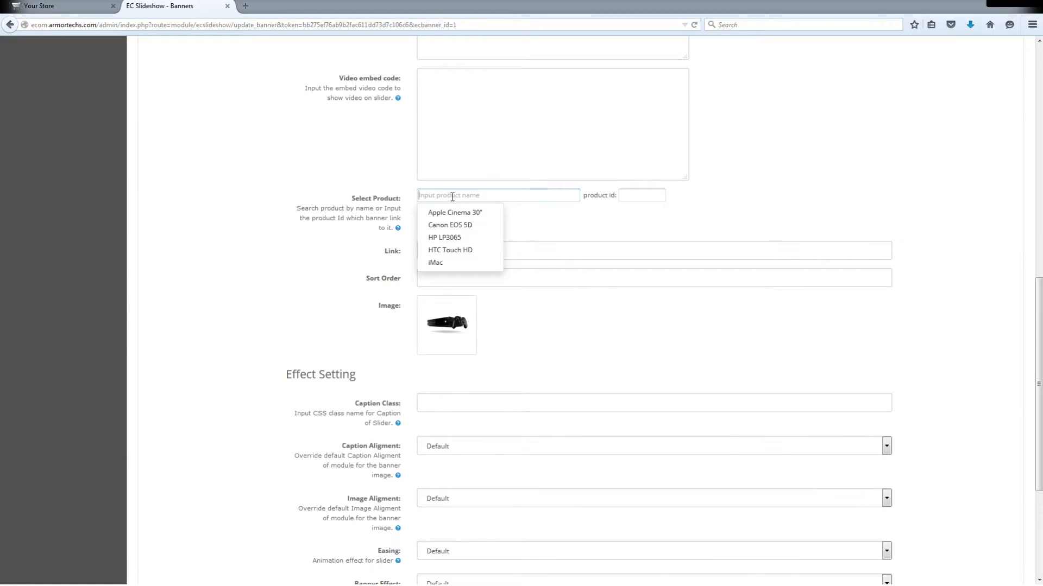
type("Xb")
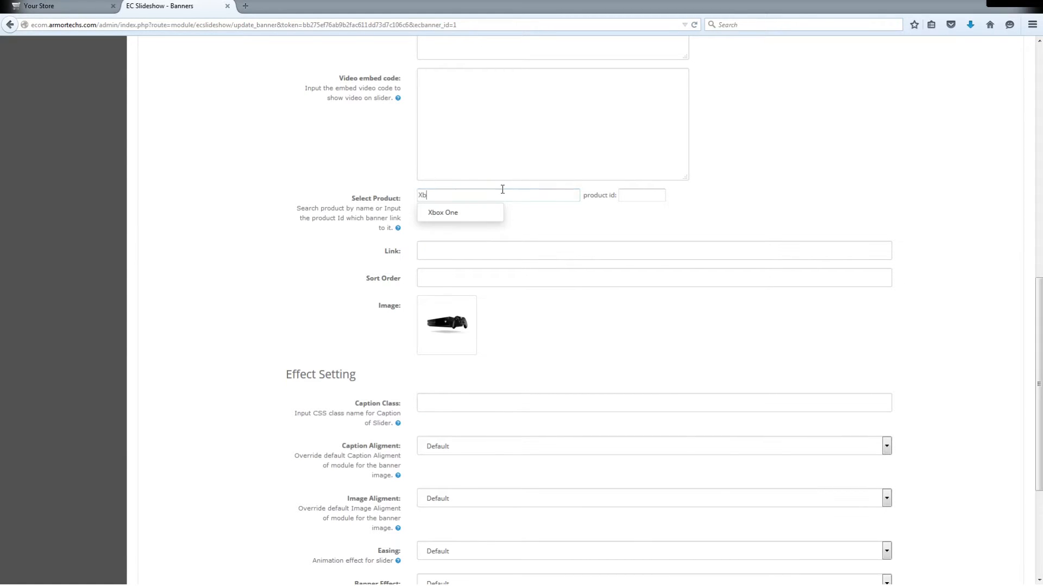
left_click(454, 211)
scroll(281, 378, "down", 4)
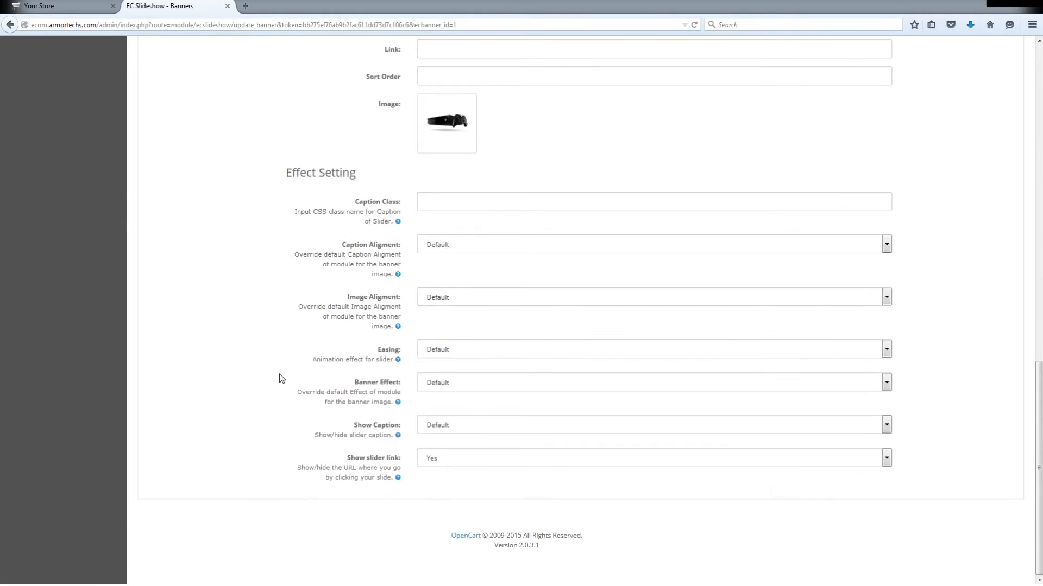
scroll(281, 378, "up", 10)
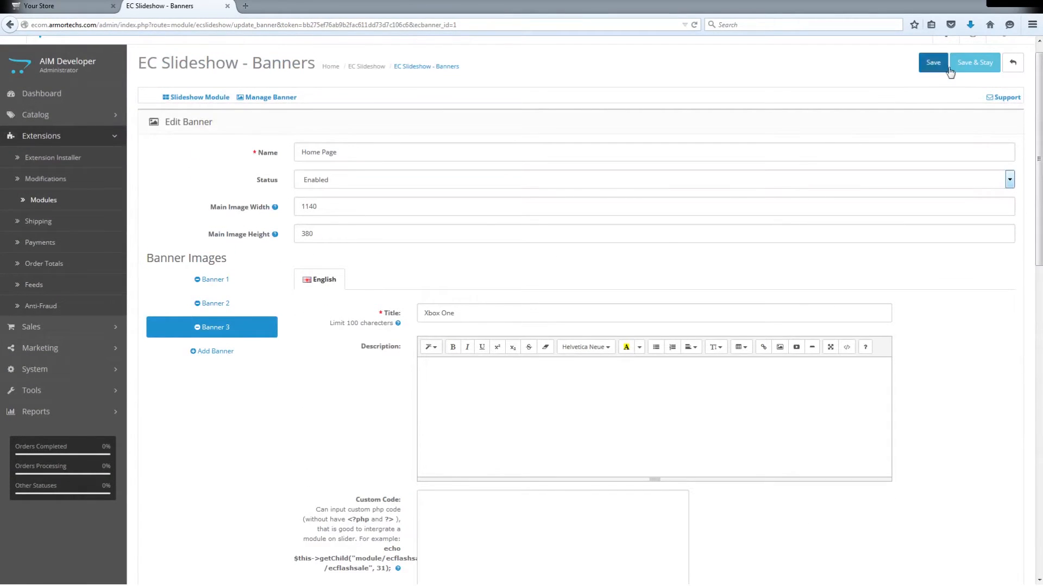
left_click(932, 63)
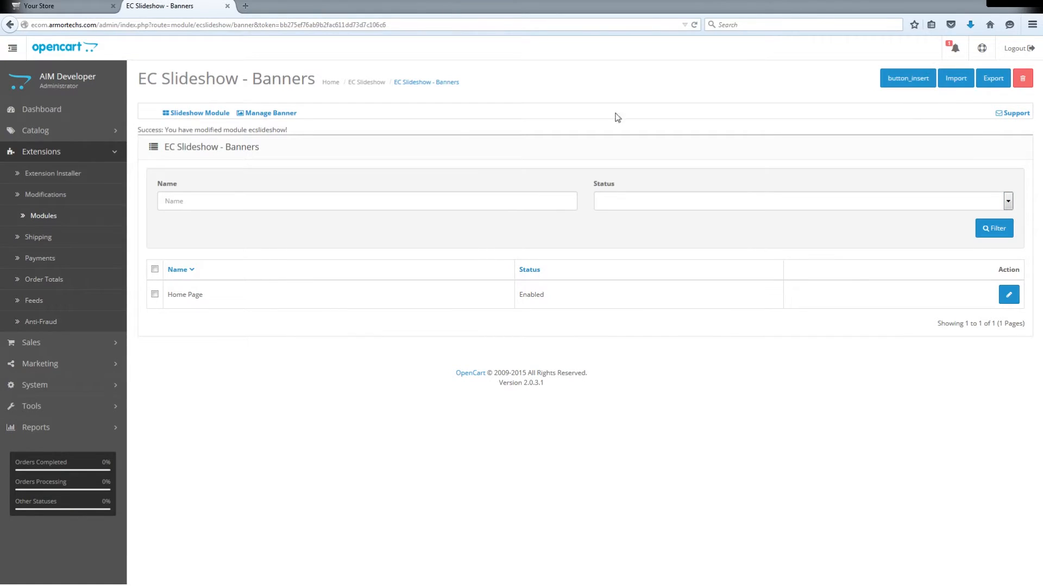
- Reload the storefront home page and open the Xbox One product from its slideshow banner
left_click(52, 6)
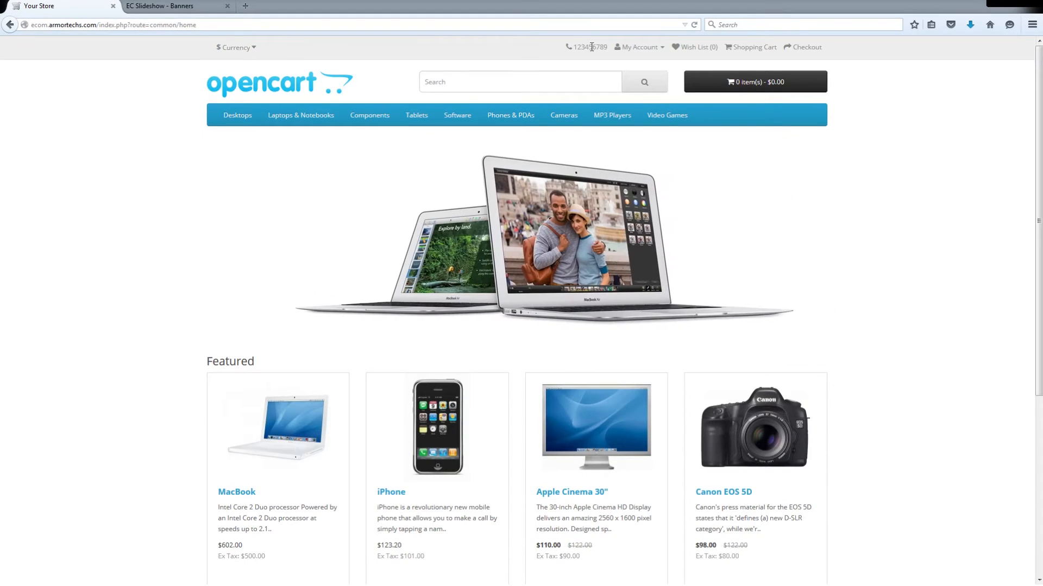
left_click(694, 25)
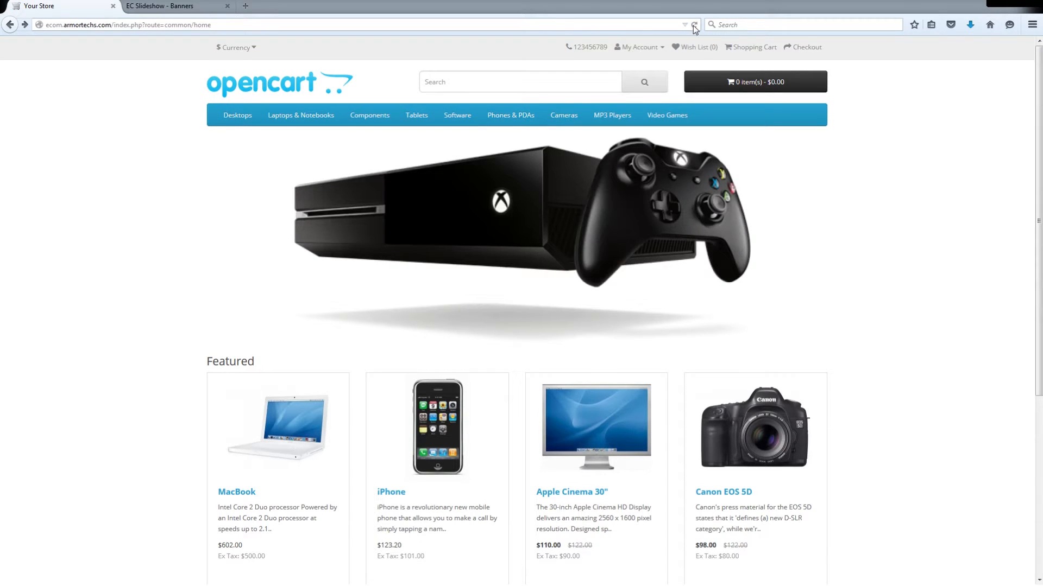
left_click(489, 158)
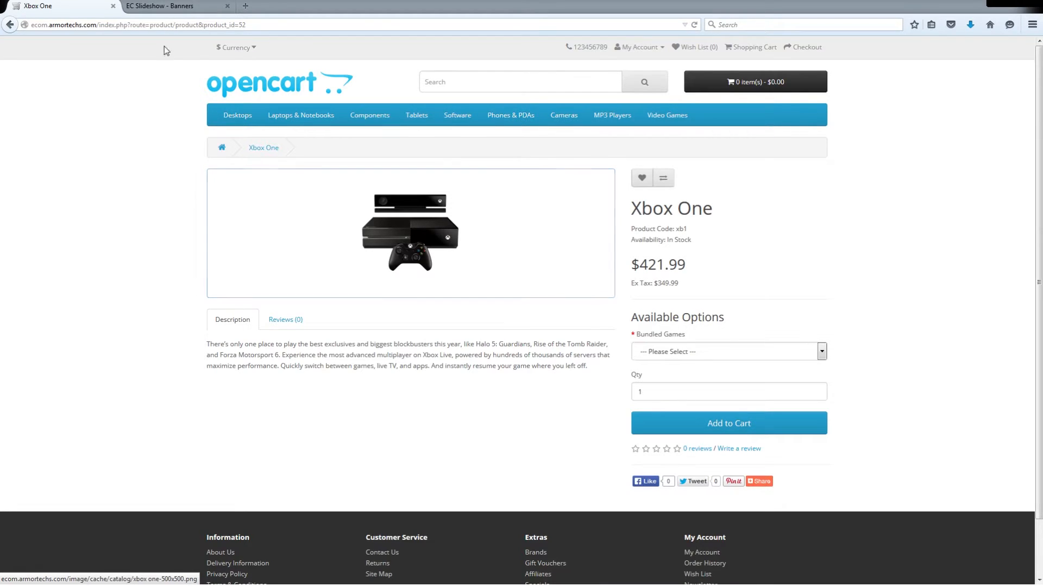
- Return to the administration and review the orders, recurring orders, returns and customers lists and the dashboard's sales summary
left_click(159, 6)
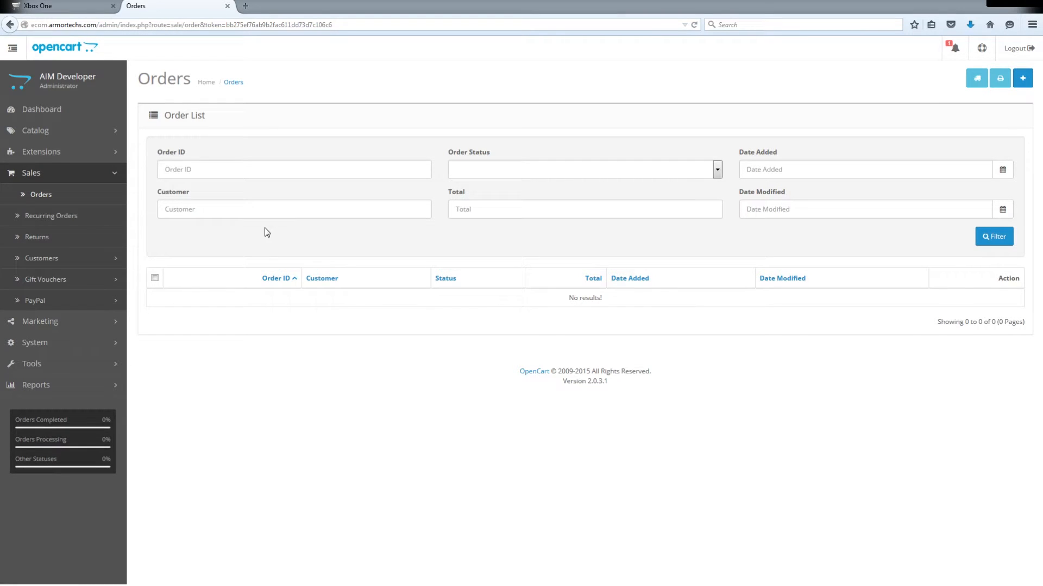
left_click(107, 222)
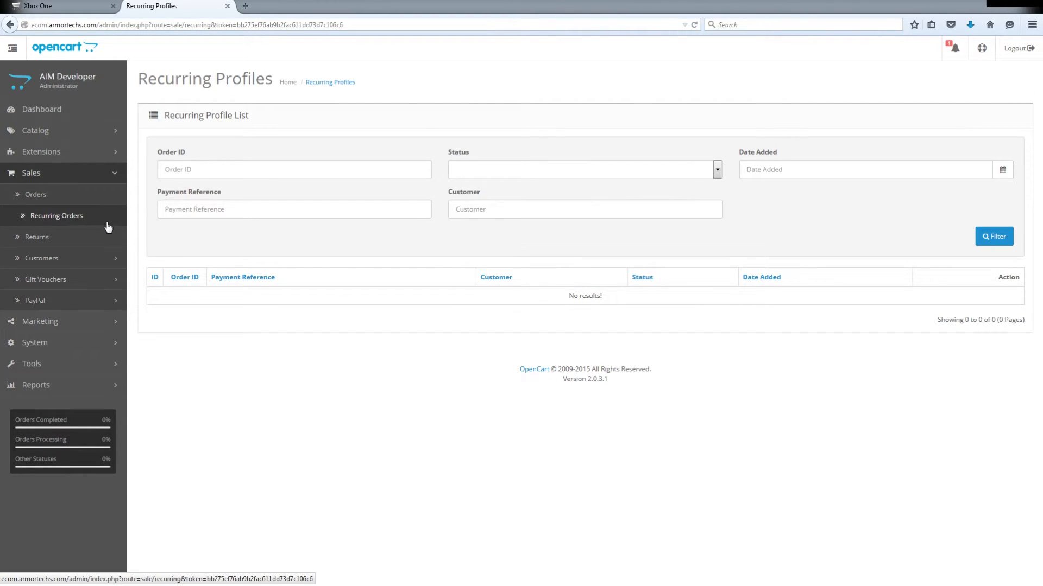
left_click(76, 241)
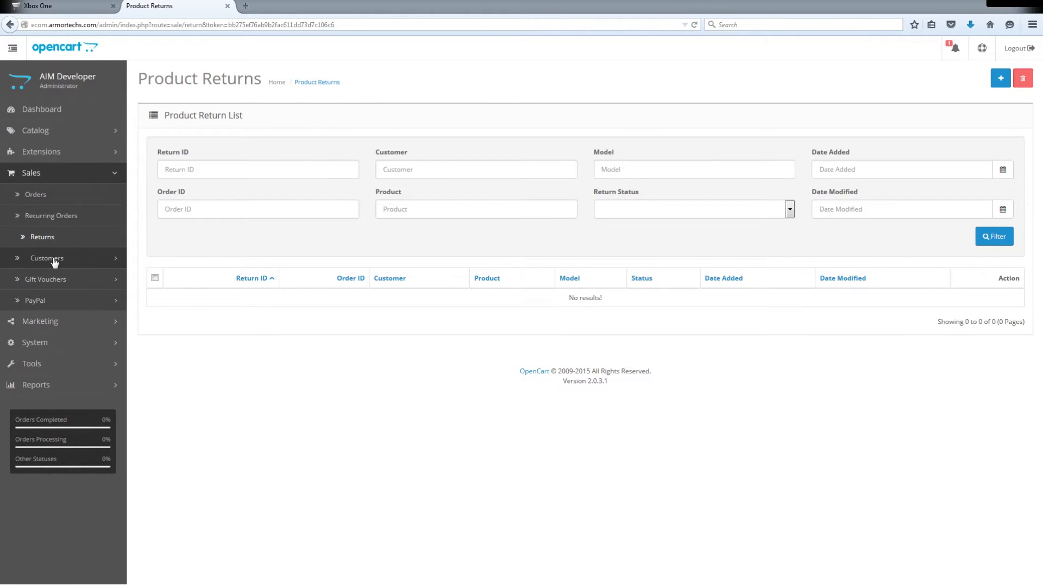
left_click(54, 263)
left_click(58, 278)
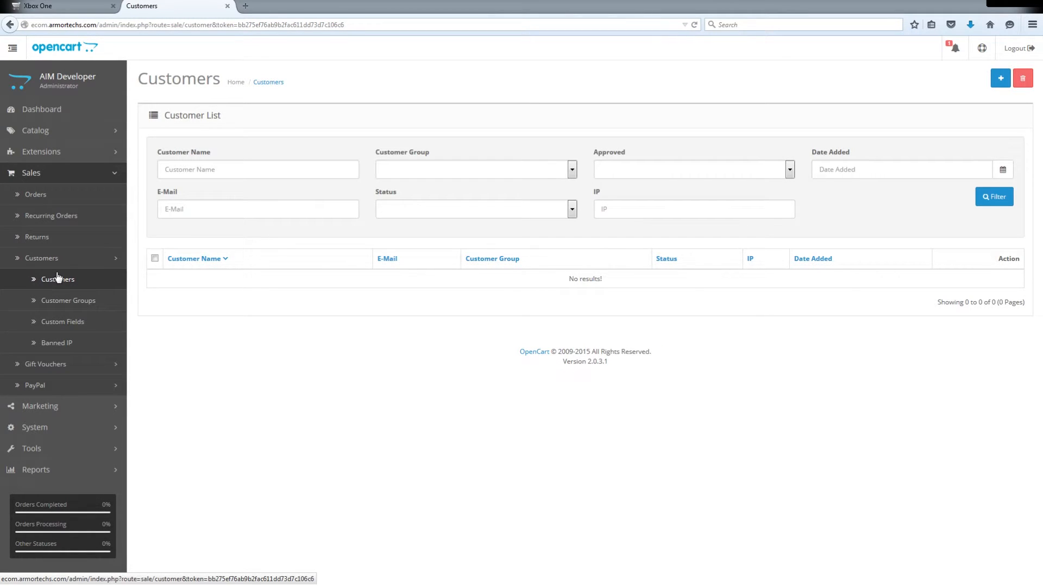
left_click(52, 110)
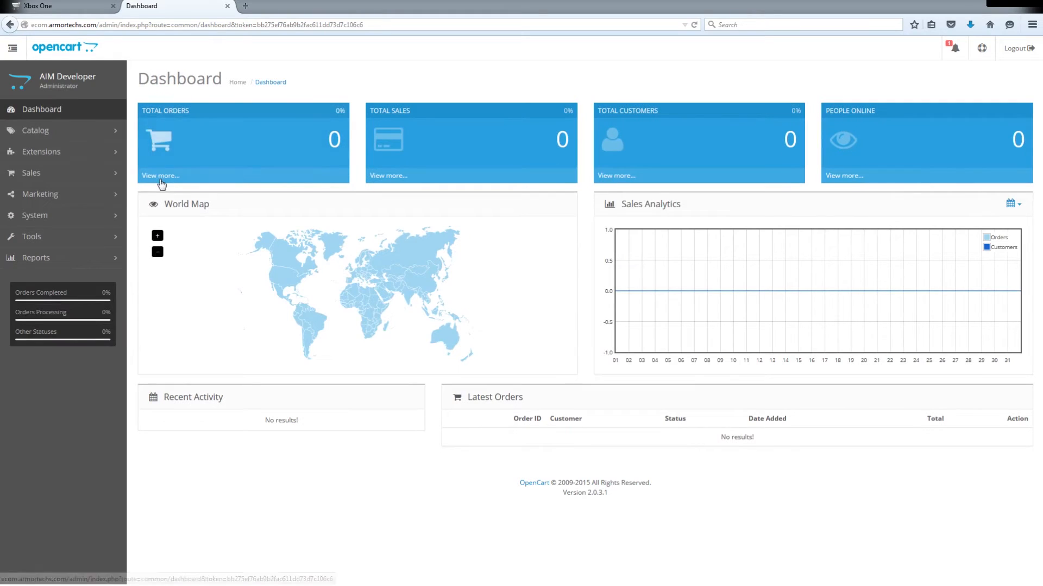
left_click(384, 176)
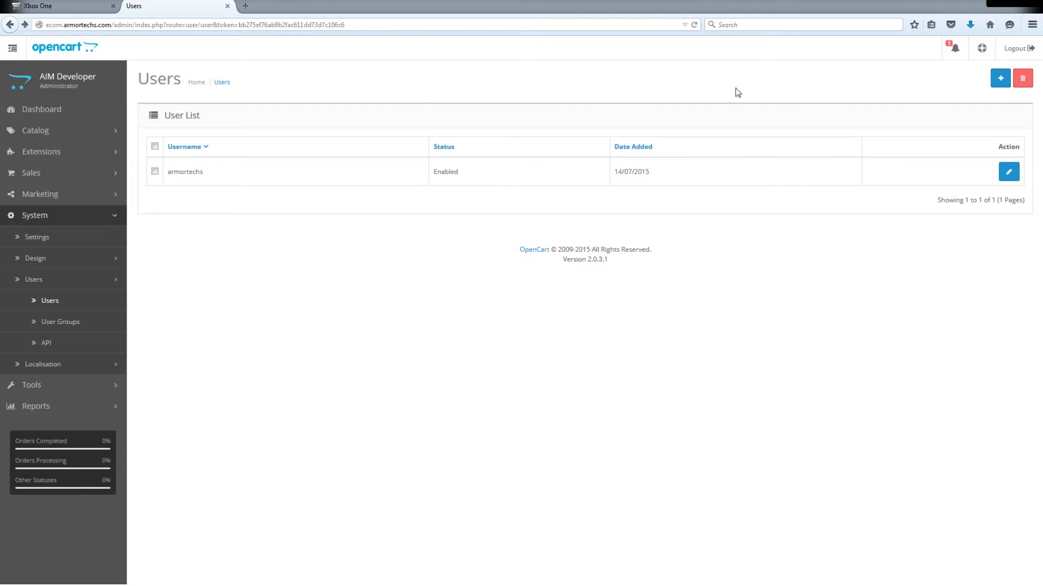
- Start a new administrator user from the Users list and fill in the username, first name and last name
left_click(1000, 78)
left_click(360, 145)
type("J")
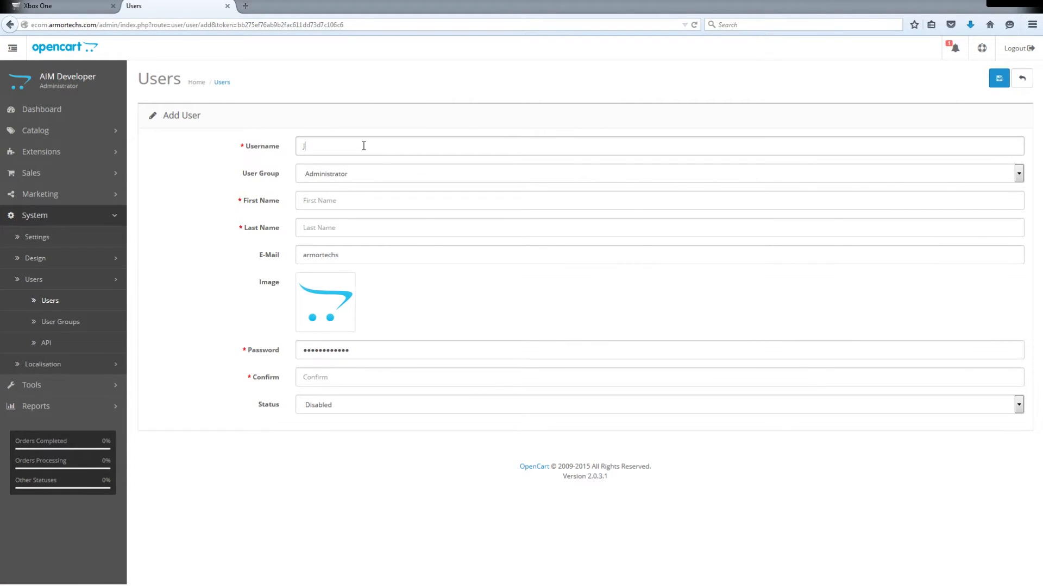
type("ohndoe")
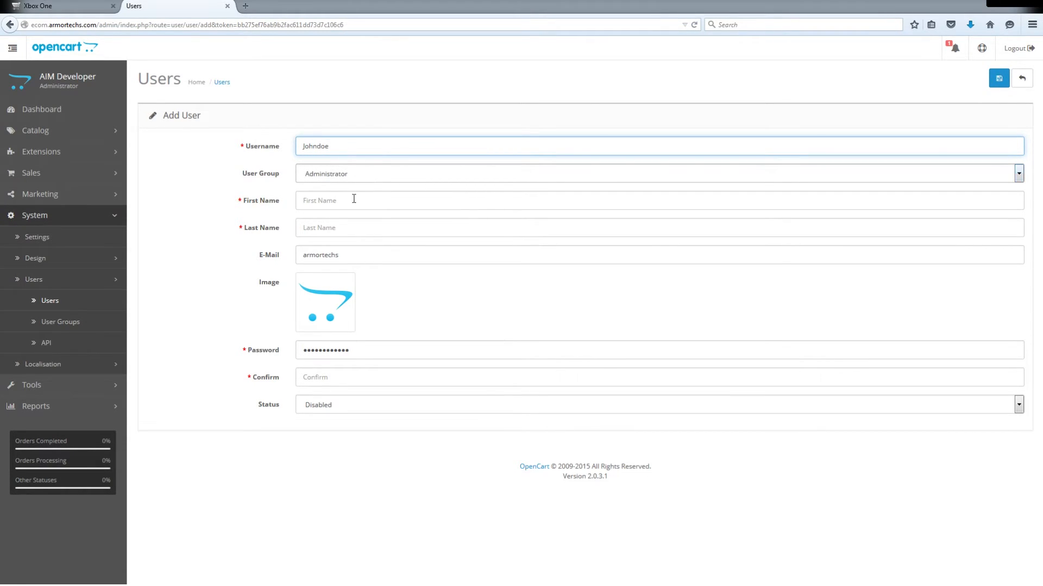
left_click(353, 202)
type("John")
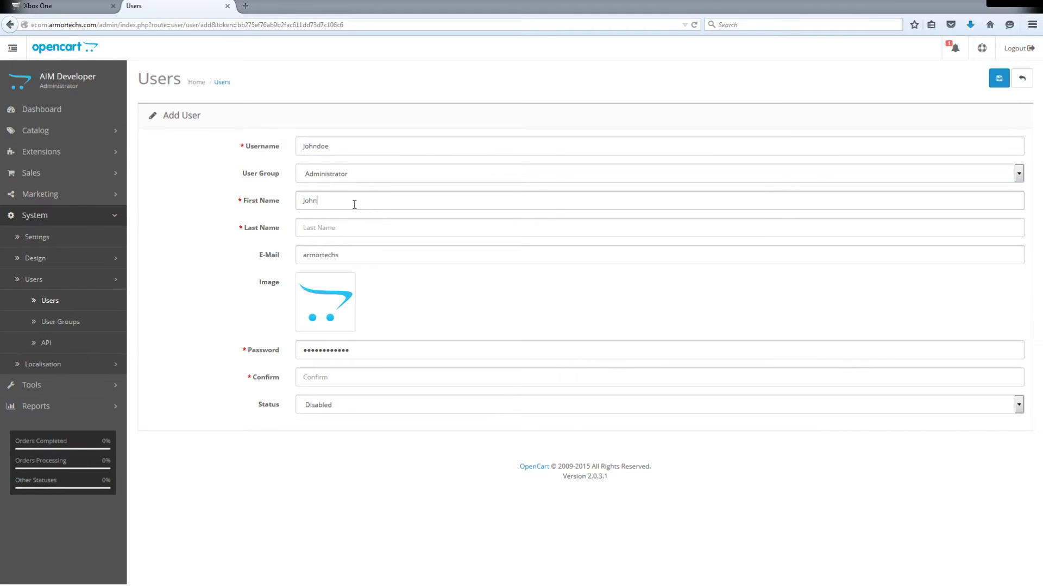
key("Tab")
type("D")
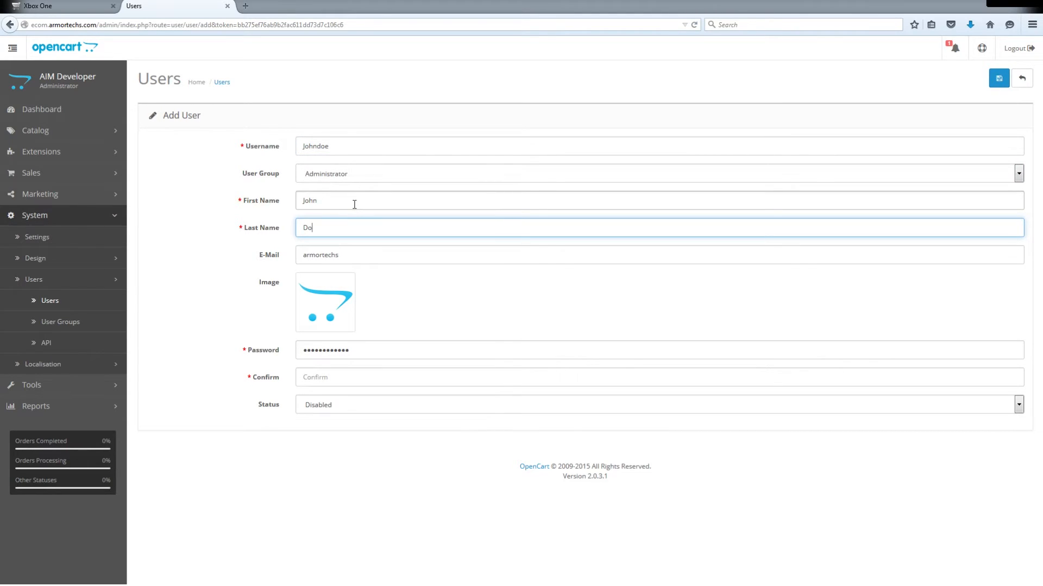
- Replace the prefilled e-mail with the new user's address and check the status options, keeping Disabled
key("Tab")
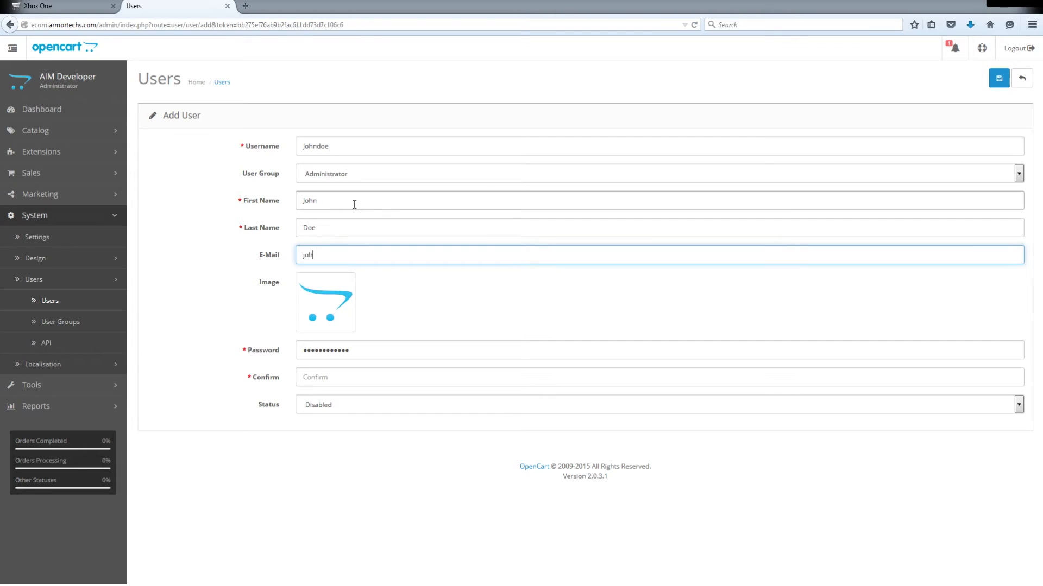
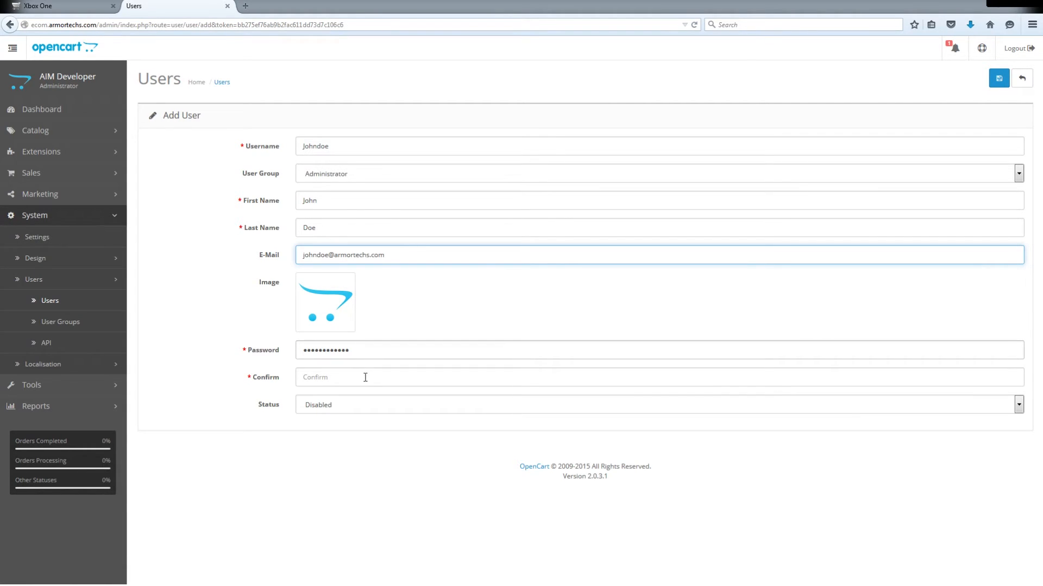
left_click(361, 405)
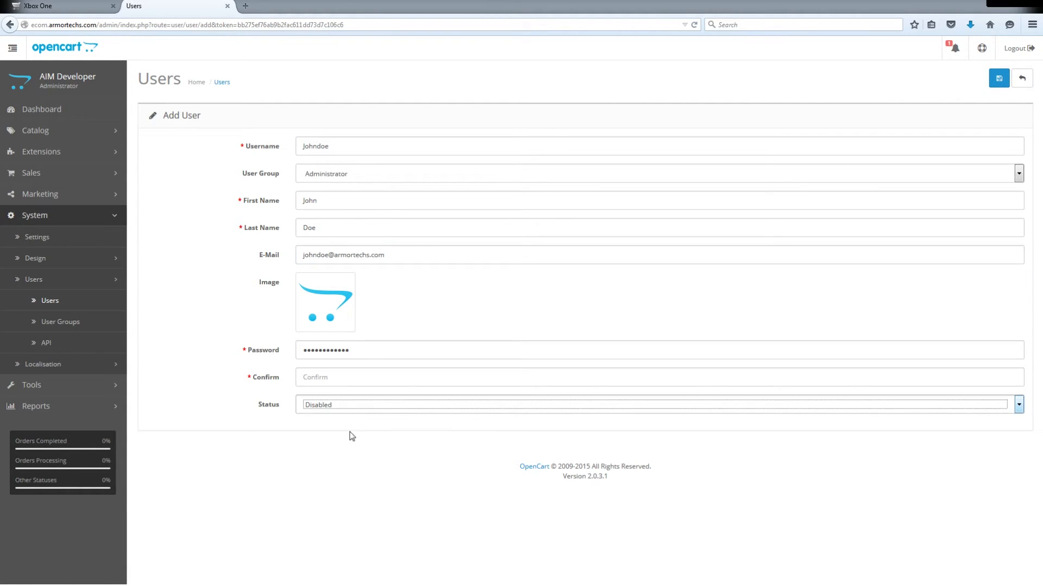
left_click(351, 465)
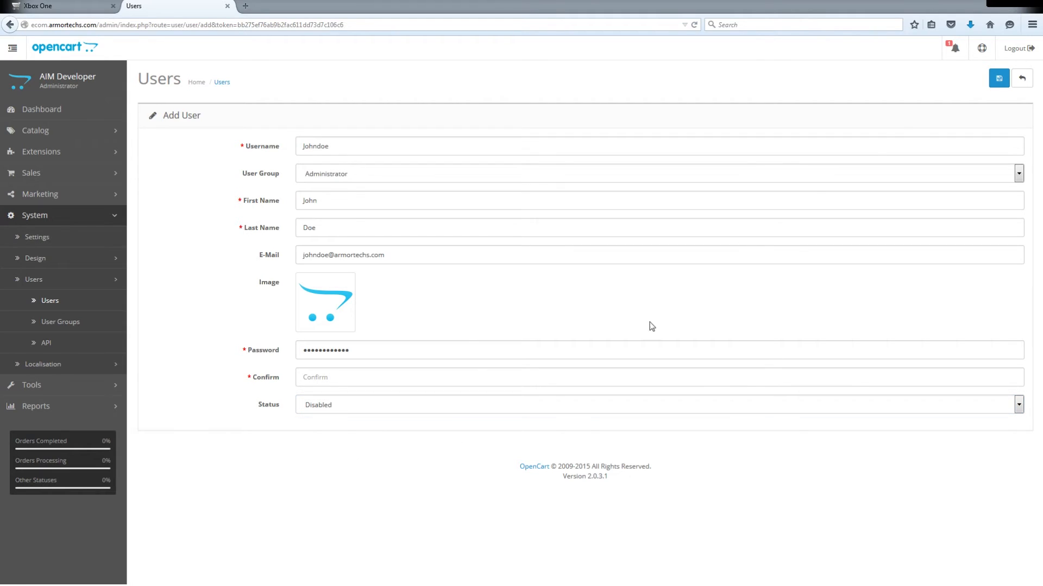
- Try to save the new user and start a user group named Employees from the user groups list
left_click(999, 76)
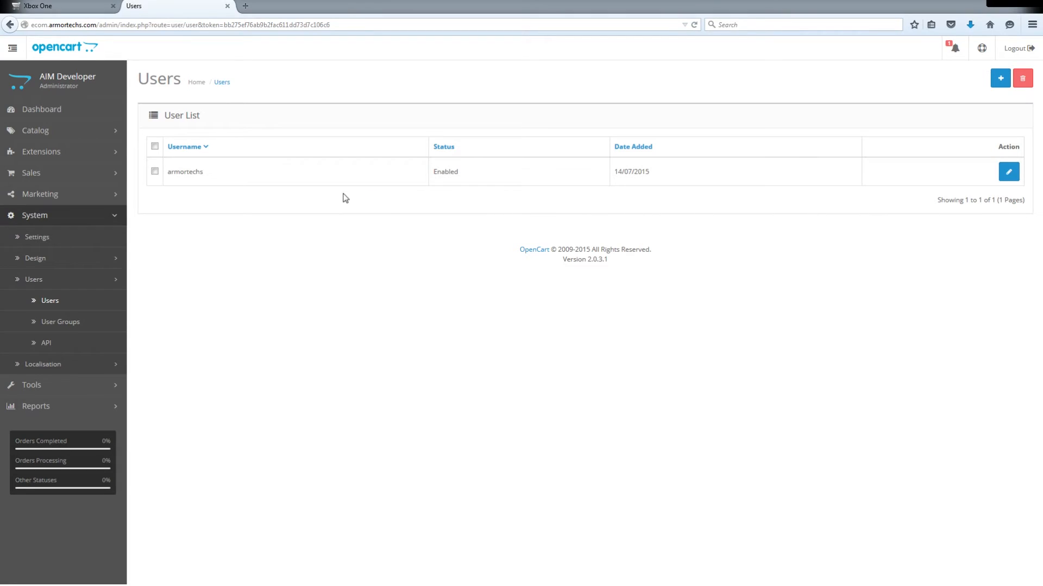
left_click(70, 328)
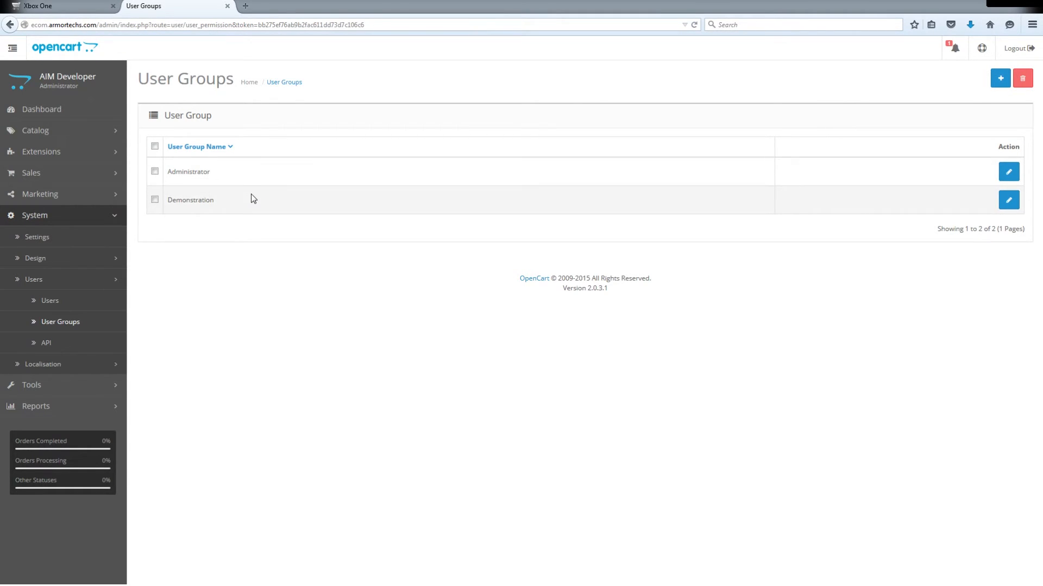
left_click(1000, 79)
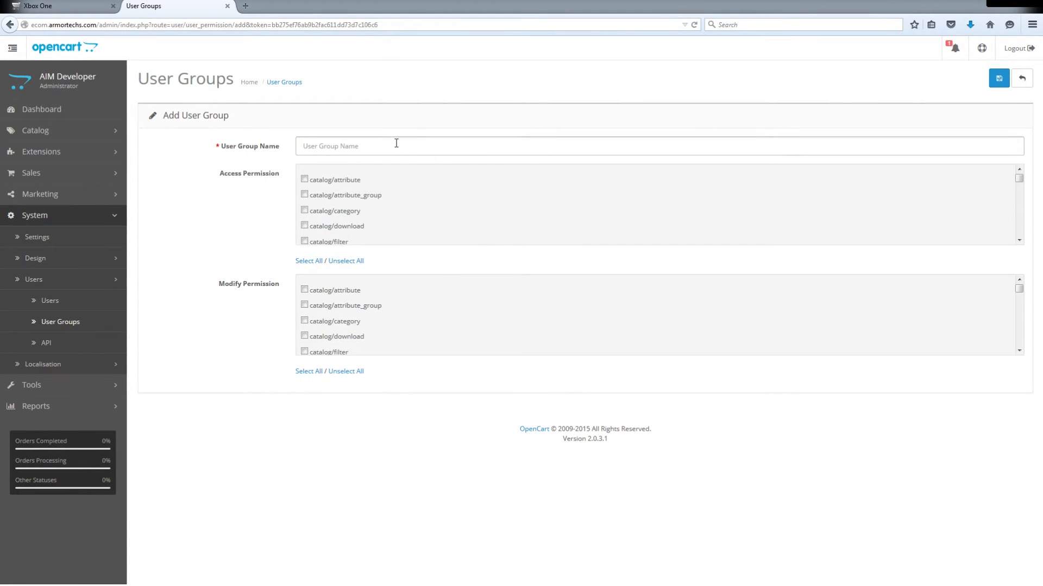
left_click(401, 146)
type("Employees")
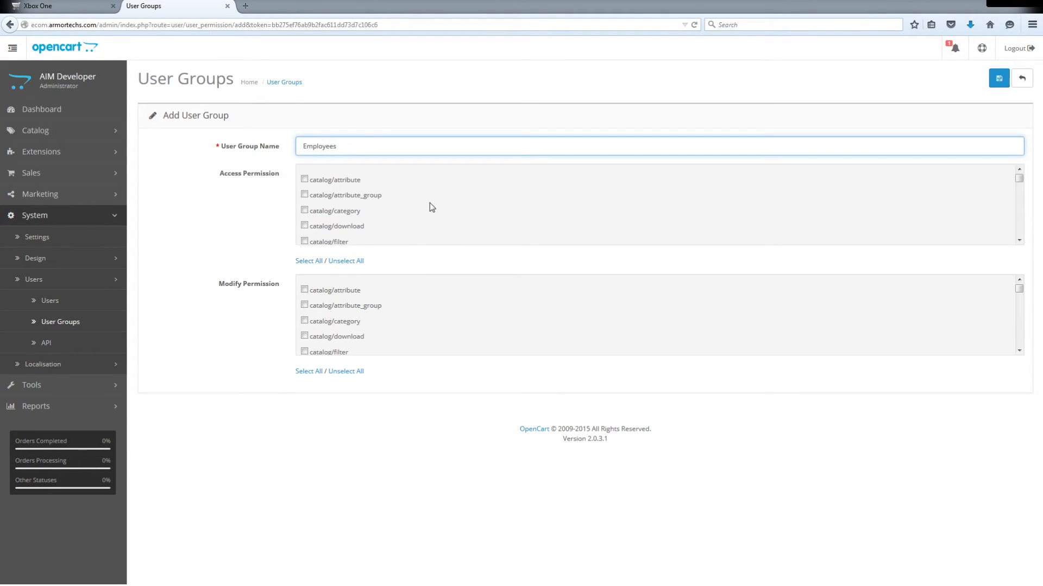
- Look through the available access and modify permissions for the Employees group and save the group
scroll(429, 207, "down", 1)
scroll(428, 205, "down", 3)
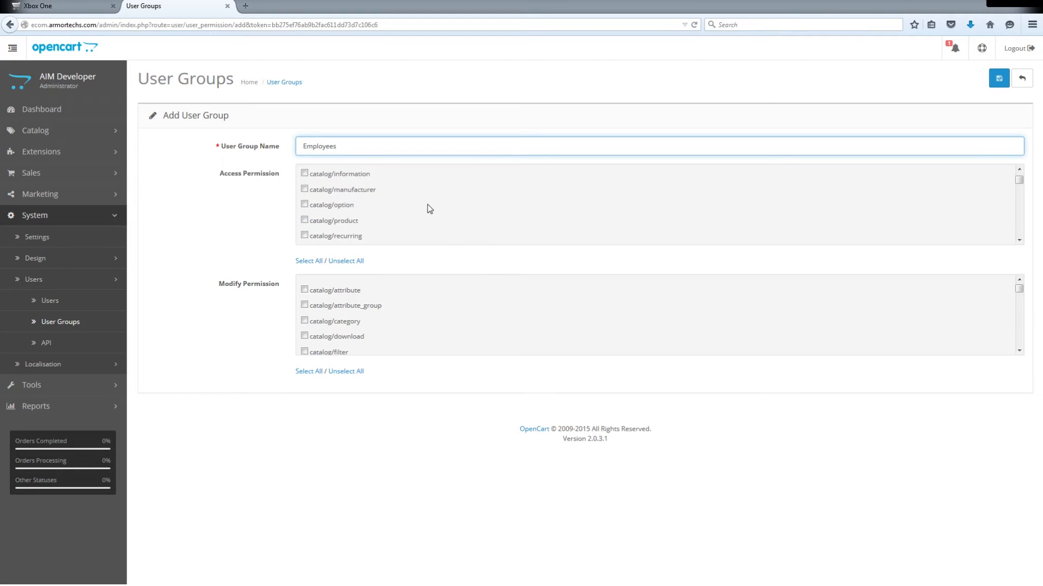
scroll(428, 205, "down", 2)
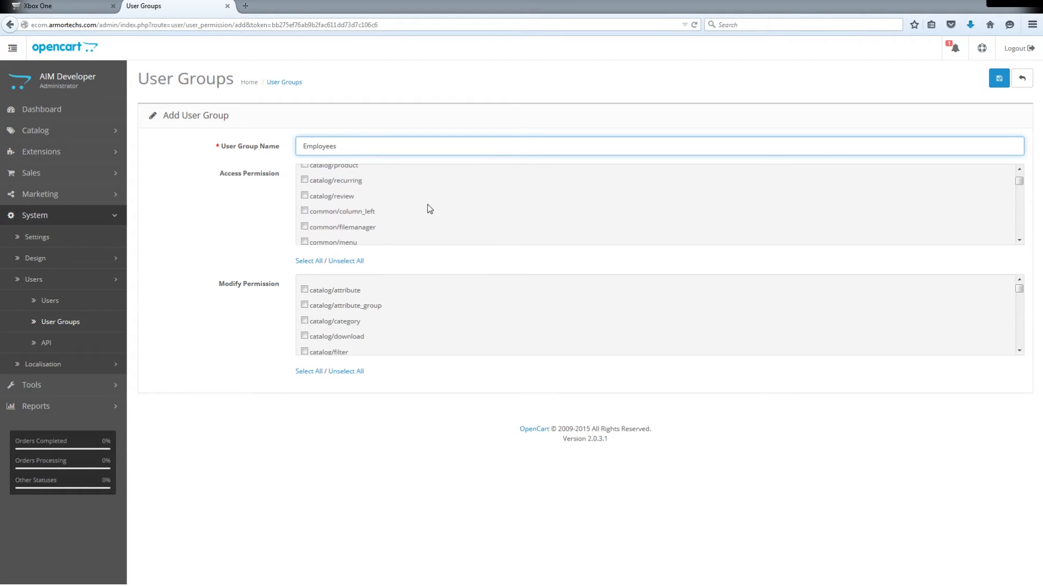
scroll(428, 204, "down", 15)
scroll(442, 277, "down", 4)
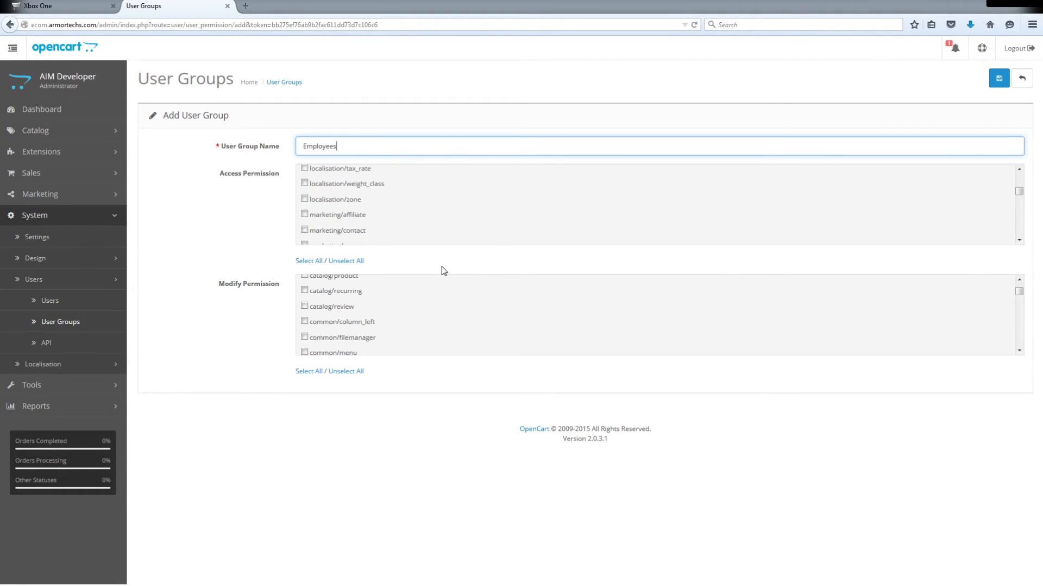
left_click(997, 76)
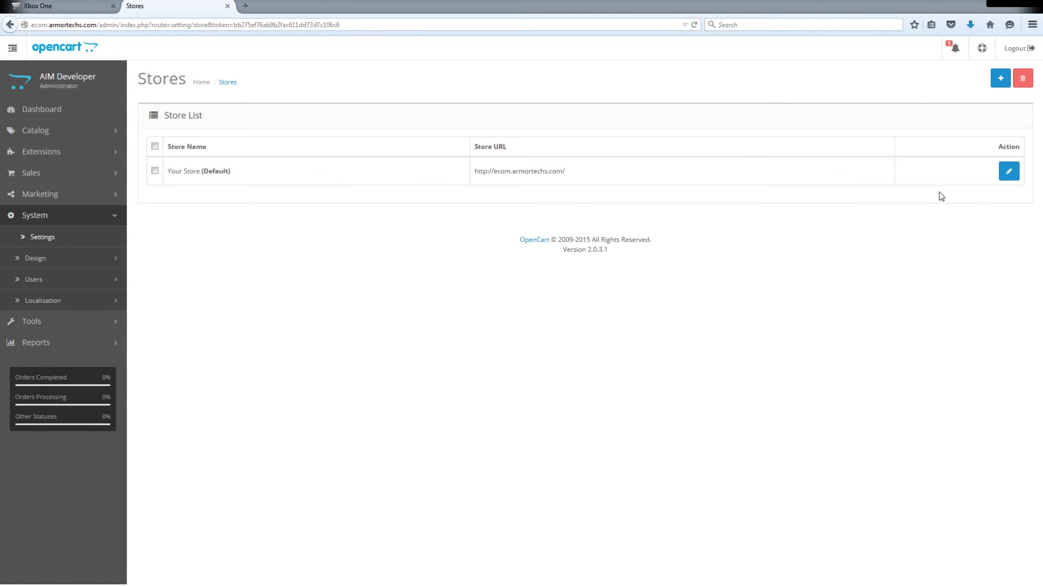
- Edit the default store's settings, naming the store Armor Technologies and replacing the placeholder owner with the store owner's name
left_click(1009, 173)
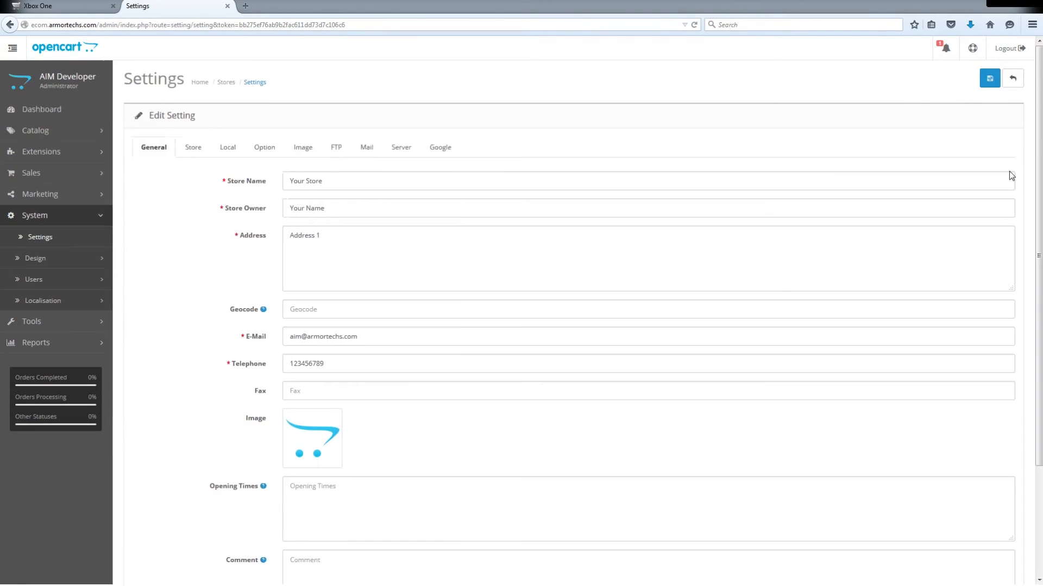
triple_click(360, 178)
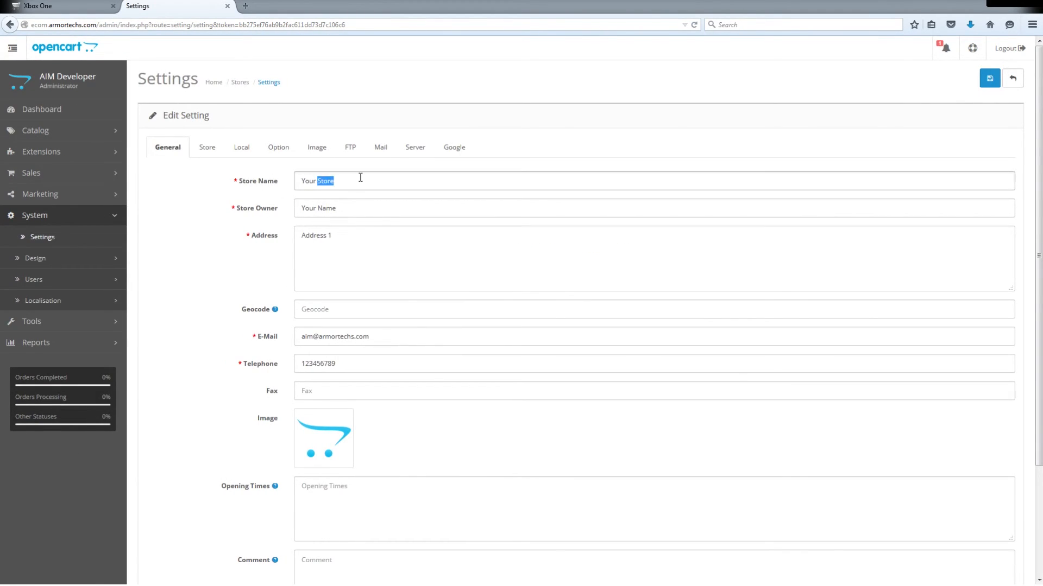
type("Armor Technologies")
triple_click(357, 210)
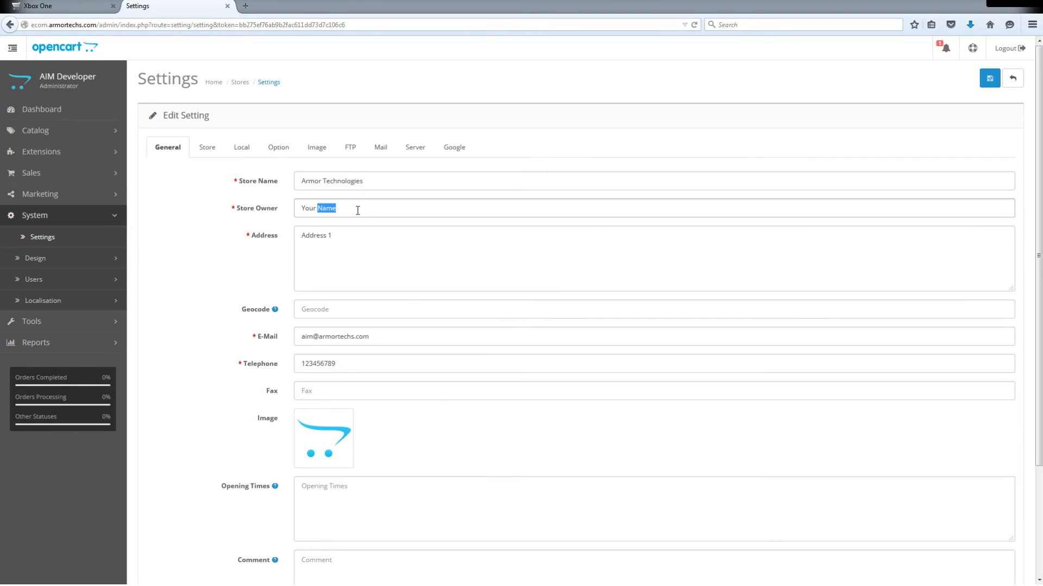
type("John Doe")
key("Tab")
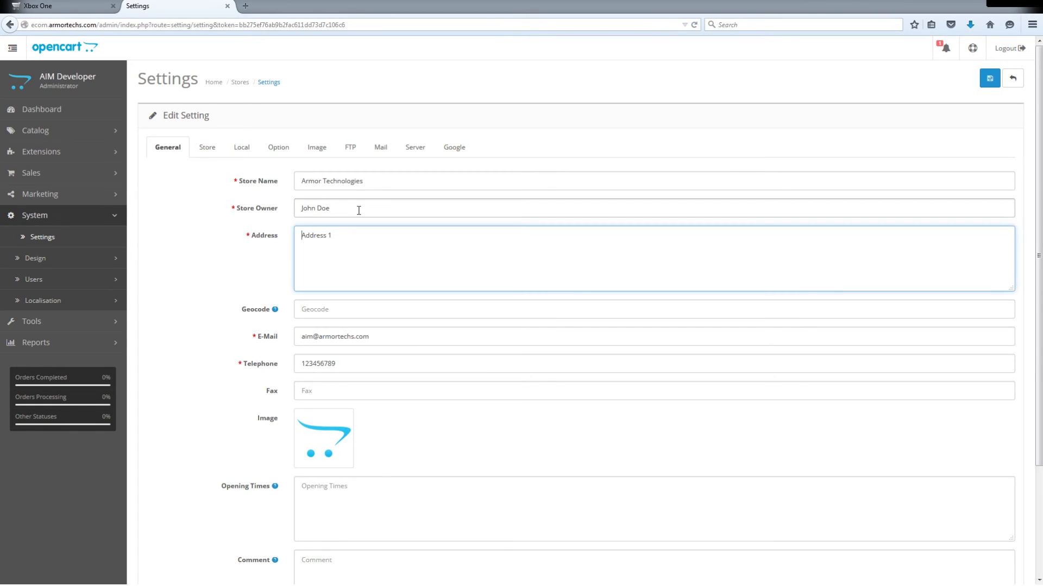
- Replace the placeholder address with the store's postal address and look over the remaining general settings
key("ctrl+a")
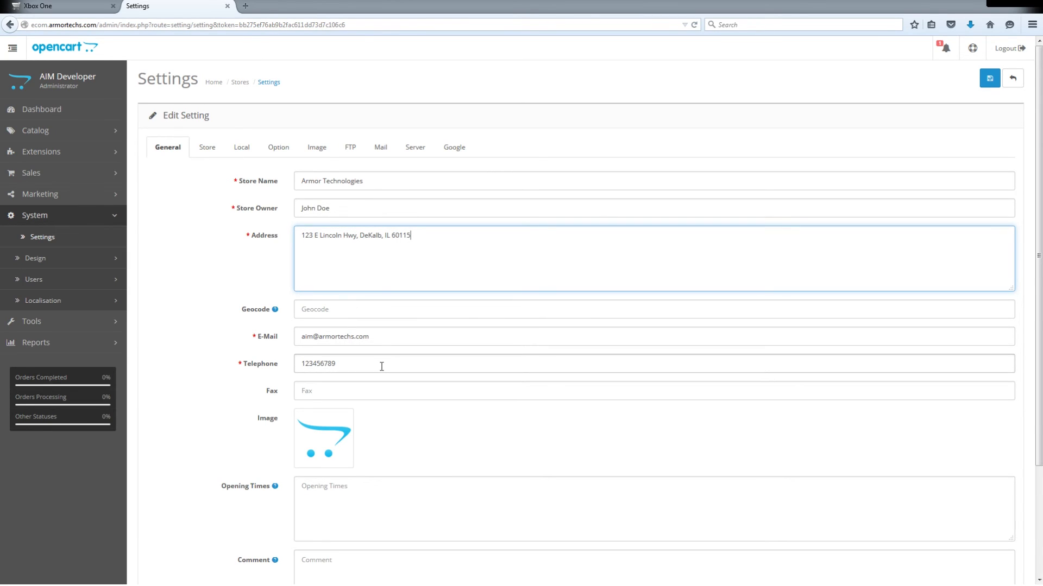
scroll(382, 365, "down", 2)
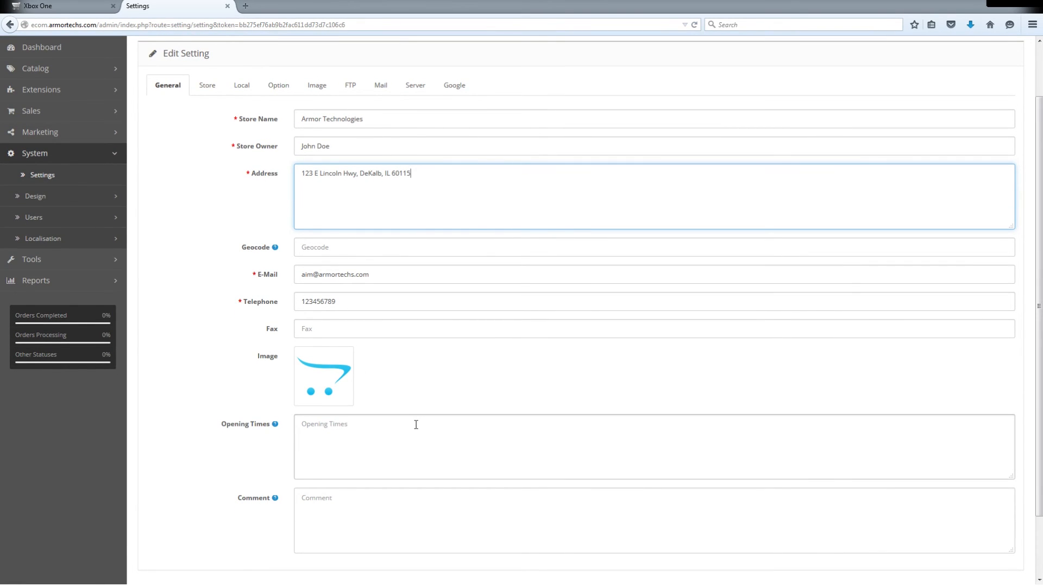
scroll(415, 425, "down", 2)
scroll(407, 426, "up", 4)
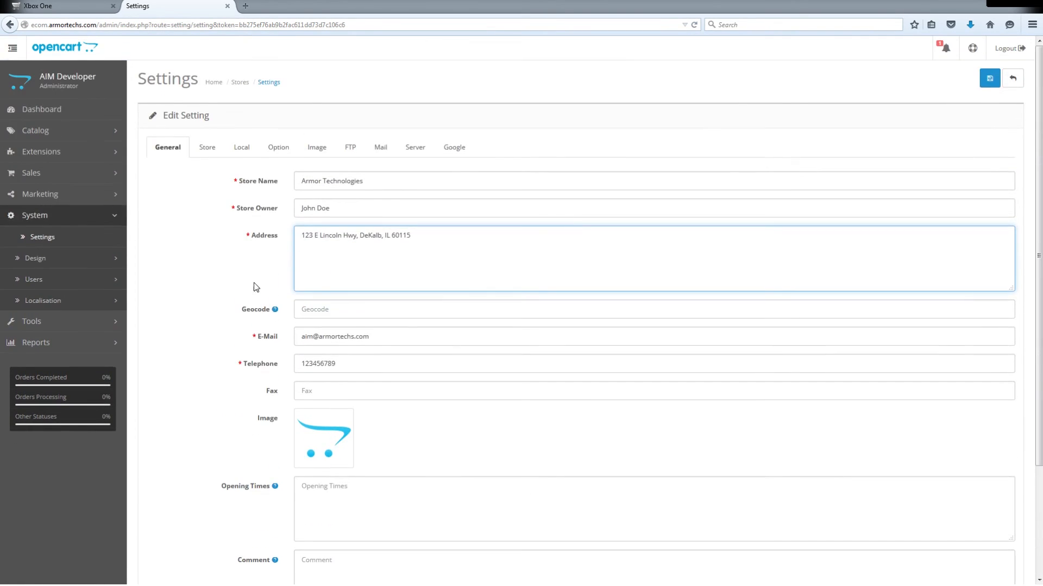
- Set the store's meta title to Armor Technologies and check the meta tag description and keywords fields
left_click(206, 148)
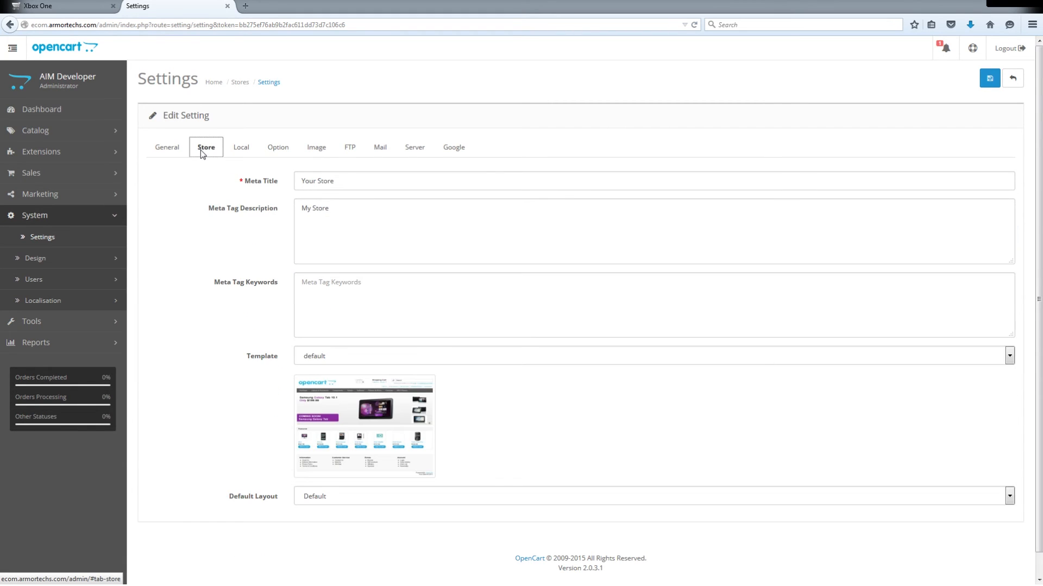
left_click(357, 182)
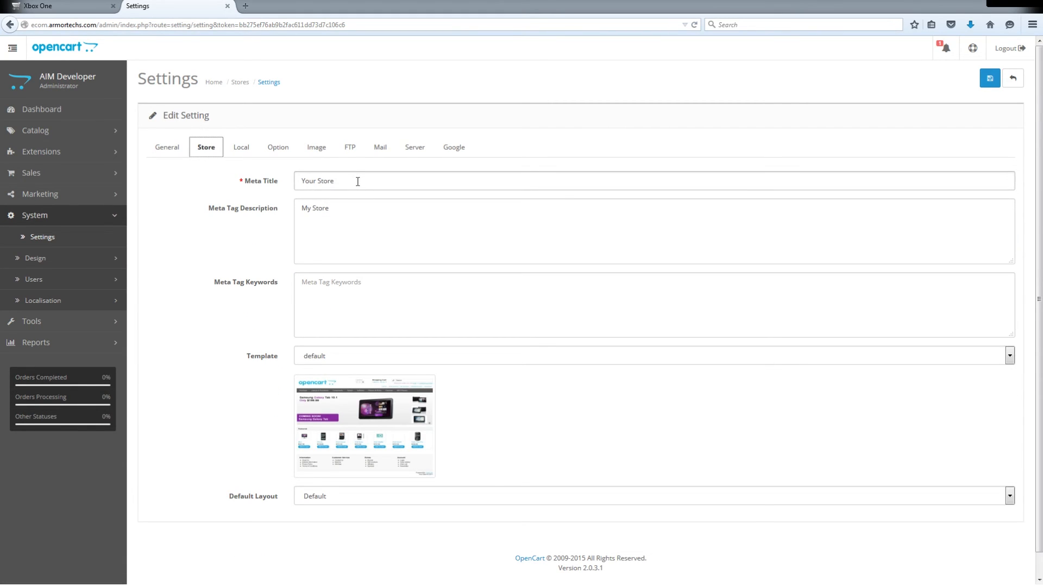
key("shift+Left")
key("shift+Left")
key("shift+Left")
key("shift+Left")
key("shift+Left")
key("shift+Left")
key("shift+Left")
key("shift+Left")
key("shift+Left")
key("shift+Left")
type("Armor Technologi")
left_click(374, 252)
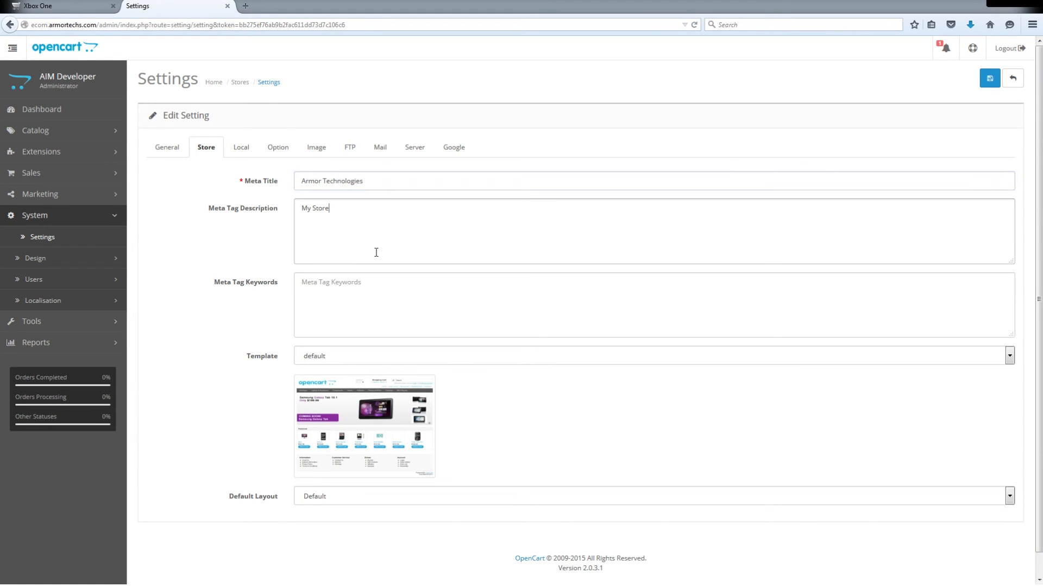
left_click(383, 295)
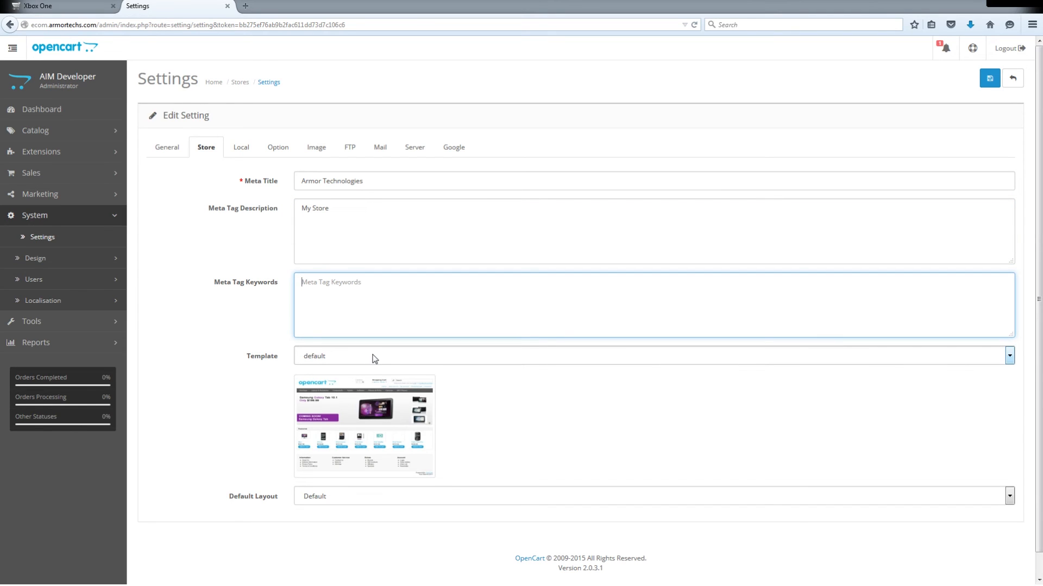
- Set the store's country to United States and its region to Illinois, and check the length class setting
left_click(242, 145)
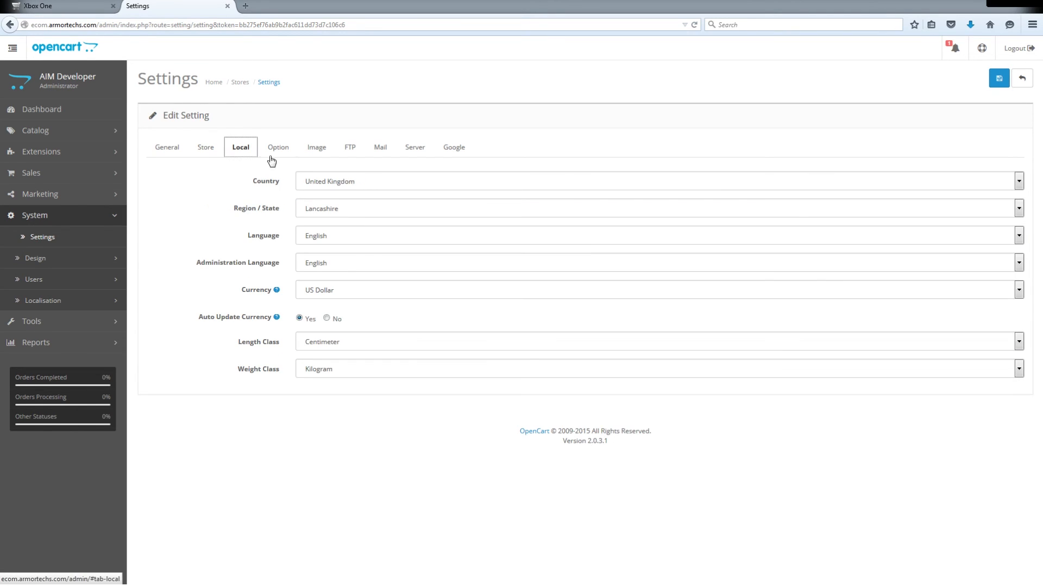
left_click(356, 183)
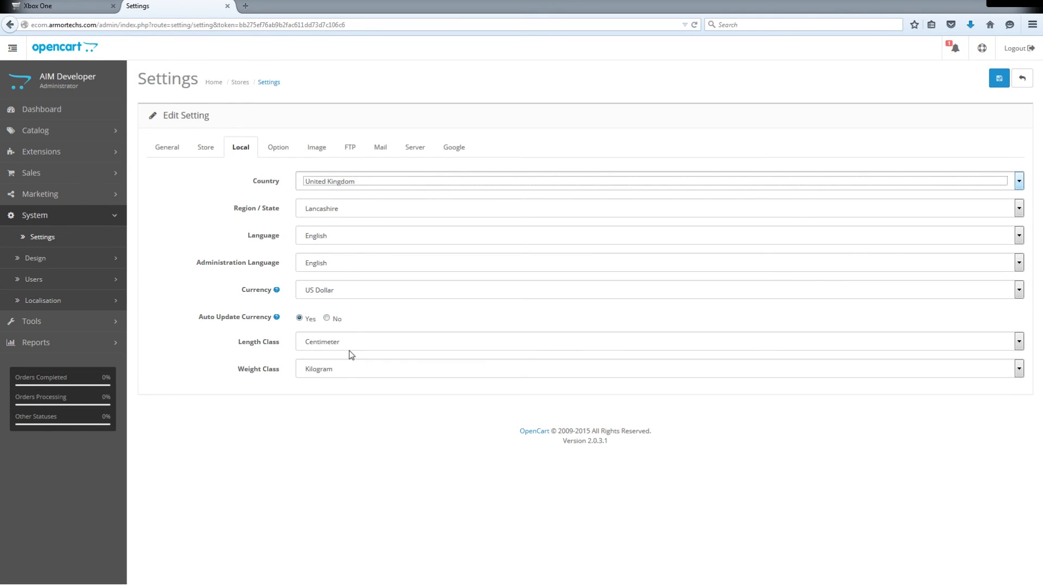
key("Down")
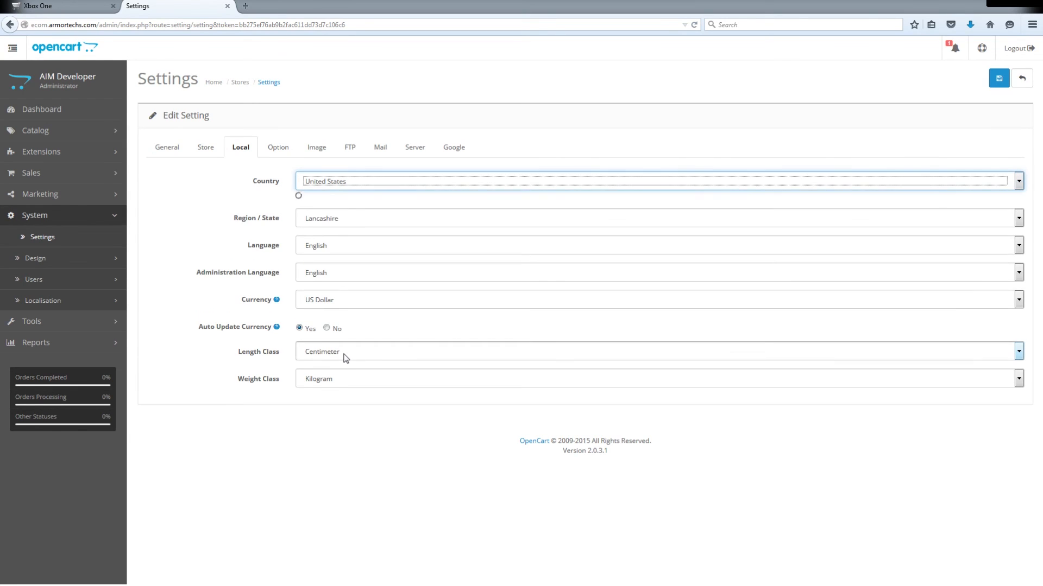
key("Tab")
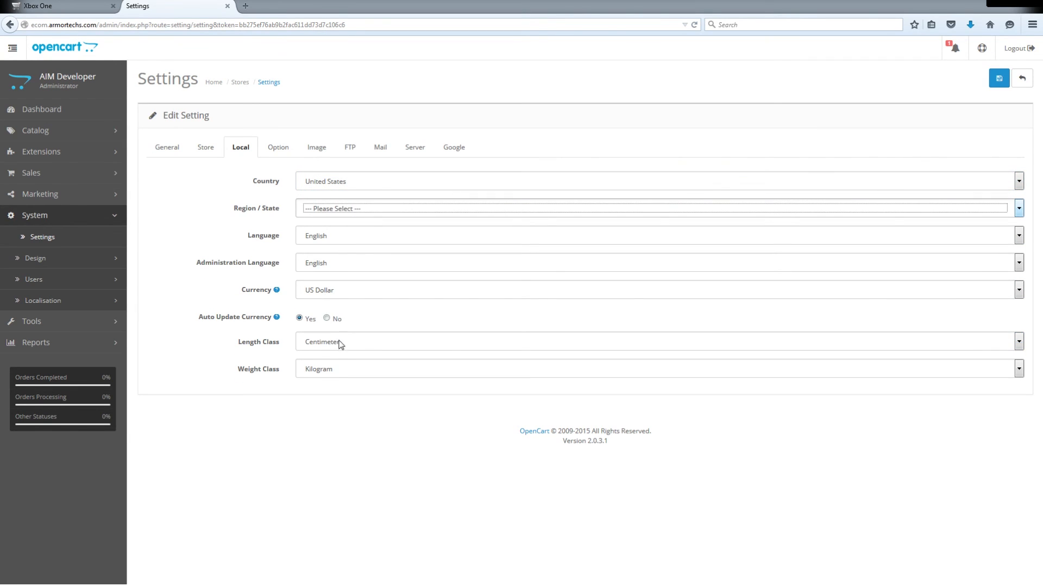
left_click(329, 380)
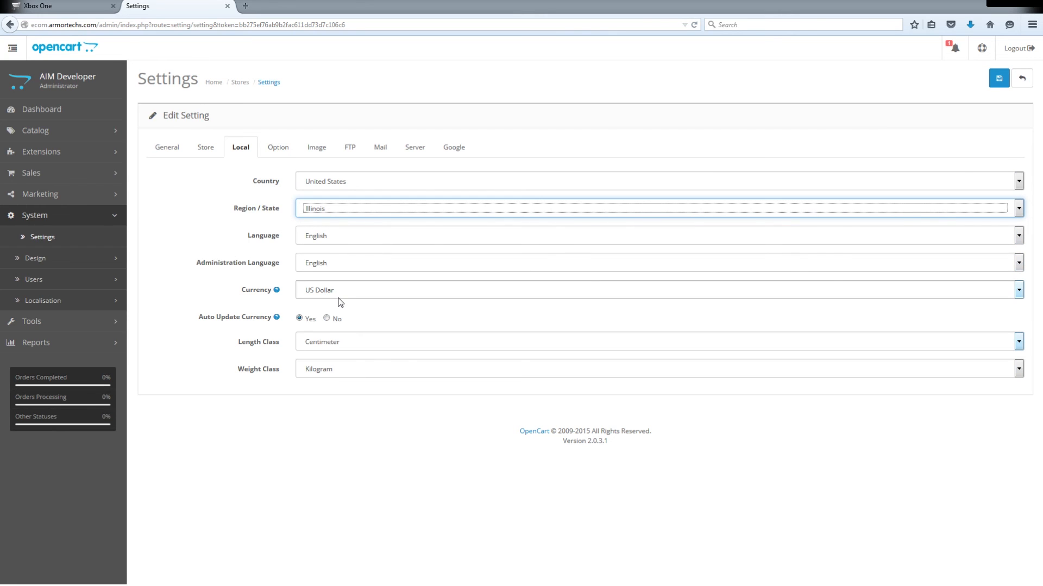
left_click(358, 345)
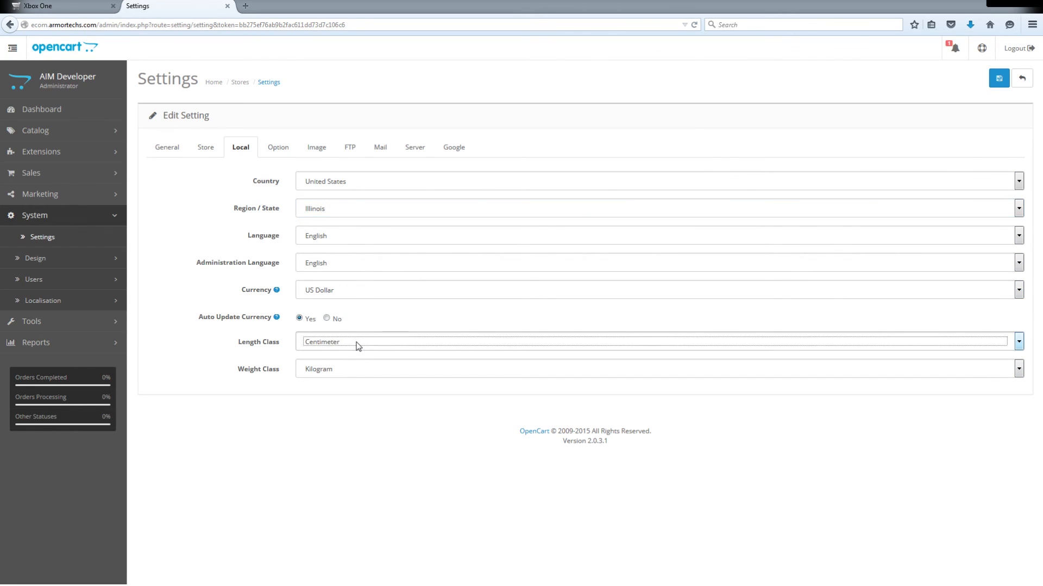
- Check the store logo and icon settings against the Xbox One storefront page and save the store settings
left_click(316, 147)
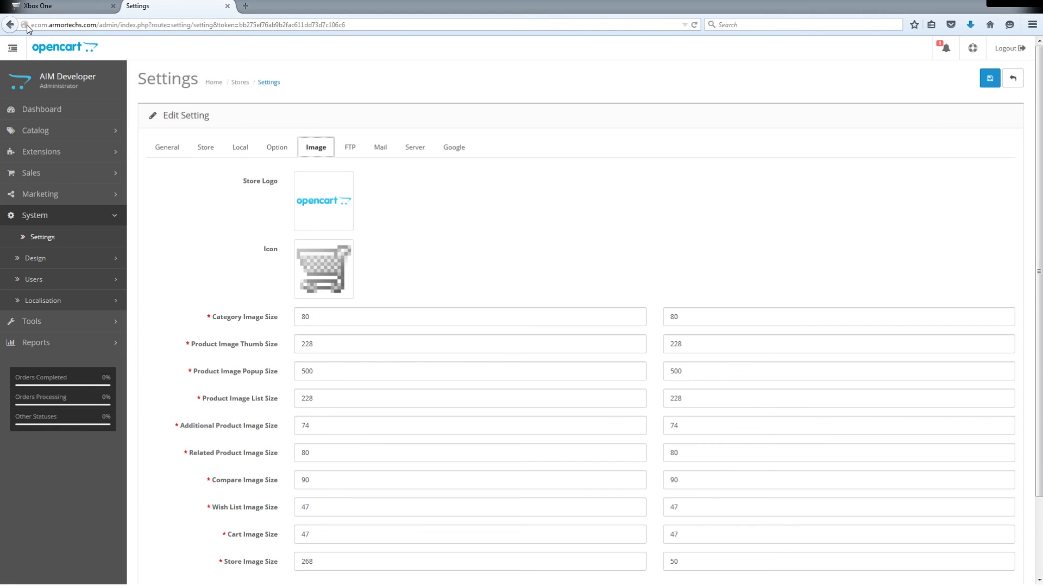
left_click(19, 6)
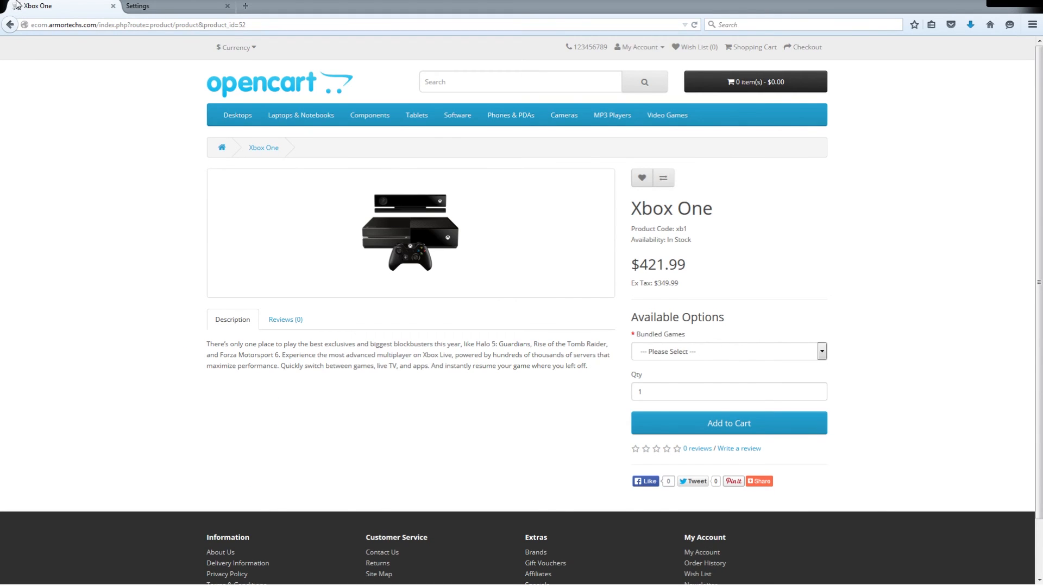
left_click(122, 9)
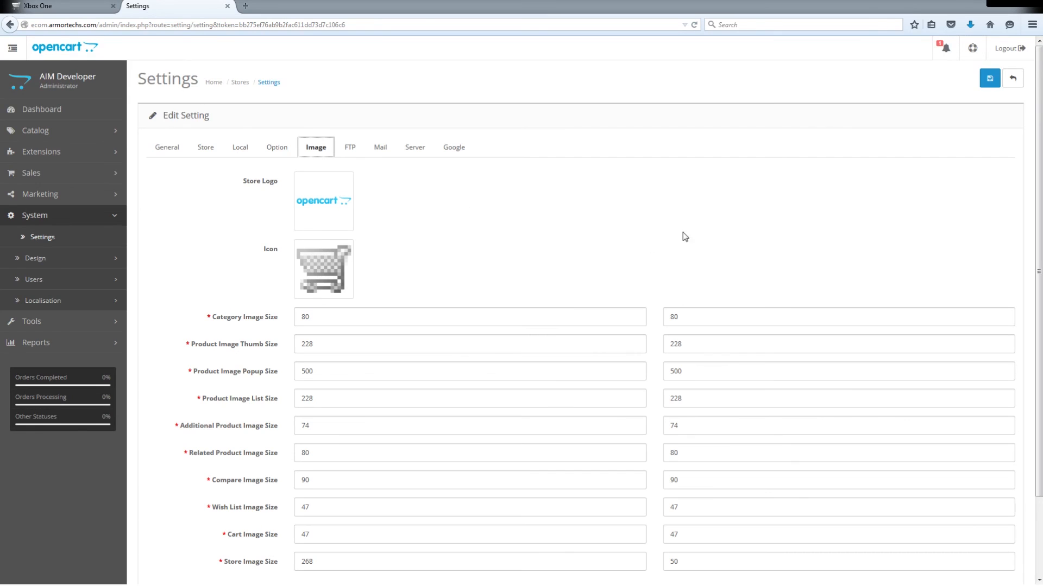
left_click(990, 80)
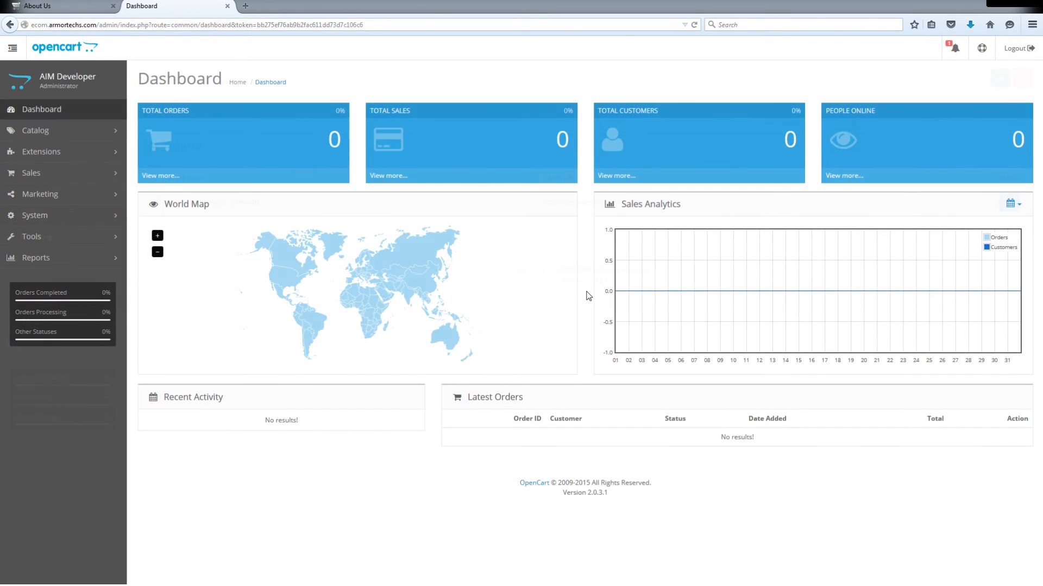